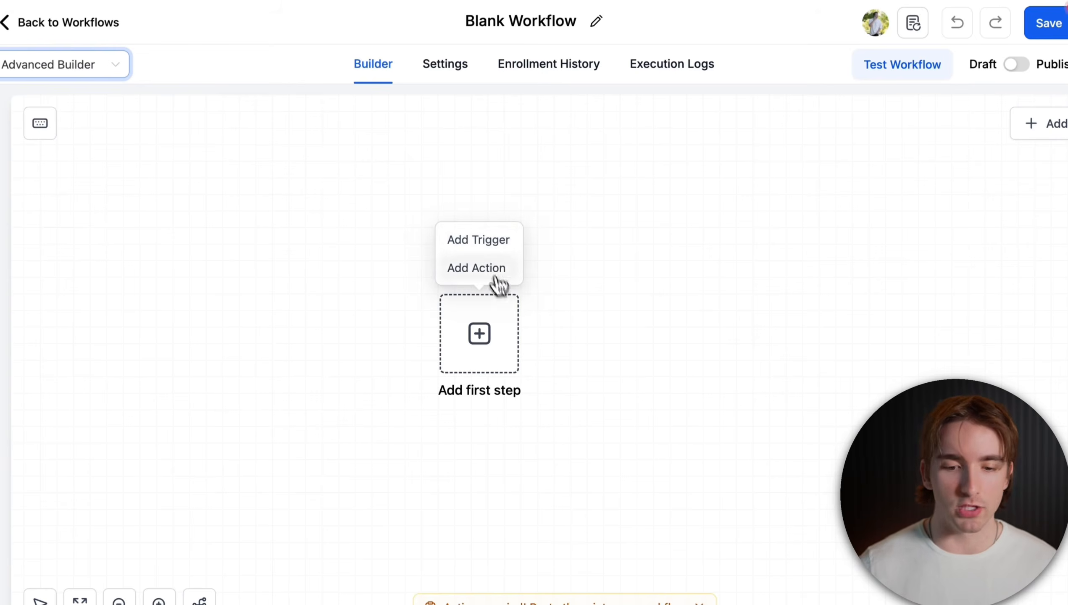
- Add an If / Else action to the empty canvas as the workflow's first step
{"action": "left_click", "coordinate": [496, 268]}
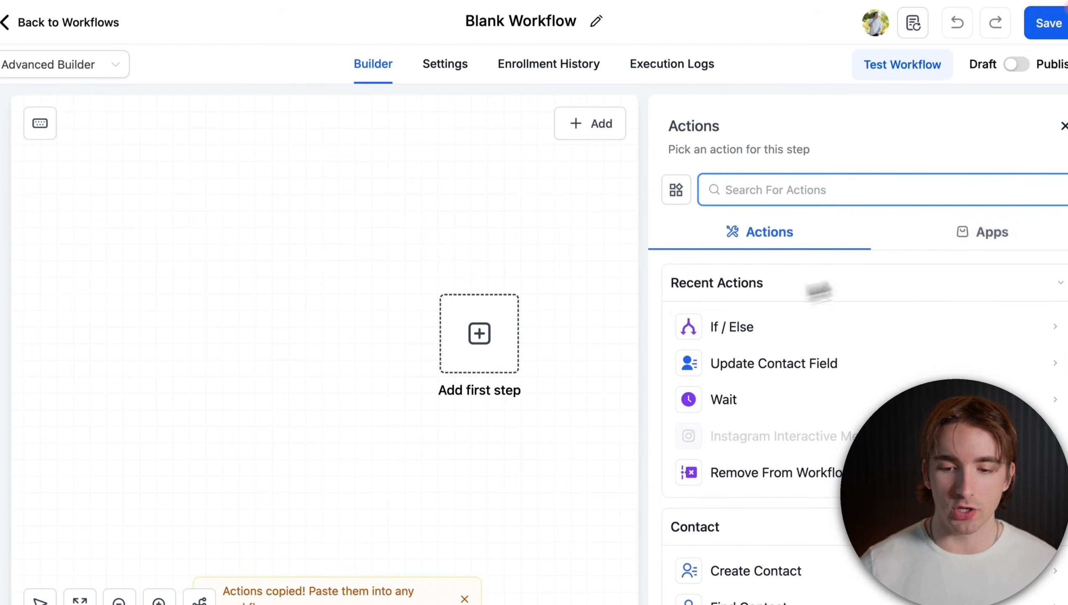
{"action": "left_click_drag", "start_coordinate": [889, 343], "coordinate": [360, 313]}
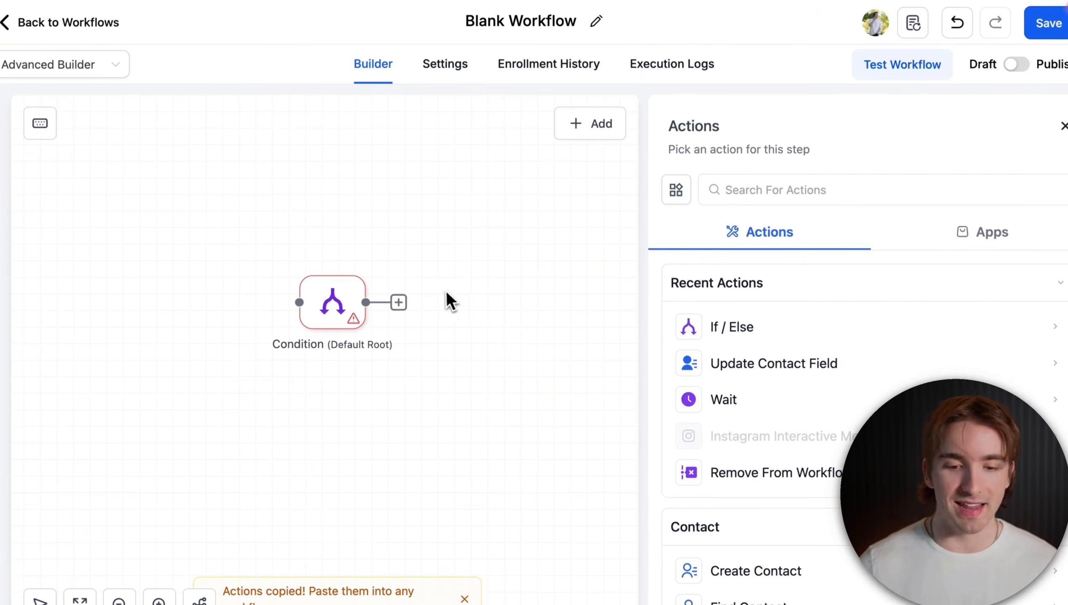
{"action": "mouse_move", "coordinate": [430, 323]}
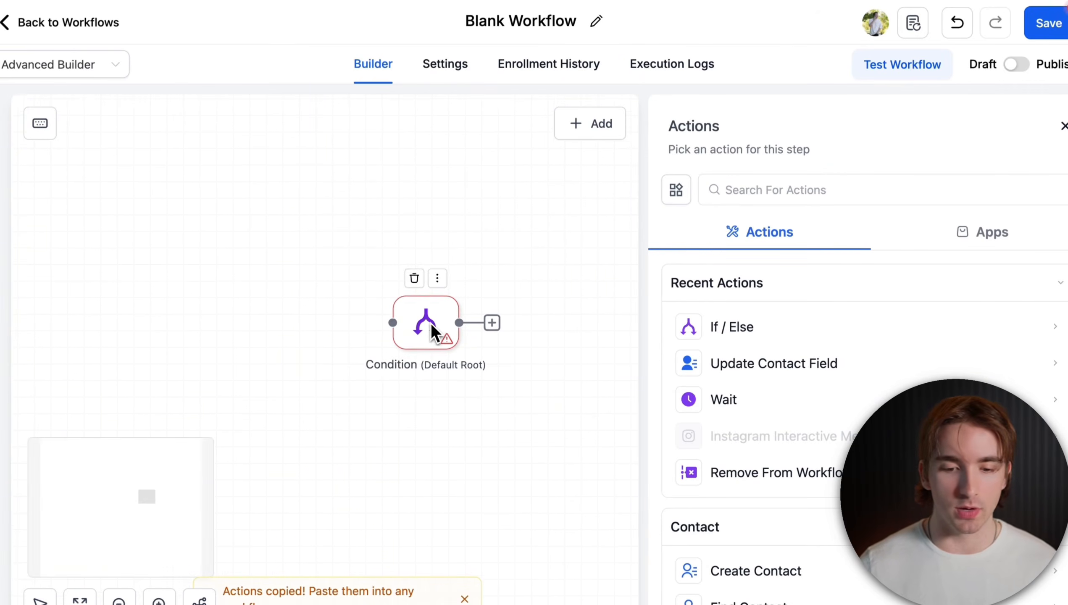
{"action": "scroll", "coordinate": [434, 320], "scroll_direction": "left", "scroll_amount": 1}
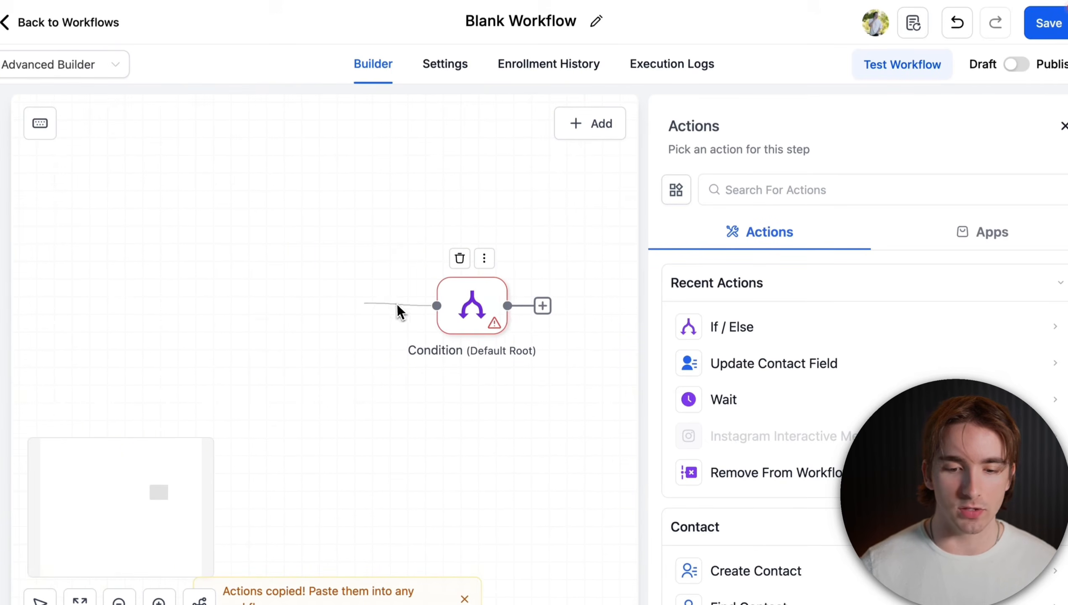
- Add a Quiz Submitted trigger ahead of the Condition node and connect the trigger to it
{"action": "left_click", "coordinate": [439, 307]}
{"action": "left_click_drag", "start_coordinate": [729, 344], "coordinate": [259, 306]}
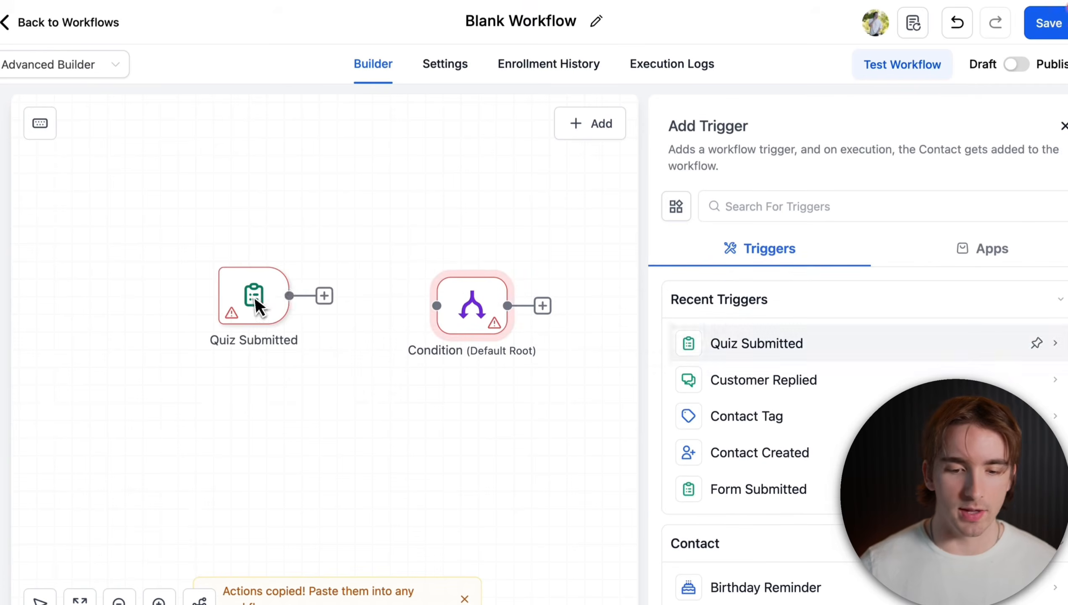
{"action": "left_click_drag", "start_coordinate": [321, 297], "coordinate": [555, 360]}
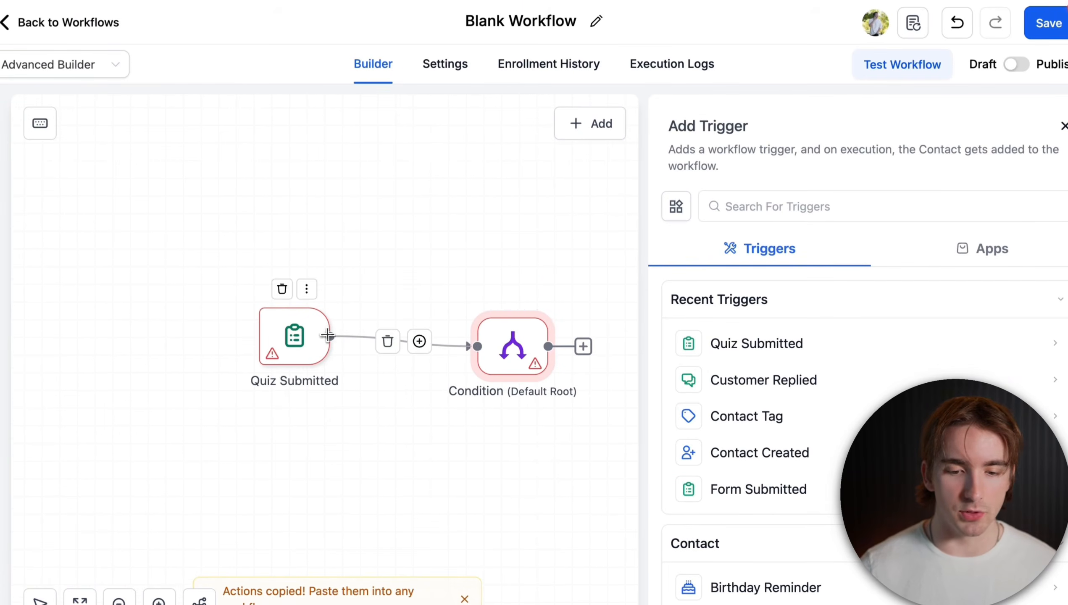
{"action": "left_click", "coordinate": [387, 342]}
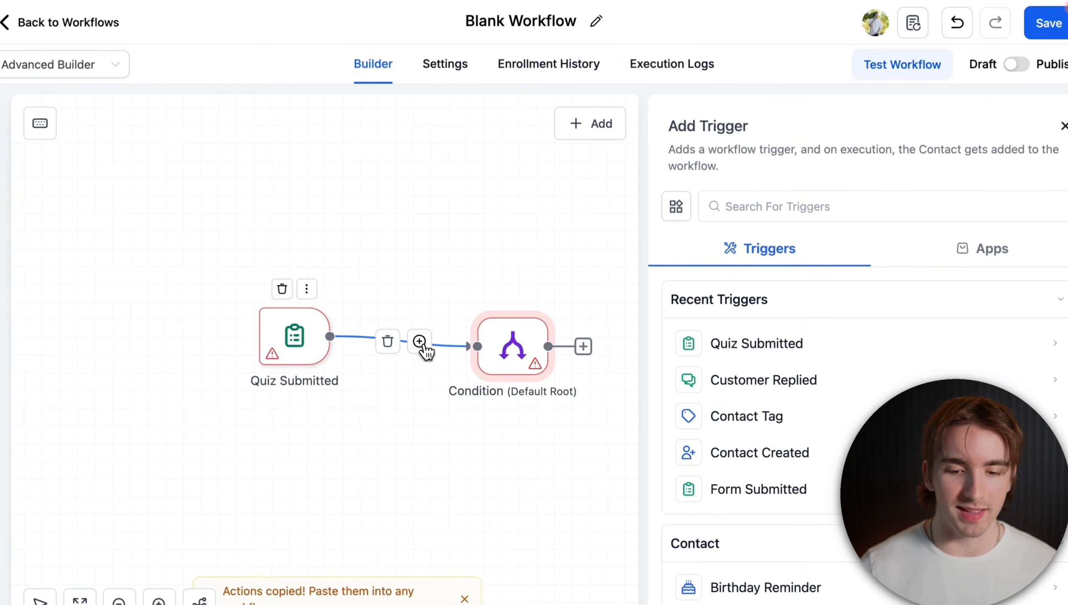
- Insert an Update Contact Field action between the trigger and the condition, set Business Name to "asdf", and save the action
{"action": "left_click", "coordinate": [424, 348]}
{"action": "left_click", "coordinate": [758, 363]}
{"action": "left_click", "coordinate": [605, 400]}
{"action": "left_click", "coordinate": [612, 515]}
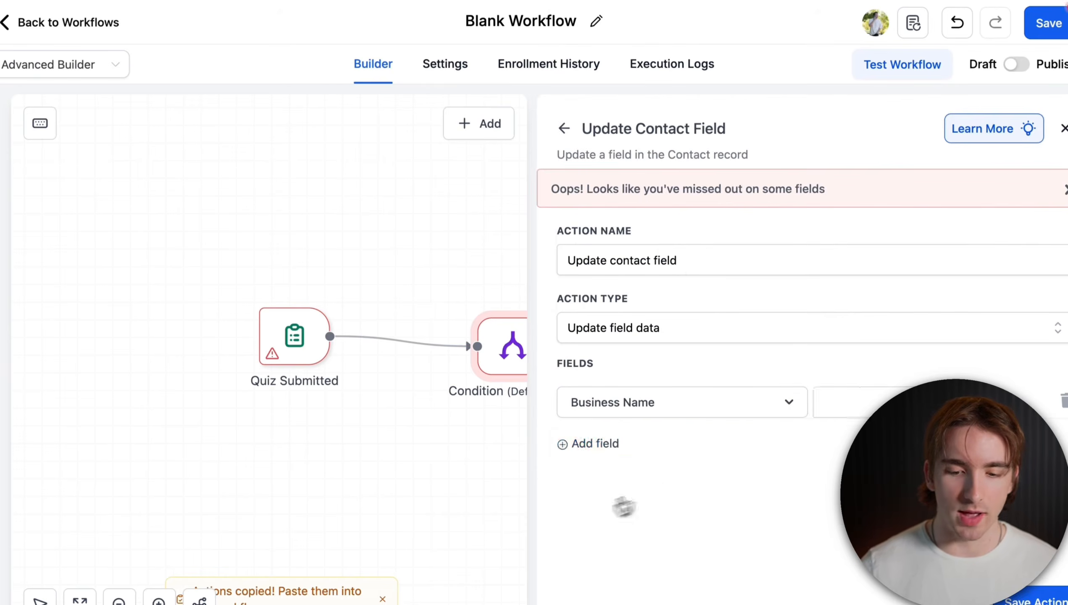
{"action": "left_click", "coordinate": [850, 409]}
{"action": "type", "text": "asdf"}
{"action": "left_click", "coordinate": [1020, 600]}
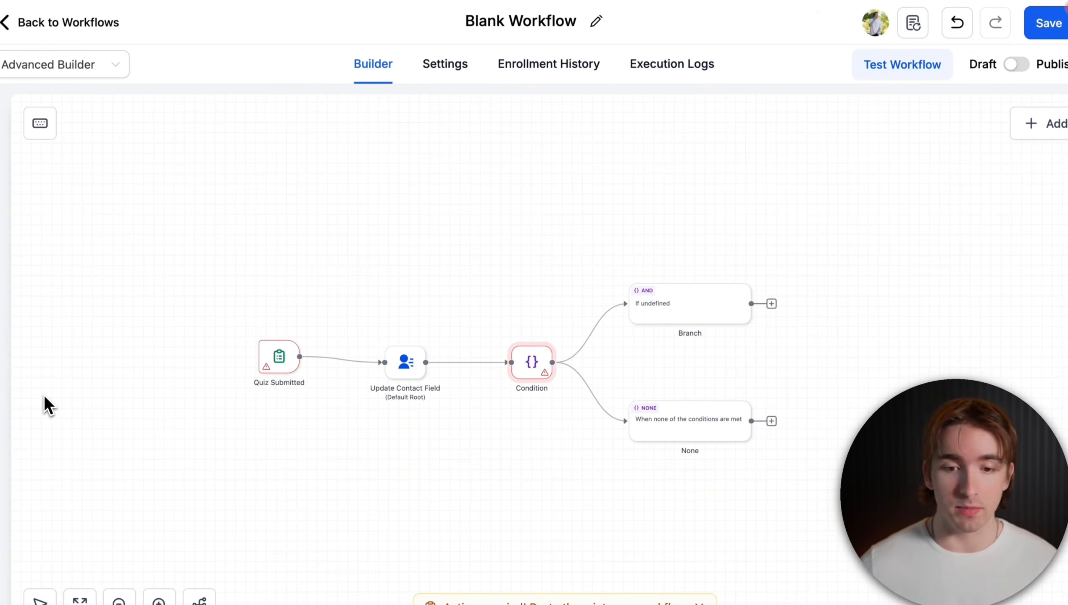
- Move the trigger, action, condition and branch nodes into a rough vertical arrangement, and auto-align the whole workflow
{"action": "left_click_drag", "start_coordinate": [272, 358], "coordinate": [466, 236]}
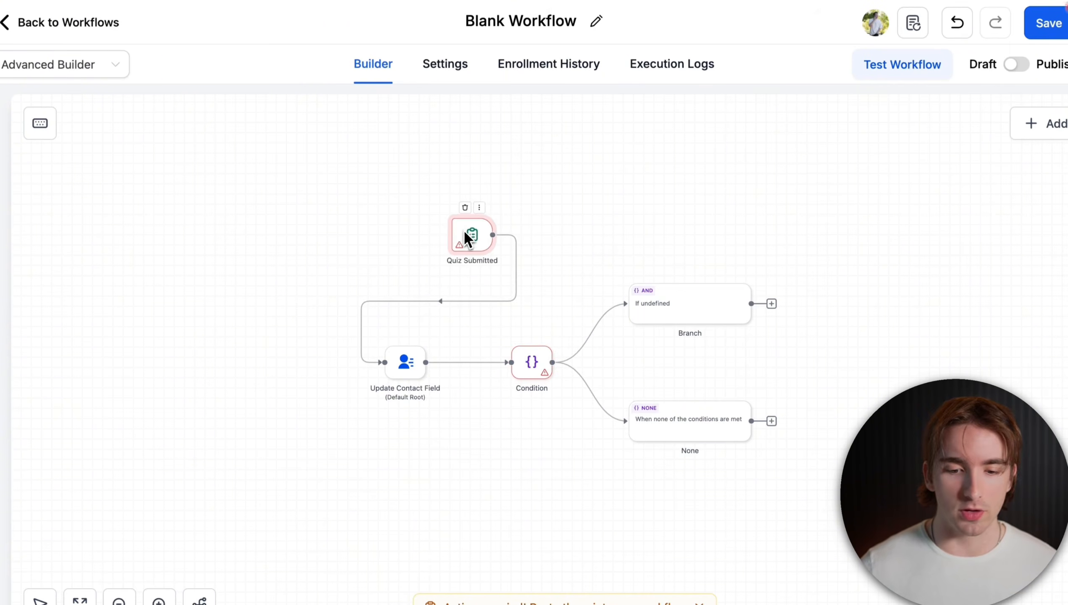
{"action": "left_click_drag", "start_coordinate": [525, 357], "coordinate": [411, 464]}
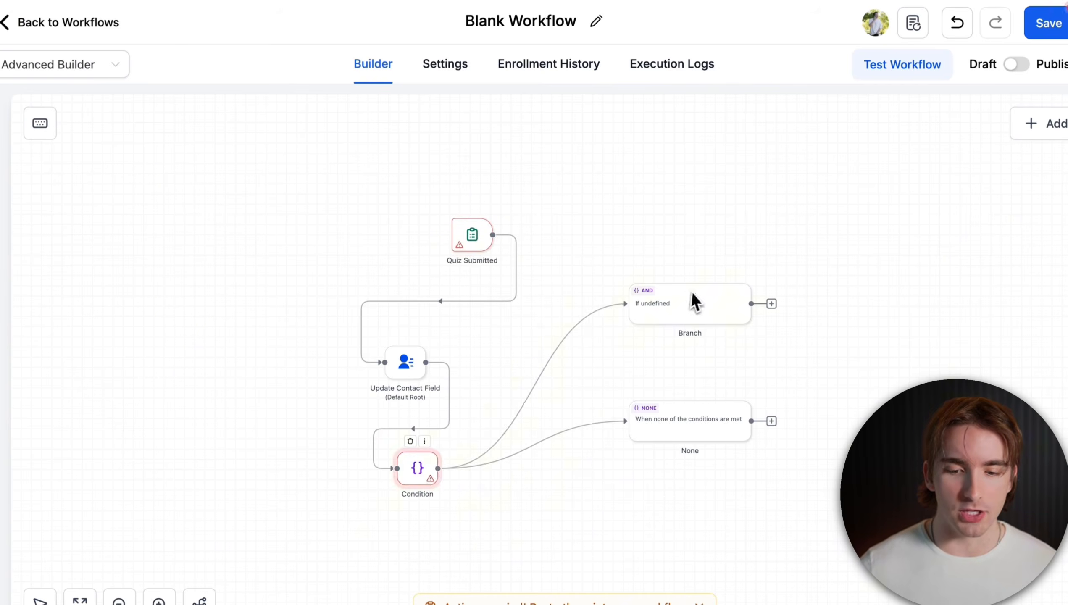
{"action": "left_click_drag", "start_coordinate": [695, 301], "coordinate": [383, 513]}
{"action": "left_click_drag", "start_coordinate": [690, 433], "coordinate": [558, 560]}
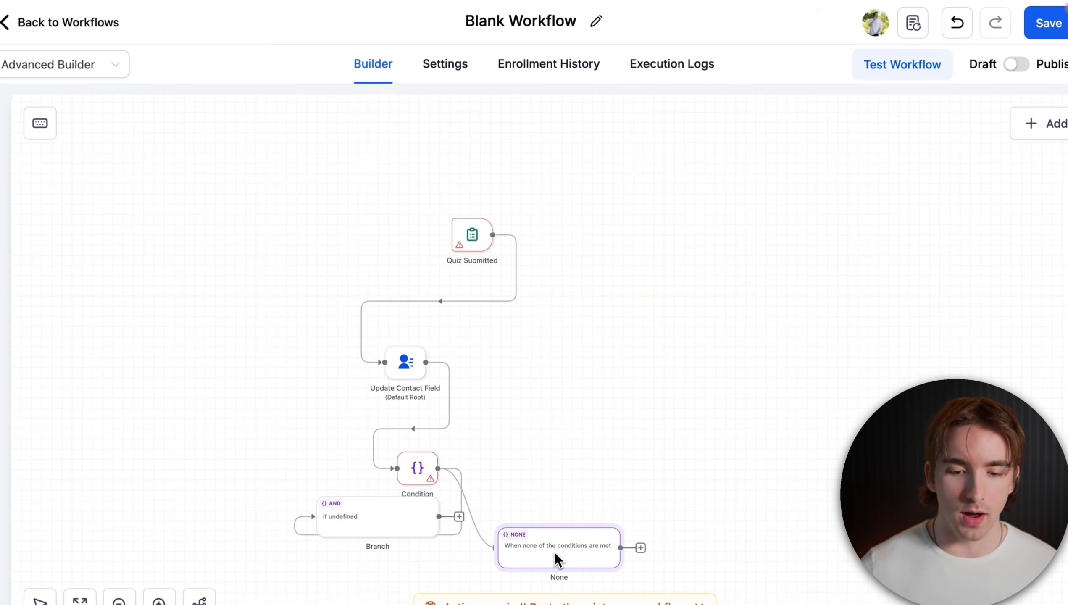
{"action": "scroll", "coordinate": [556, 504], "scroll_direction": "down", "scroll_amount": 3}
{"action": "left_click_drag", "start_coordinate": [431, 317], "coordinate": [476, 292]}
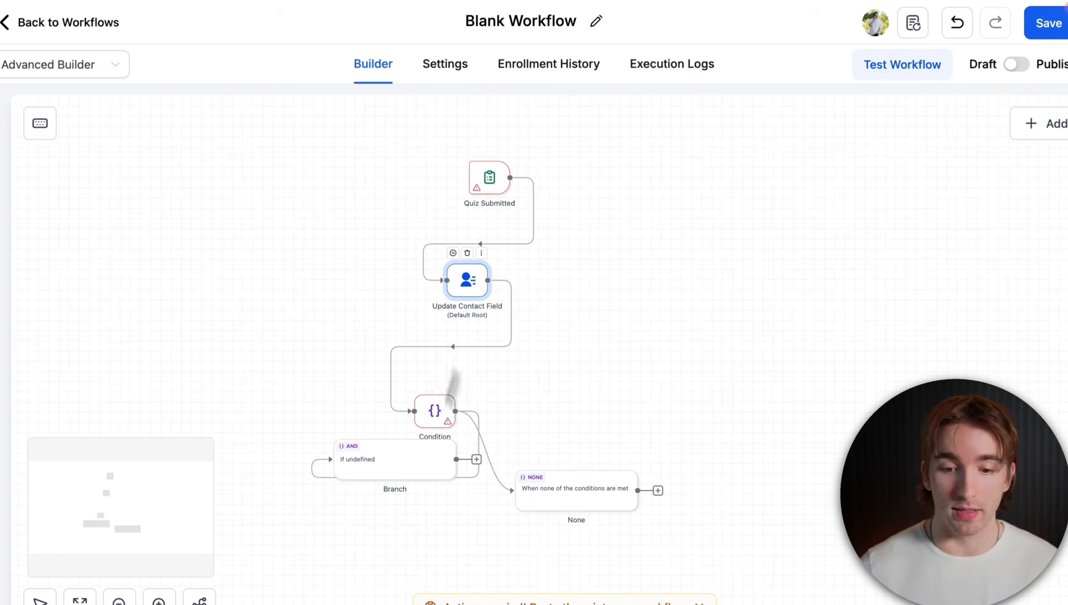
{"action": "left_click_drag", "start_coordinate": [437, 417], "coordinate": [459, 388]}
{"action": "scroll", "coordinate": [498, 403], "scroll_direction": "up", "scroll_amount": 2}
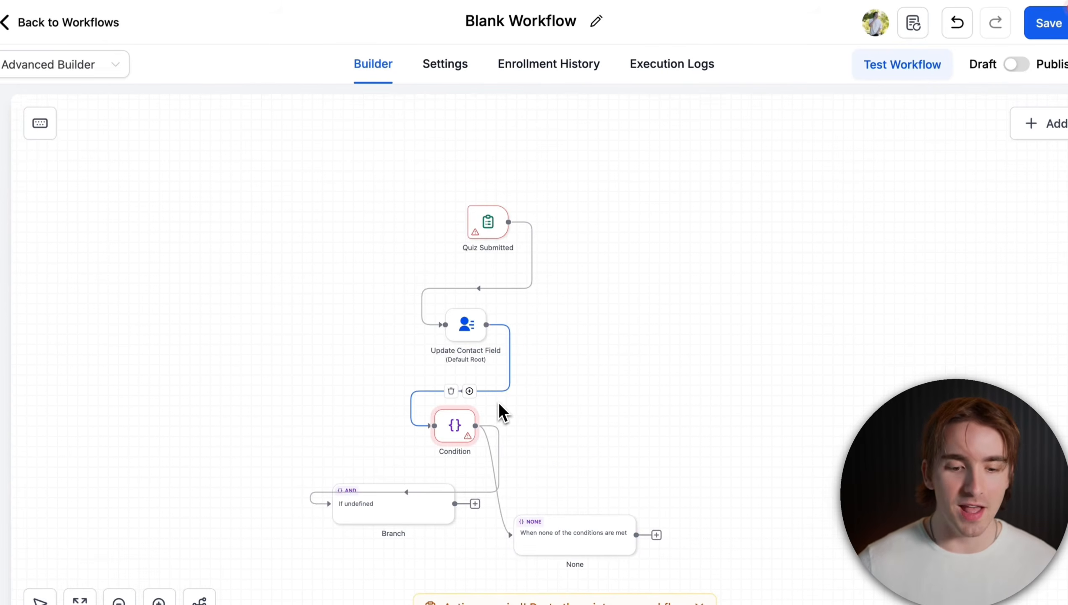
{"action": "left_click", "coordinate": [209, 601]}
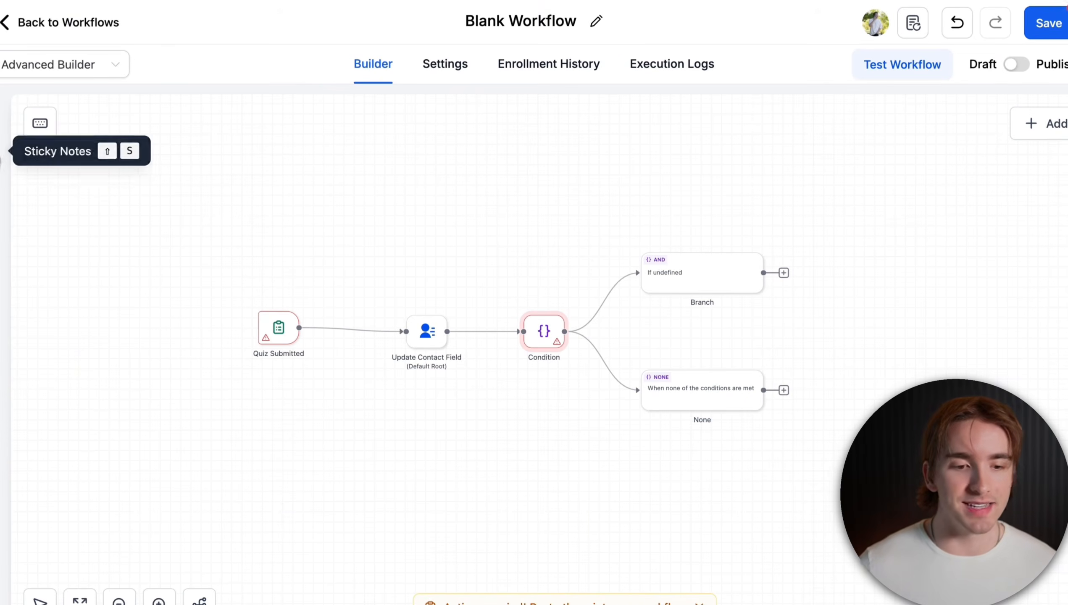
- Add a sticky note to the canvas and enlarge it so that it encloses all the workflow nodes
{"action": "left_click", "coordinate": [40, 123]}
{"action": "left_click", "coordinate": [50, 174]}
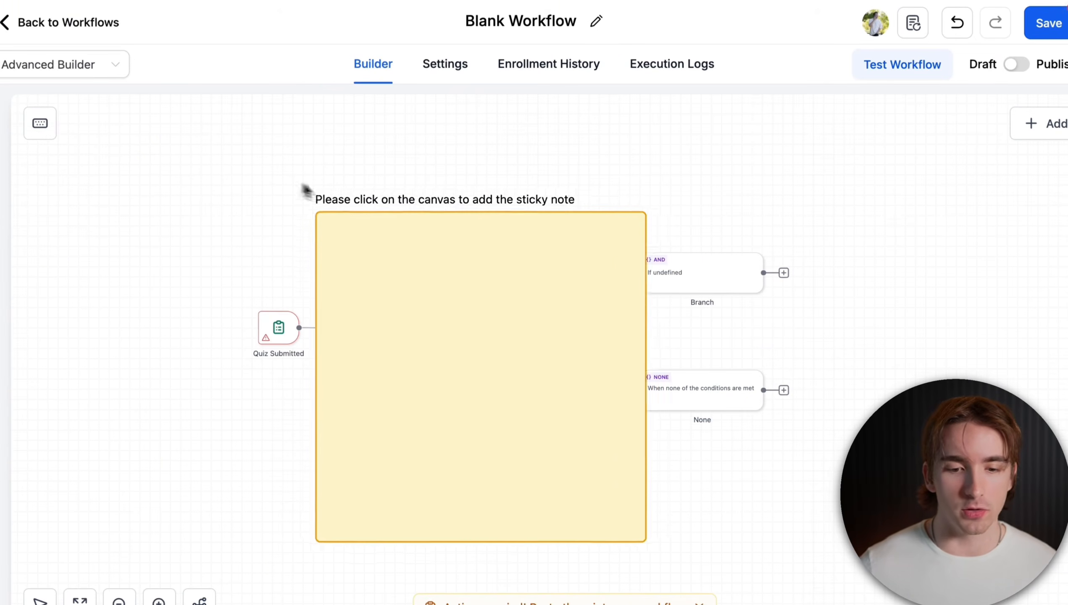
{"action": "left_click", "coordinate": [228, 179]}
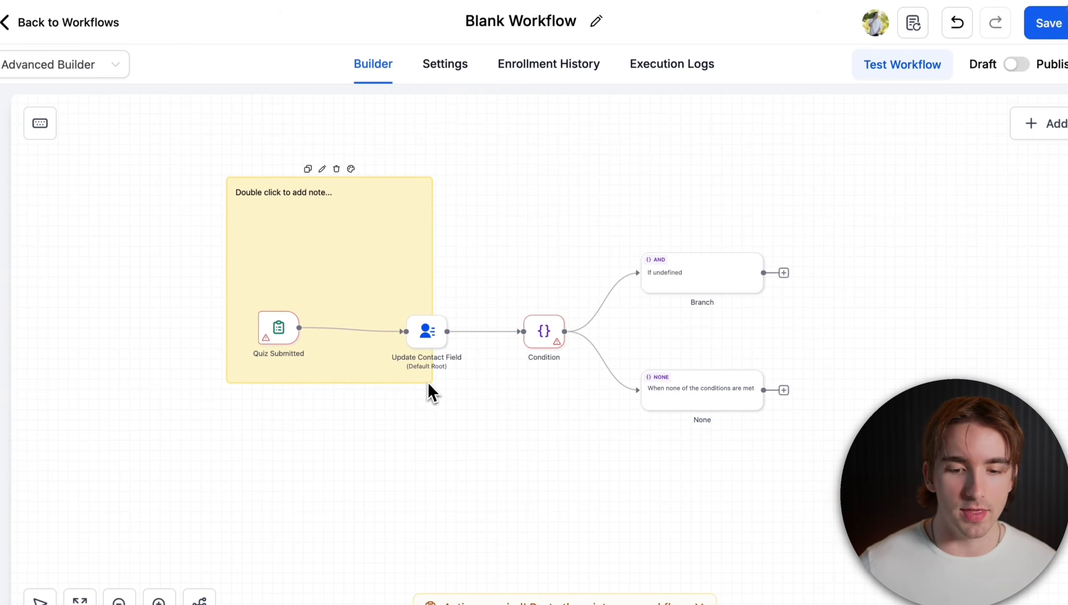
{"action": "left_click_drag", "start_coordinate": [425, 385], "coordinate": [582, 544]}
{"action": "left_click_drag", "start_coordinate": [435, 244], "coordinate": [854, 267]}
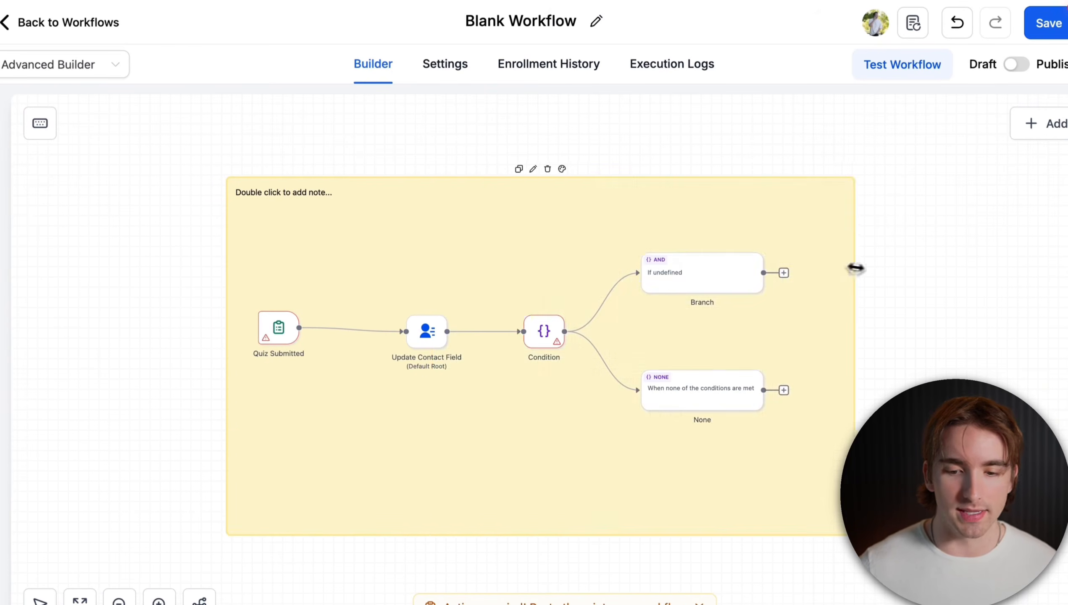
- Label the sticky note "Workflow #1" in bold text with a font size of 20px
{"action": "double_click", "coordinate": [281, 196]}
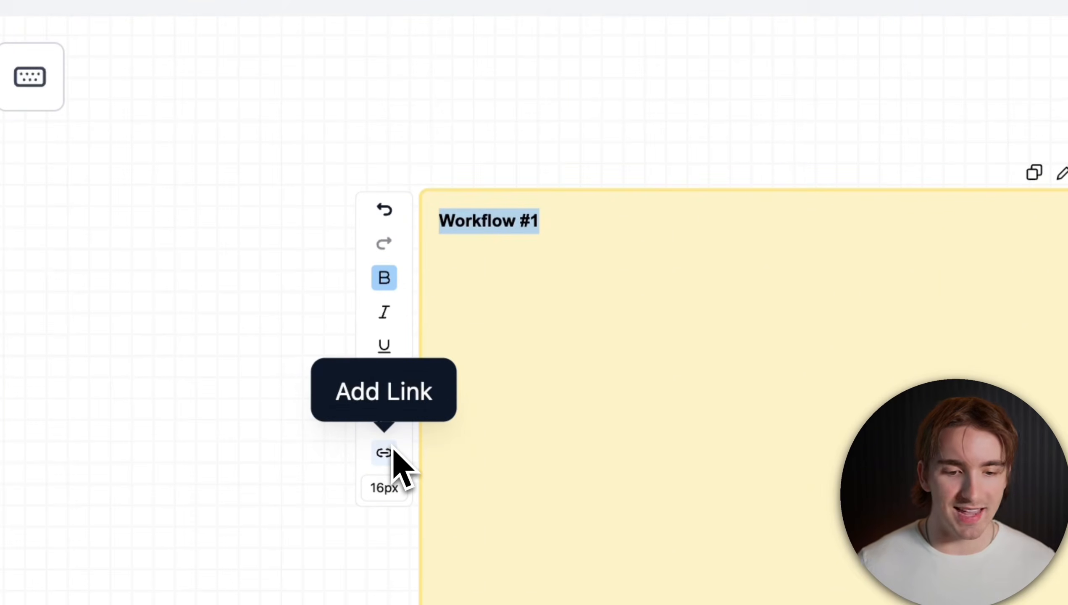
{"action": "left_click", "coordinate": [387, 490]}
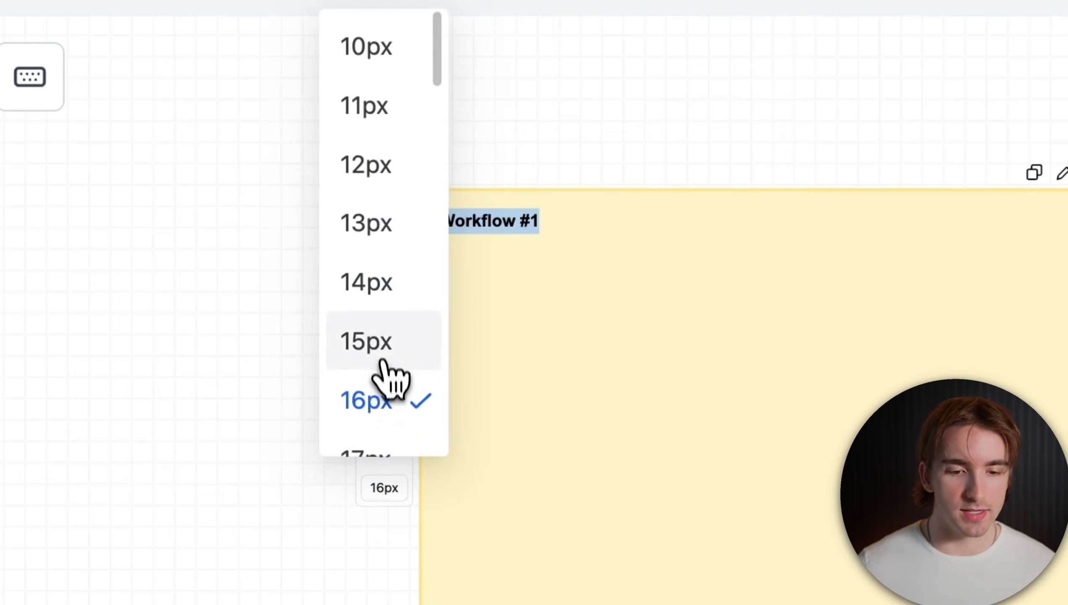
{"action": "scroll", "coordinate": [385, 364], "scroll_direction": "down", "scroll_amount": 4}
{"action": "left_click", "coordinate": [375, 415]}
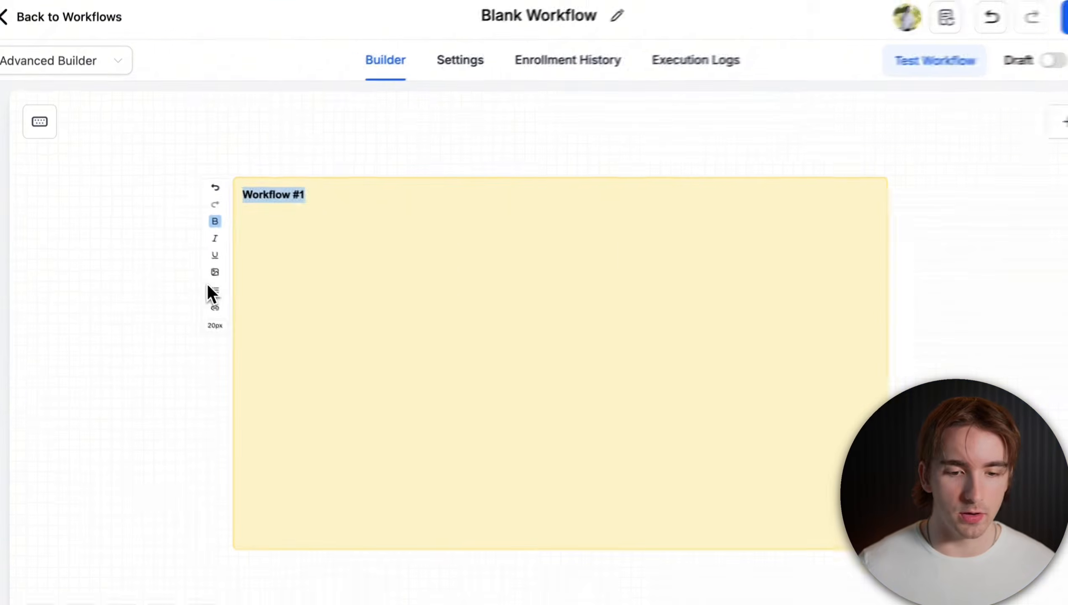
{"action": "left_click", "coordinate": [129, 229]}
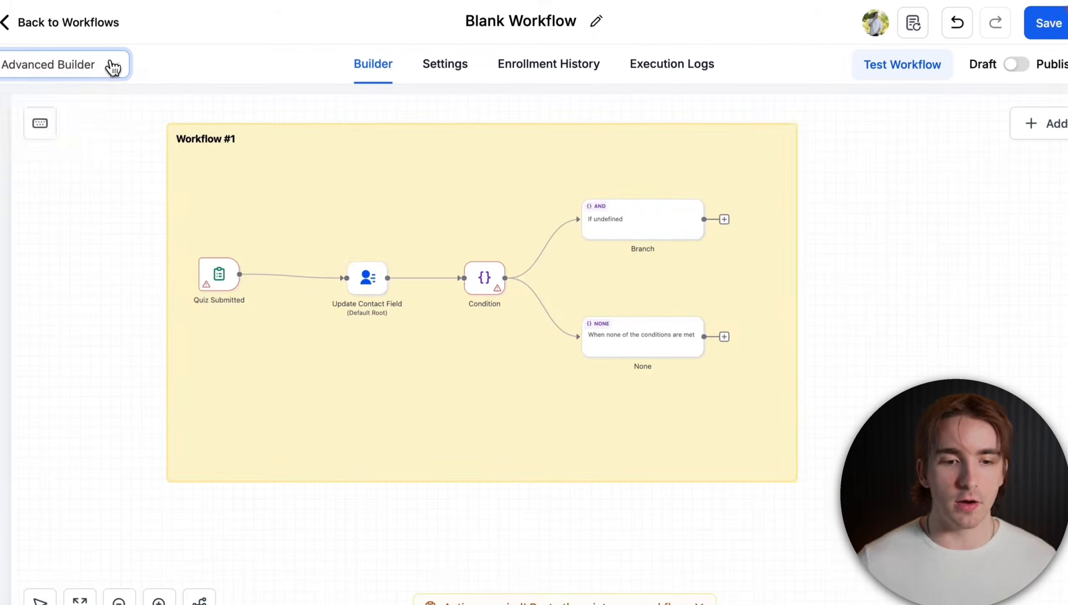
- Switch the workflow to the Standard Builder and move the "Workflow #1" note away from the nodes it covers
{"action": "left_click", "coordinate": [107, 67]}
{"action": "left_click", "coordinate": [95, 110]}
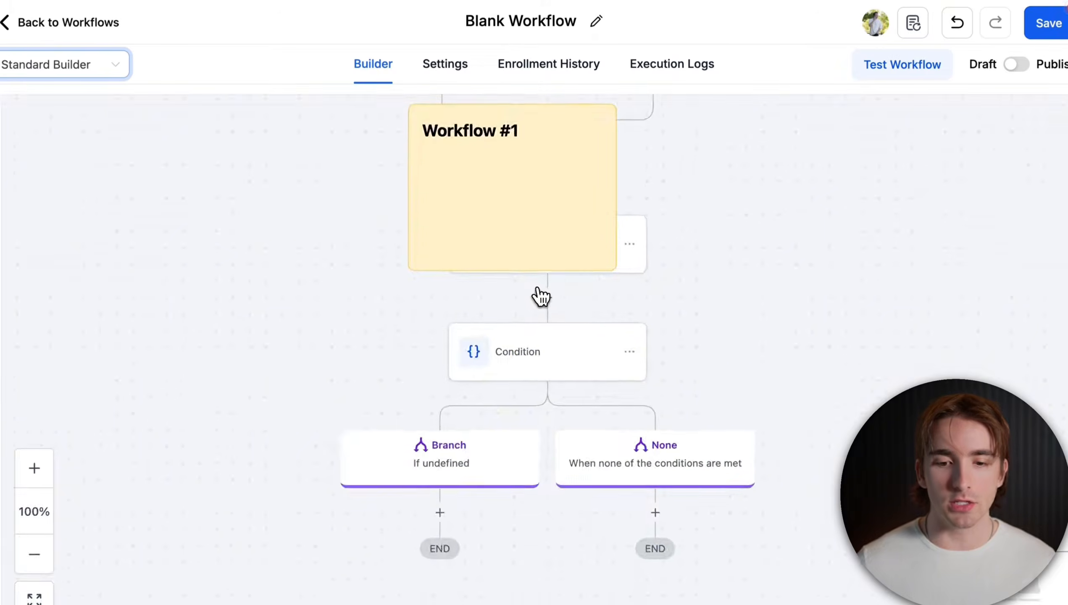
{"action": "scroll", "coordinate": [541, 292], "scroll_direction": "down", "scroll_amount": 5}
{"action": "left_click_drag", "start_coordinate": [548, 257], "coordinate": [337, 287]}
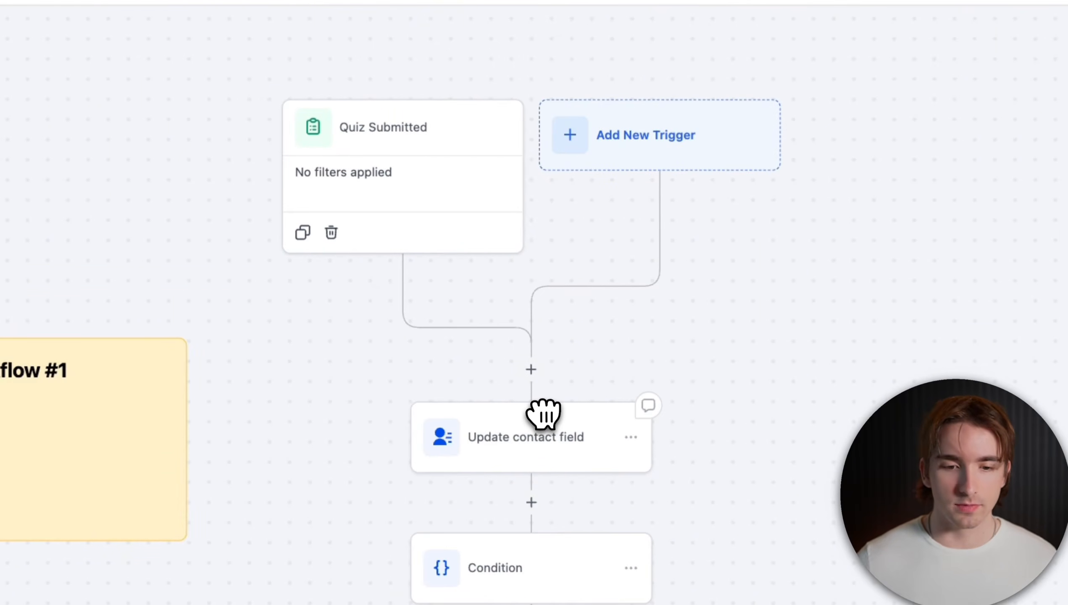
{"action": "scroll", "coordinate": [543, 414], "scroll_direction": "up", "scroll_amount": 3}
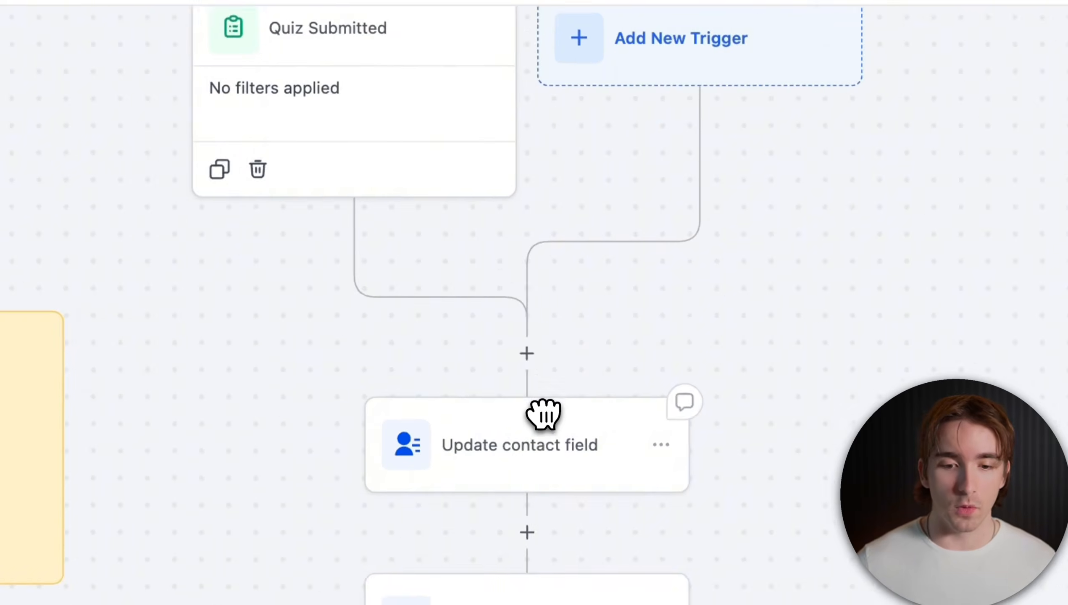
{"action": "scroll", "coordinate": [544, 414], "scroll_direction": "up", "scroll_amount": 2}
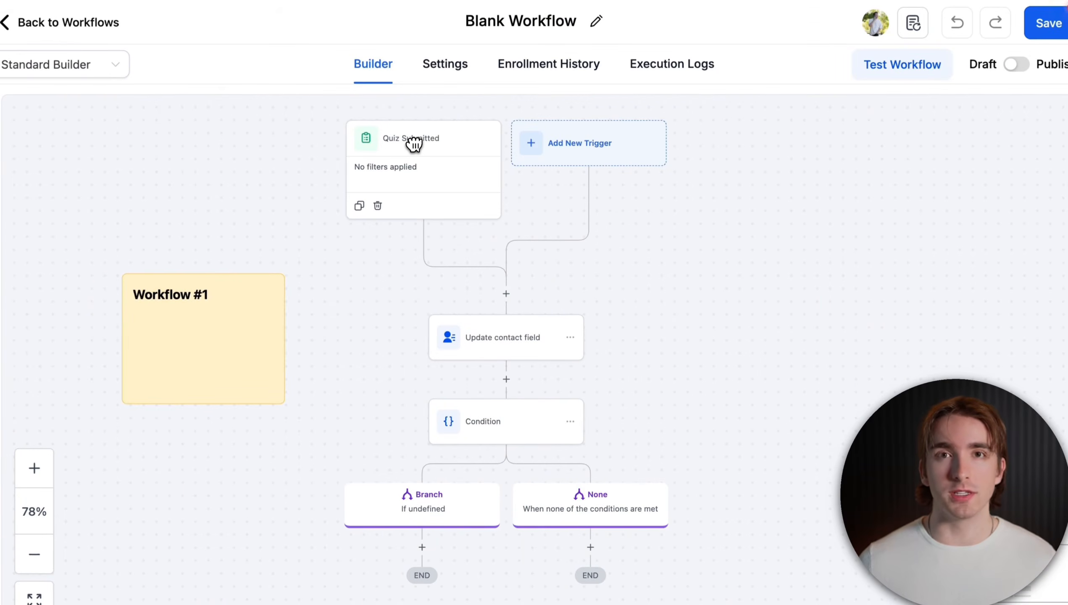
- Return the workflow to the Advanced Builder view
{"action": "left_click", "coordinate": [101, 65]}
{"action": "left_click", "coordinate": [94, 135]}
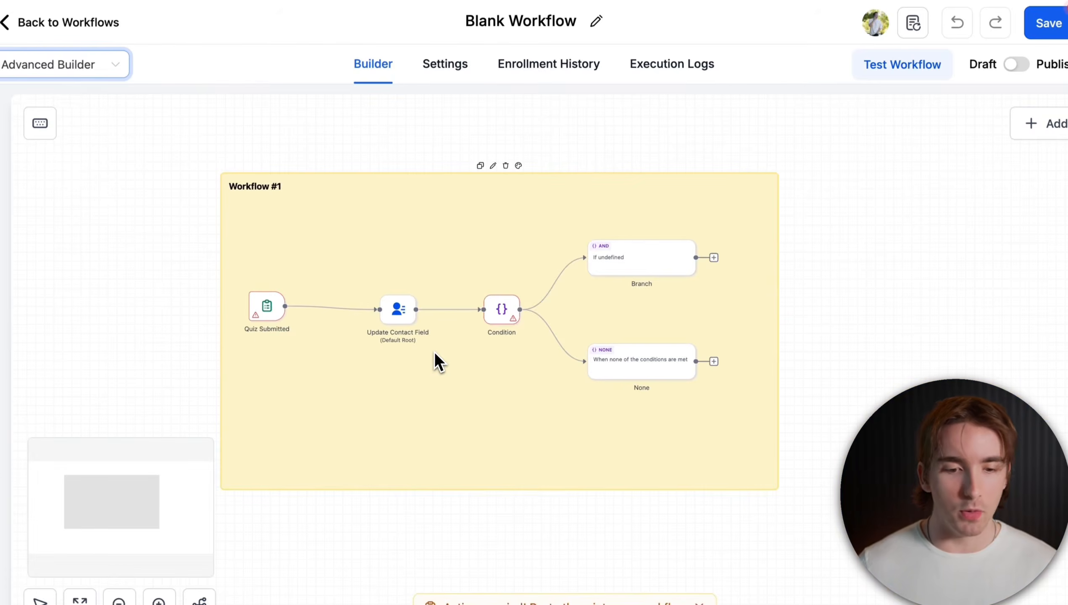
{"action": "scroll", "coordinate": [435, 354], "scroll_direction": "down", "scroll_amount": 3}
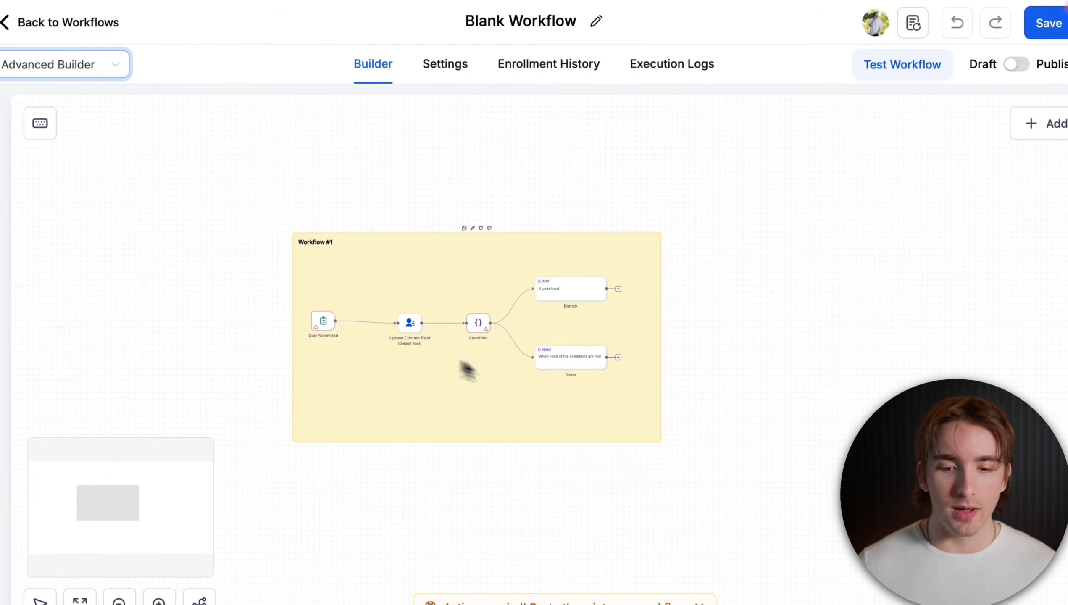
{"action": "left_click_drag", "start_coordinate": [719, 417], "coordinate": [284, 293]}
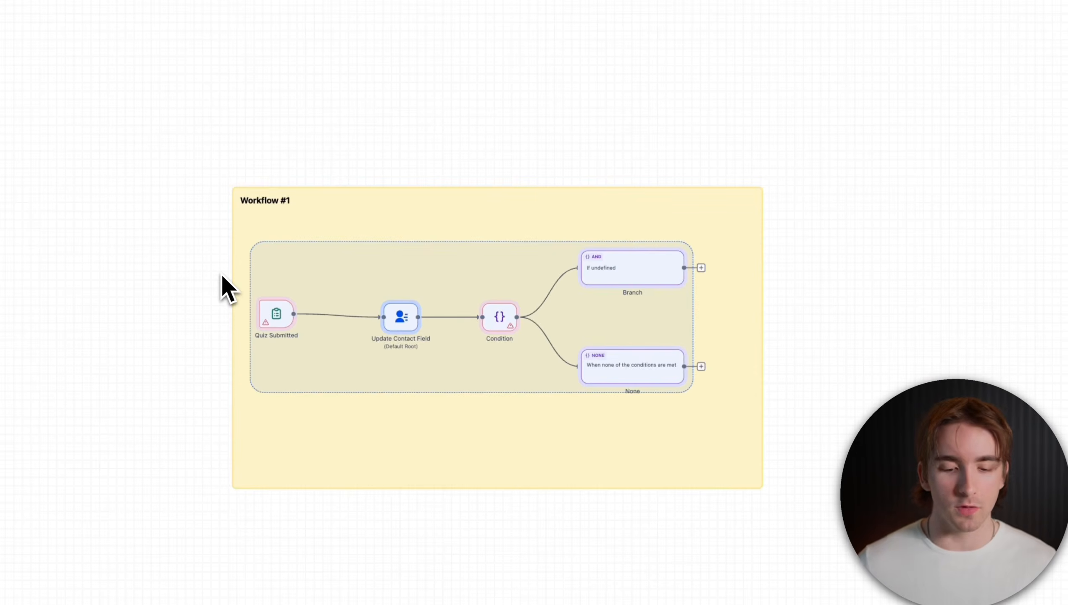
{"action": "scroll", "coordinate": [329, 323], "scroll_direction": "up", "scroll_amount": 5}
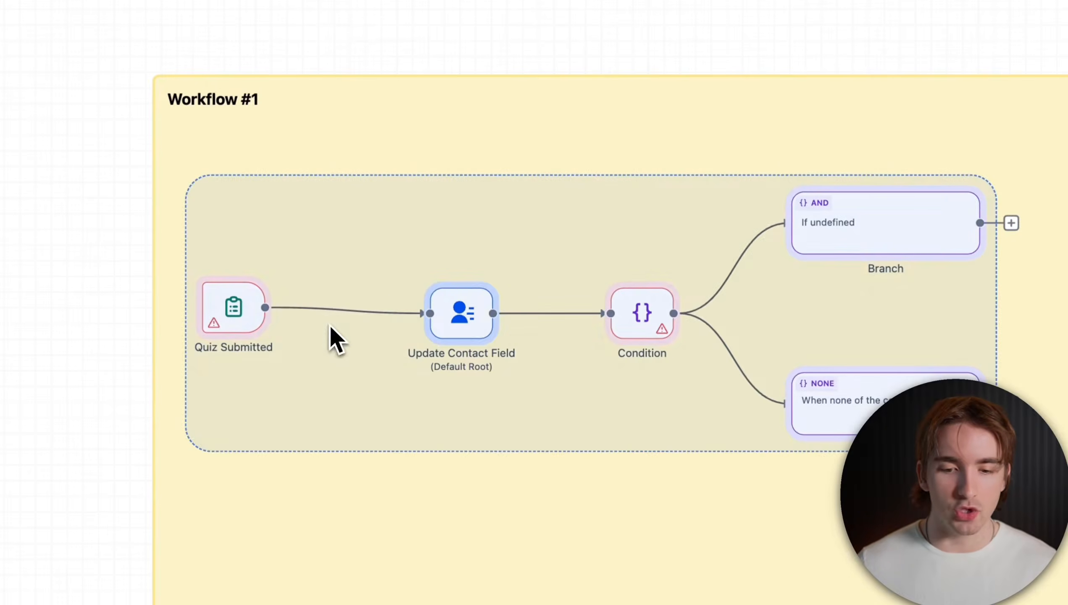
{"action": "left_click", "coordinate": [75, 289]}
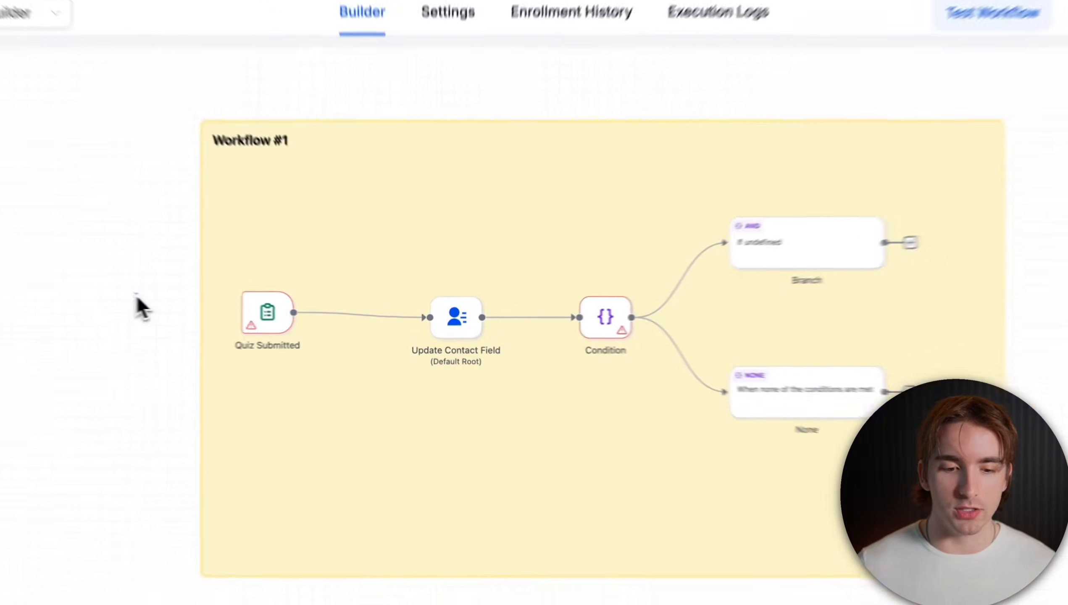
{"action": "left_click_drag", "start_coordinate": [74, 289], "coordinate": [887, 424]}
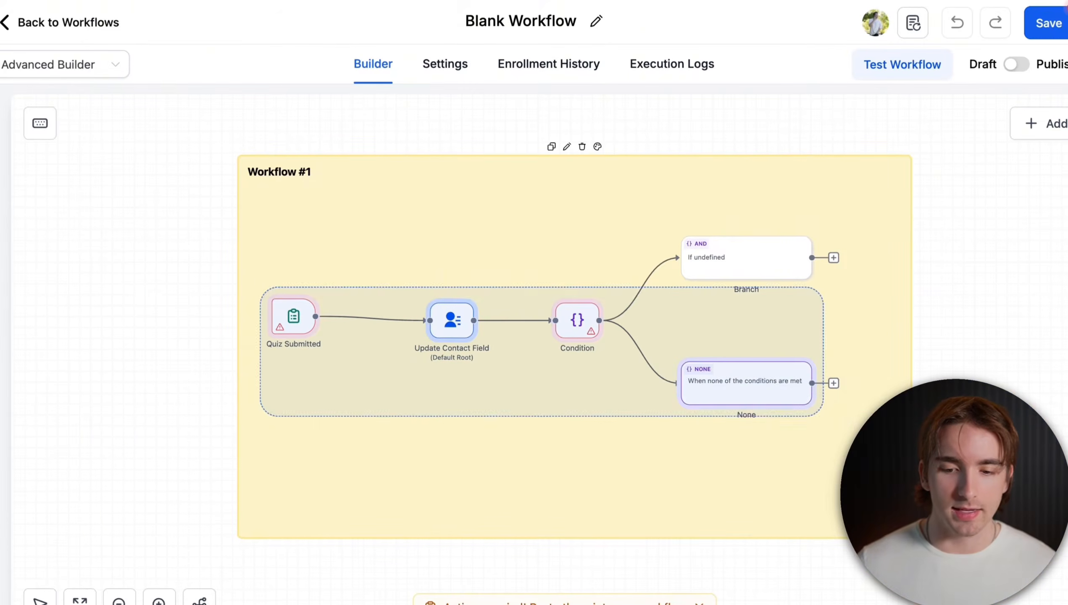
{"action": "left_click", "coordinate": [923, 437]}
- Copy all the nodes inside the "Workflow #1" note, including both branches, and paste the copy below the note
{"action": "left_click_drag", "start_coordinate": [966, 457], "coordinate": [238, 224]}
{"action": "key", "text": "ctrl+c"}
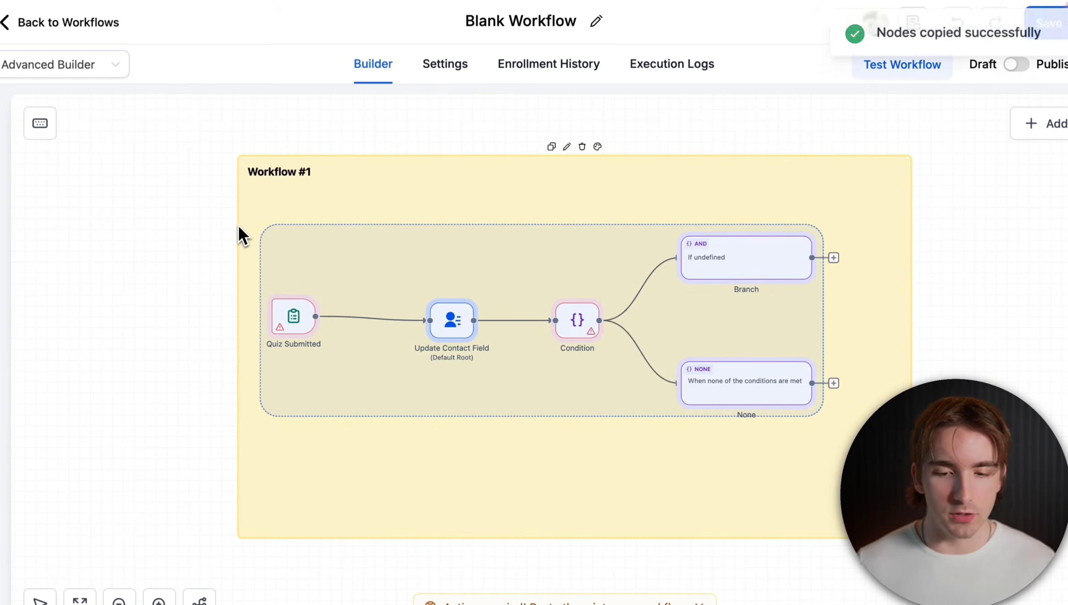
{"action": "scroll", "coordinate": [373, 415], "scroll_direction": "down", "scroll_amount": 5}
{"action": "left_click", "coordinate": [369, 428]}
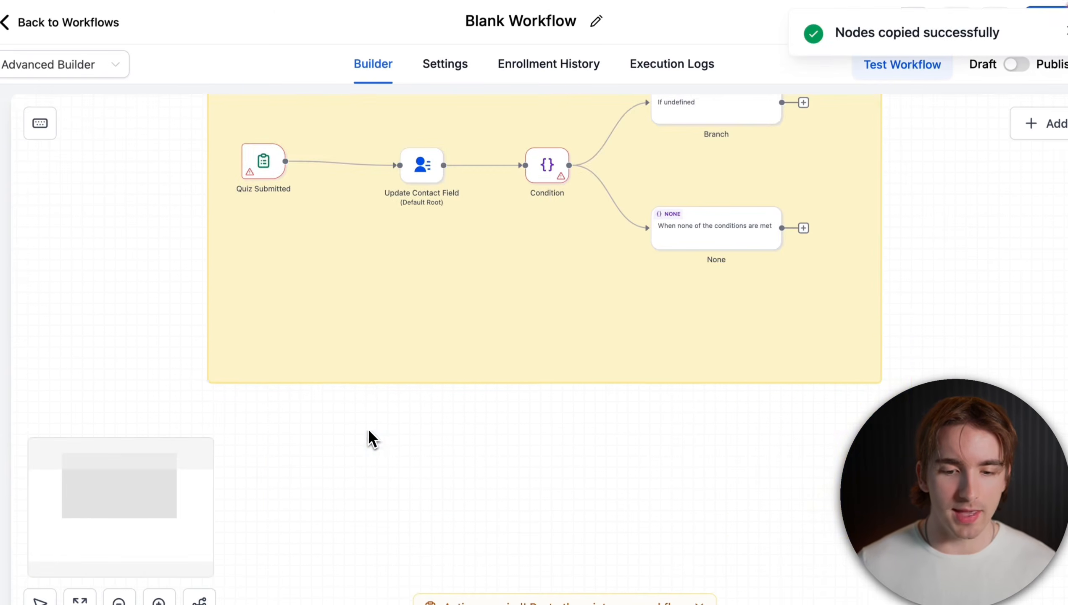
{"action": "key", "text": "ctrl+v"}
{"action": "scroll", "coordinate": [368, 430], "scroll_direction": "down", "scroll_amount": 3}
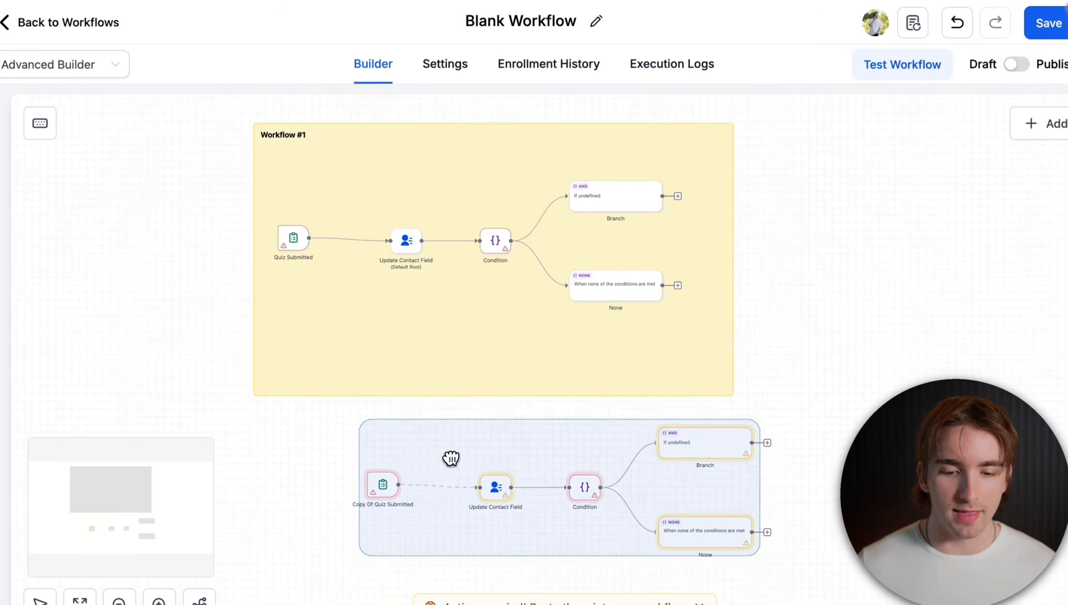
- Move the pasted nodes beneath the "Workflow #1" note, shrink the note's height, and reposition its original nodes inside it
{"action": "left_click_drag", "start_coordinate": [452, 457], "coordinate": [373, 461]}
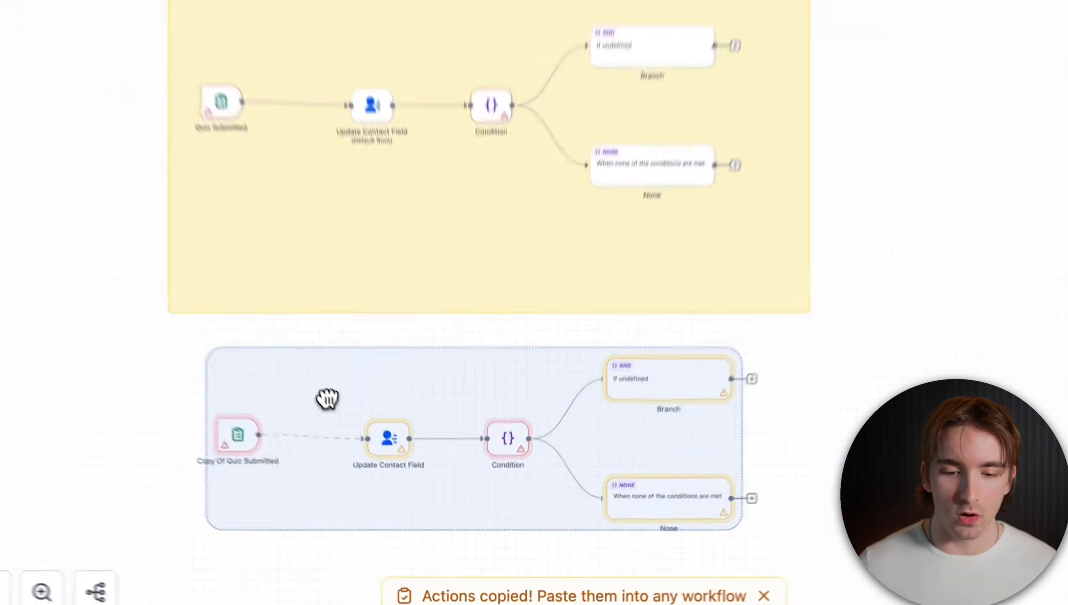
{"action": "left_click", "coordinate": [666, 347]}
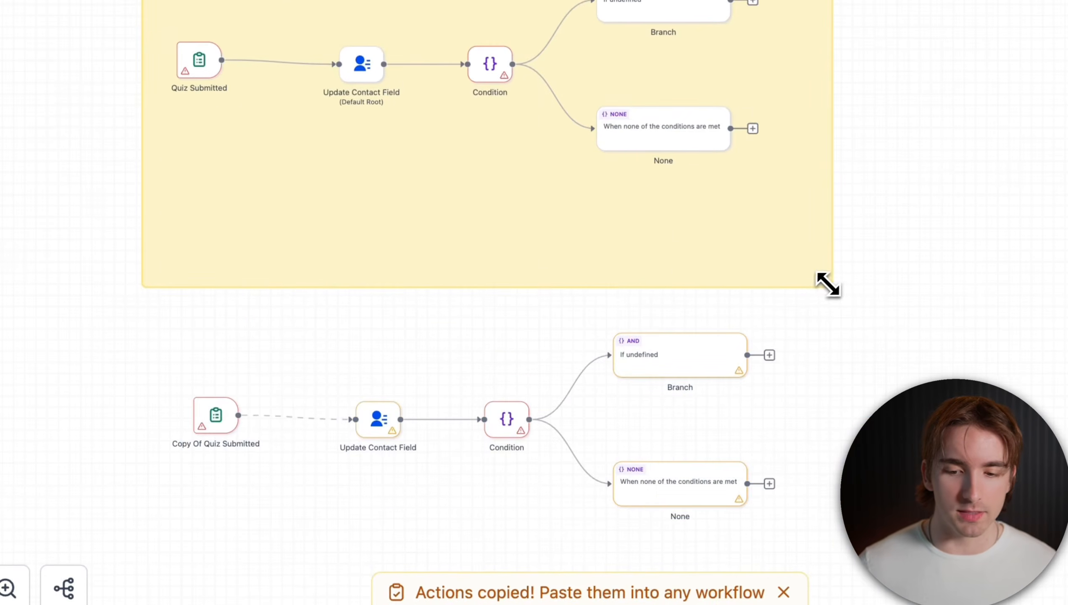
{"action": "left_click_drag", "start_coordinate": [832, 284], "coordinate": [269, 3]}
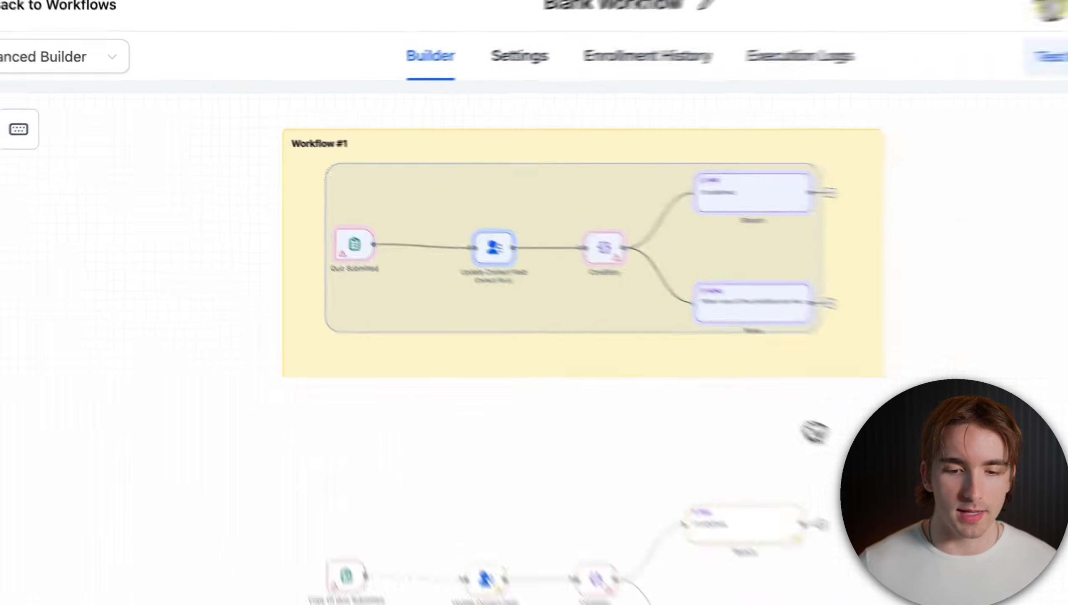
{"action": "left_click", "coordinate": [761, 246]}
{"action": "left_click", "coordinate": [491, 306]}
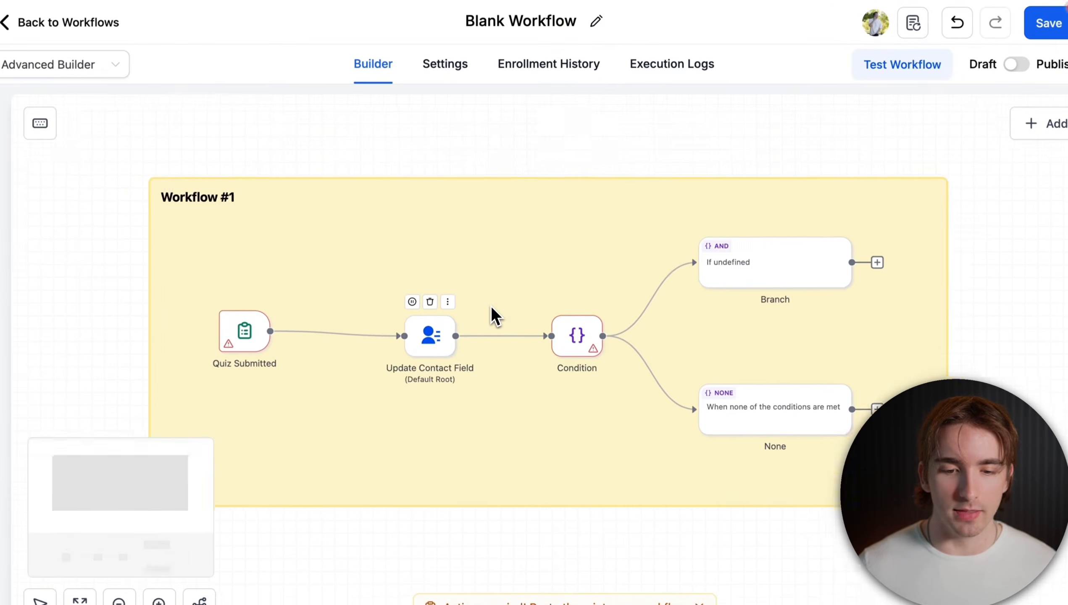
- Duplicate the "Workflow #1" note directly below the original and move all the copied nodes fully inside the duplicate
{"action": "left_click", "coordinate": [519, 188]}
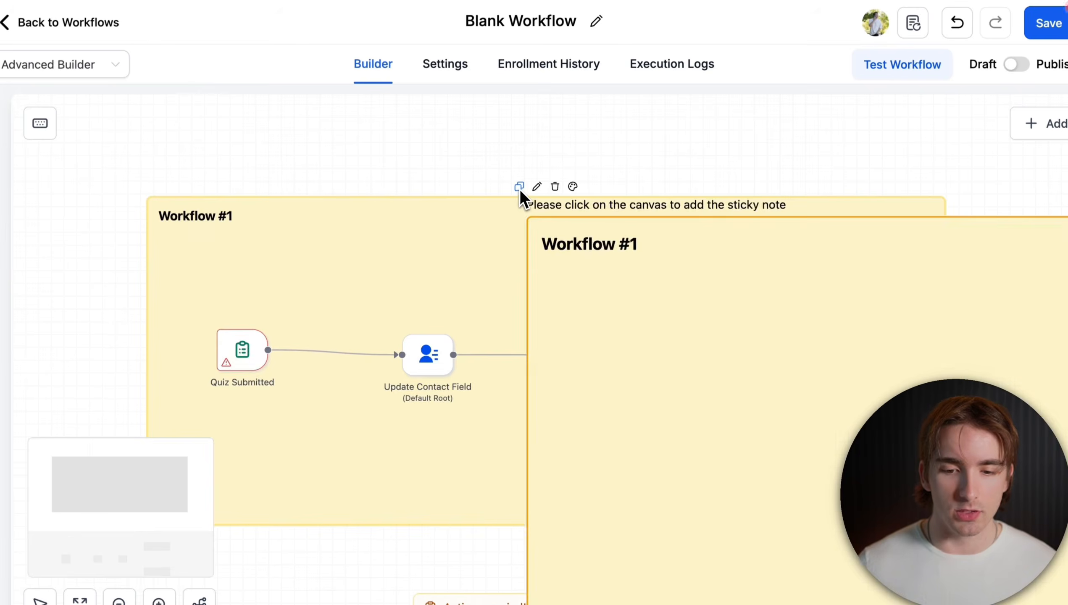
{"action": "scroll", "coordinate": [519, 189], "scroll_direction": "down", "scroll_amount": 5}
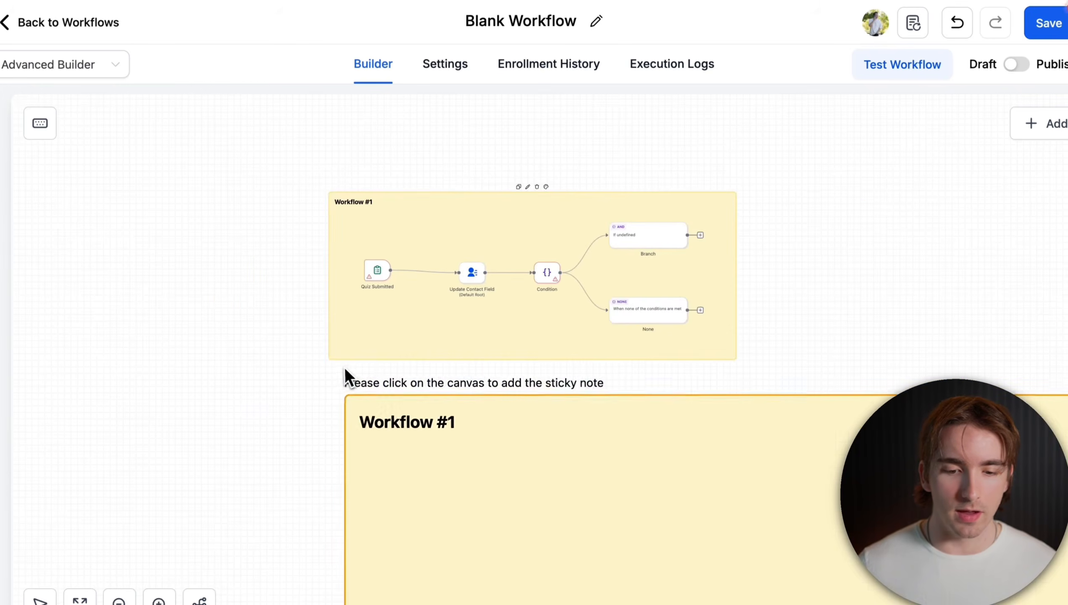
{"action": "left_click", "coordinate": [332, 373]}
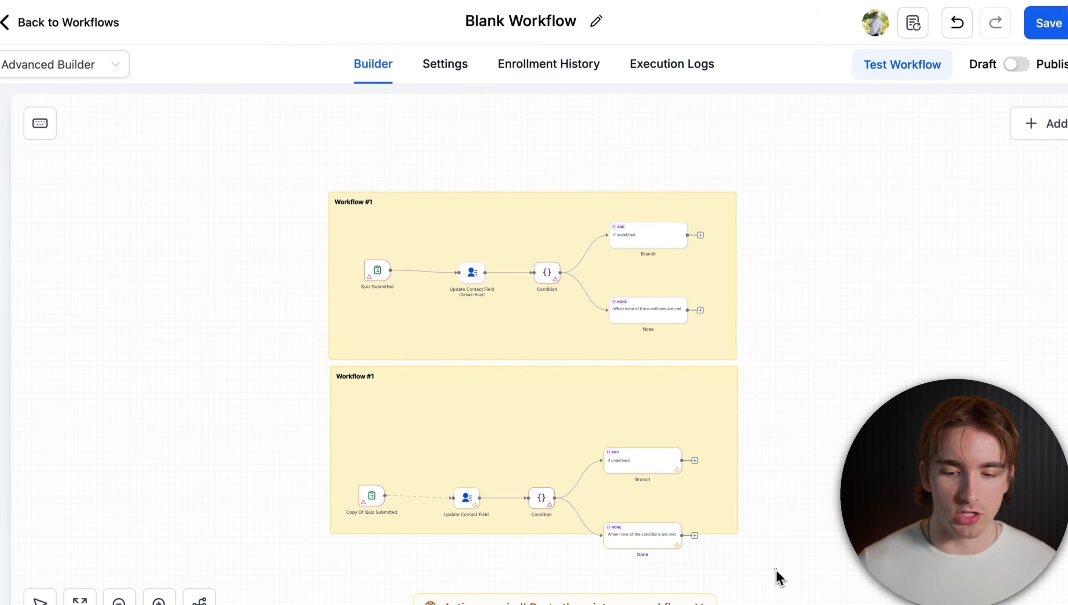
{"action": "left_click_drag", "start_coordinate": [777, 569], "coordinate": [348, 466]}
{"action": "left_click_drag", "start_coordinate": [483, 494], "coordinate": [498, 435]}
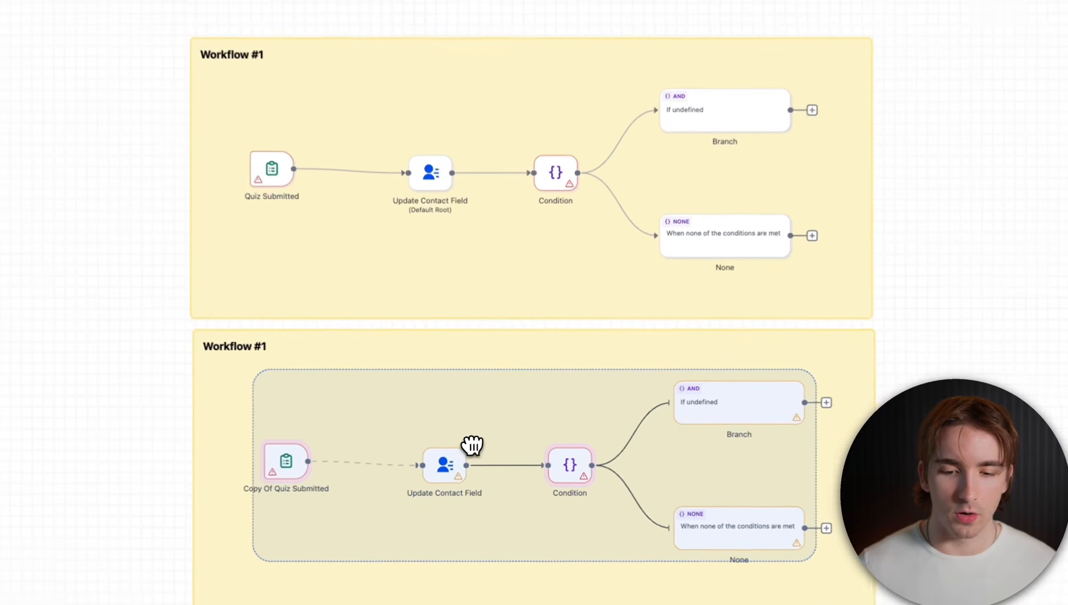
- Rename the duplicated sticky note as "Workflow #2"
{"action": "left_click", "coordinate": [303, 360]}
{"action": "left_click", "coordinate": [298, 359]}
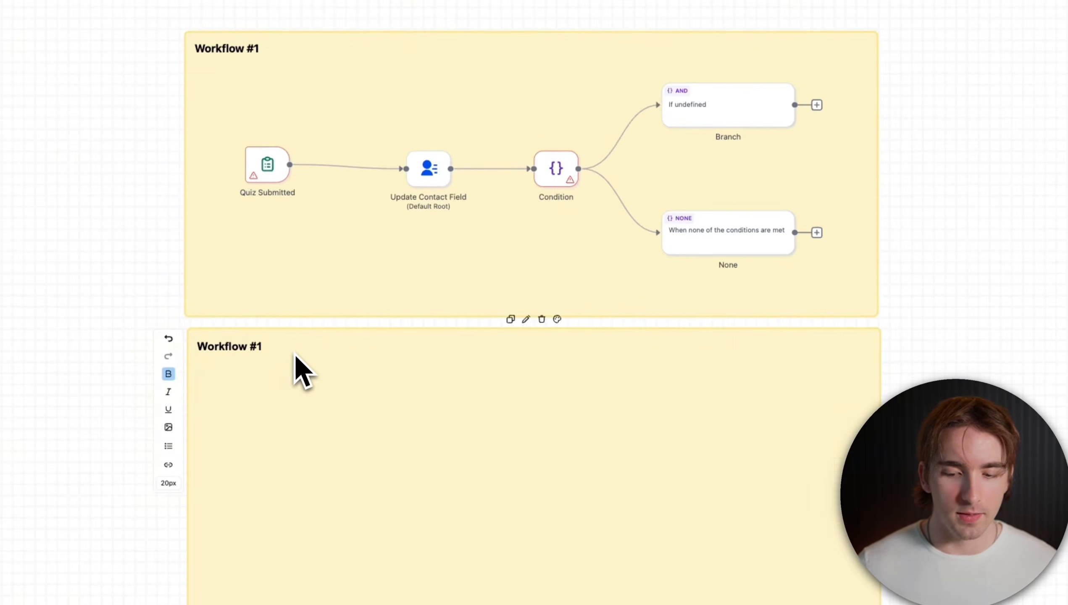
{"action": "key", "text": "BackSpace"}
{"action": "type", "text": "2"}
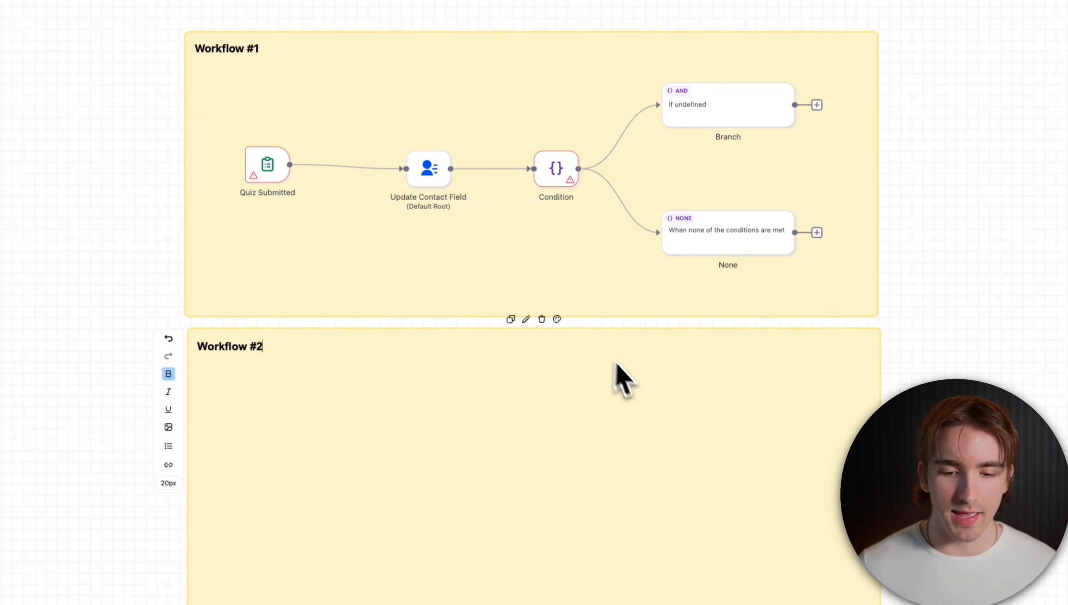
- Change the "Workflow #2" note's colour to teal
{"action": "left_click", "coordinate": [557, 319]}
{"action": "left_click", "coordinate": [610, 265]}
{"action": "left_click", "coordinate": [970, 369]}
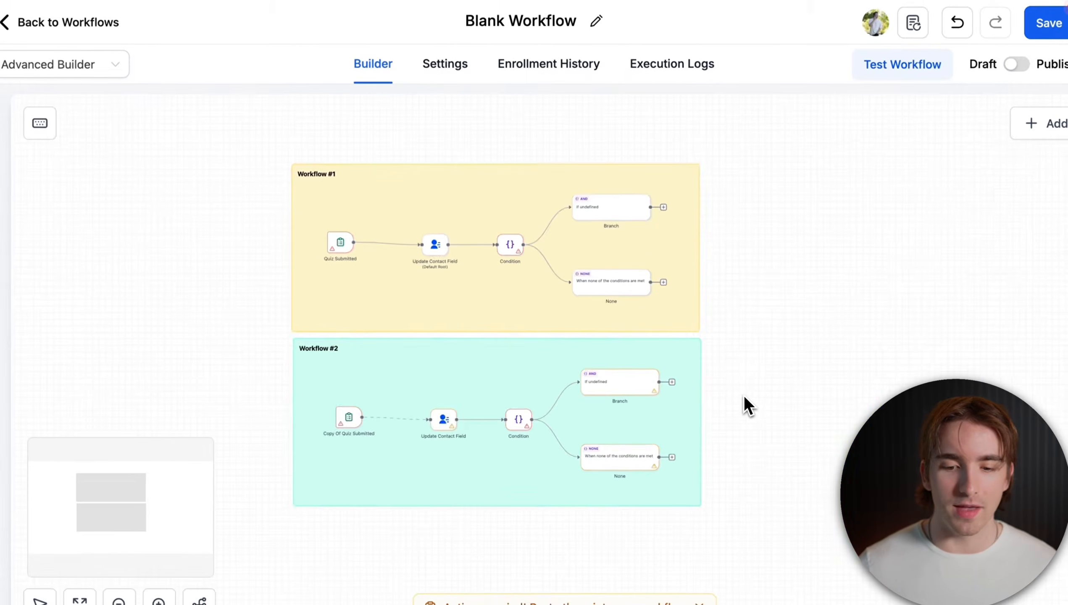
{"action": "scroll", "coordinate": [970, 370], "scroll_direction": "up", "scroll_amount": 3}
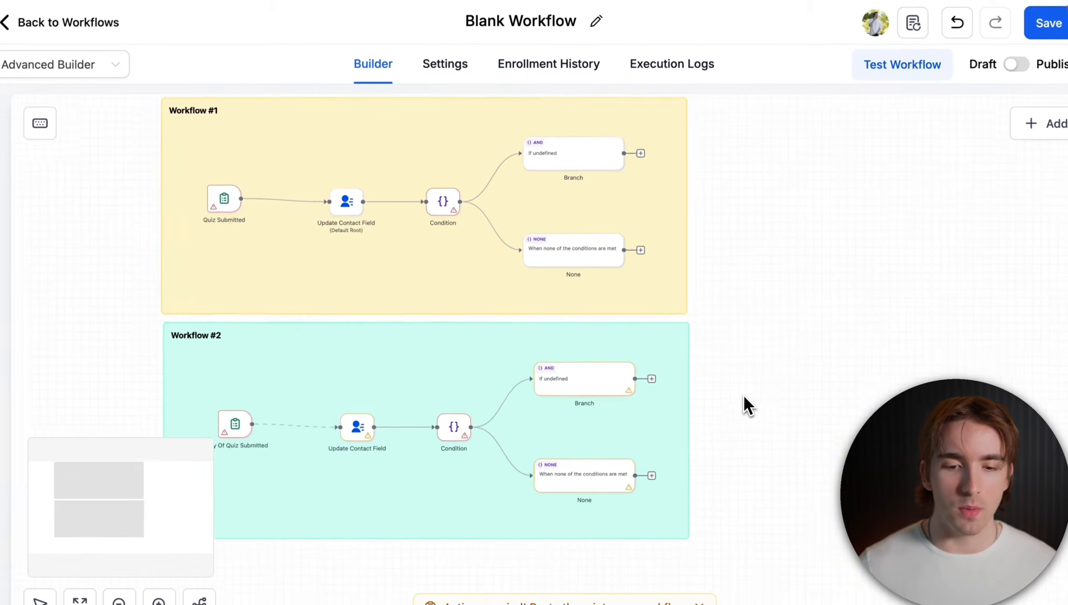
{"action": "scroll", "coordinate": [744, 397], "scroll_direction": "up", "scroll_amount": 3}
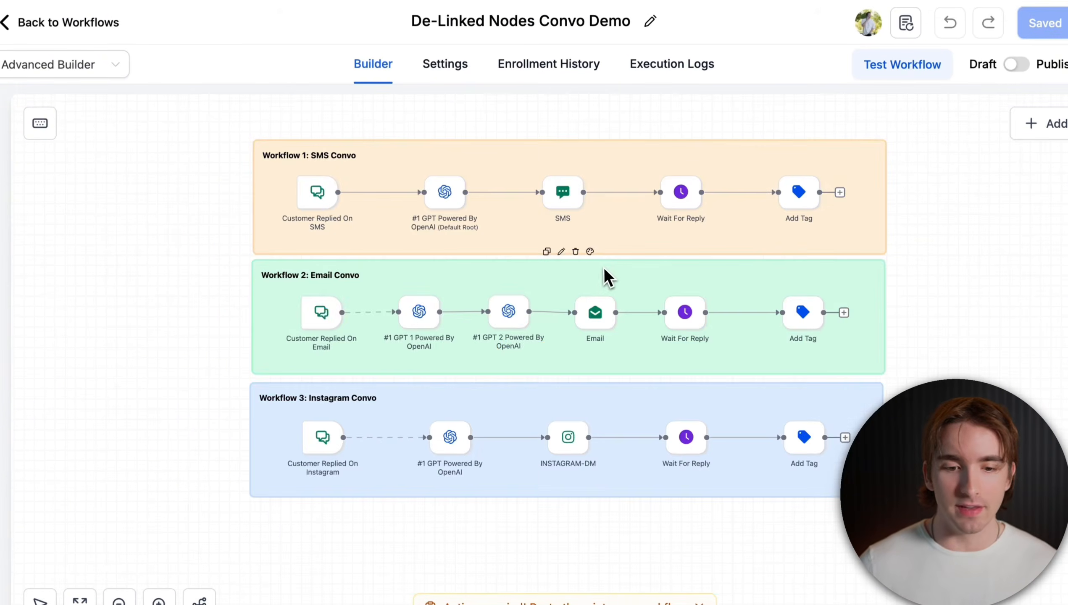
- Examine the three conversation flows in De-Linked Nodes Convo Demo, and the contact assignment and qualification sections in Master Internal Workflow
{"action": "scroll", "coordinate": [603, 266], "scroll_direction": "up", "scroll_amount": 4}
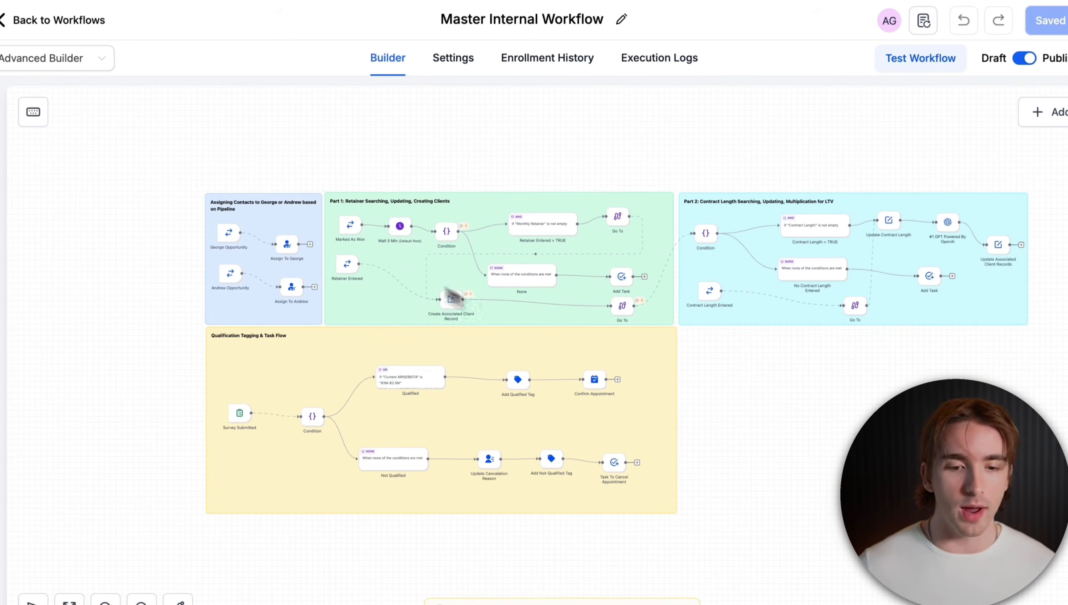
{"action": "scroll", "coordinate": [345, 254], "scroll_direction": "up", "scroll_amount": 5}
{"action": "scroll", "coordinate": [341, 248], "scroll_direction": "left", "scroll_amount": 1}
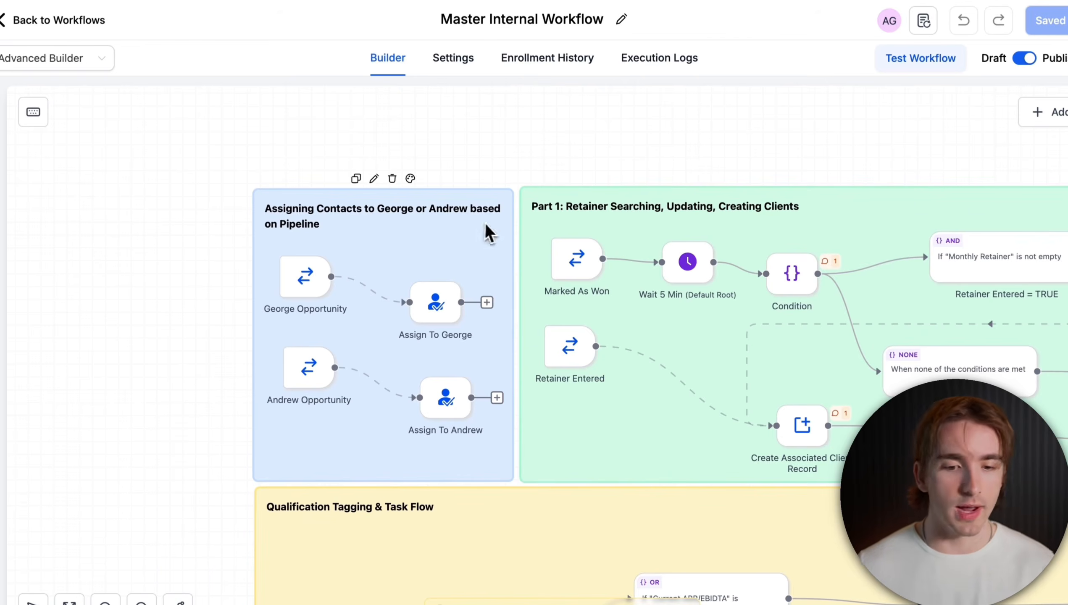
{"action": "mouse_move", "coordinate": [308, 287]}
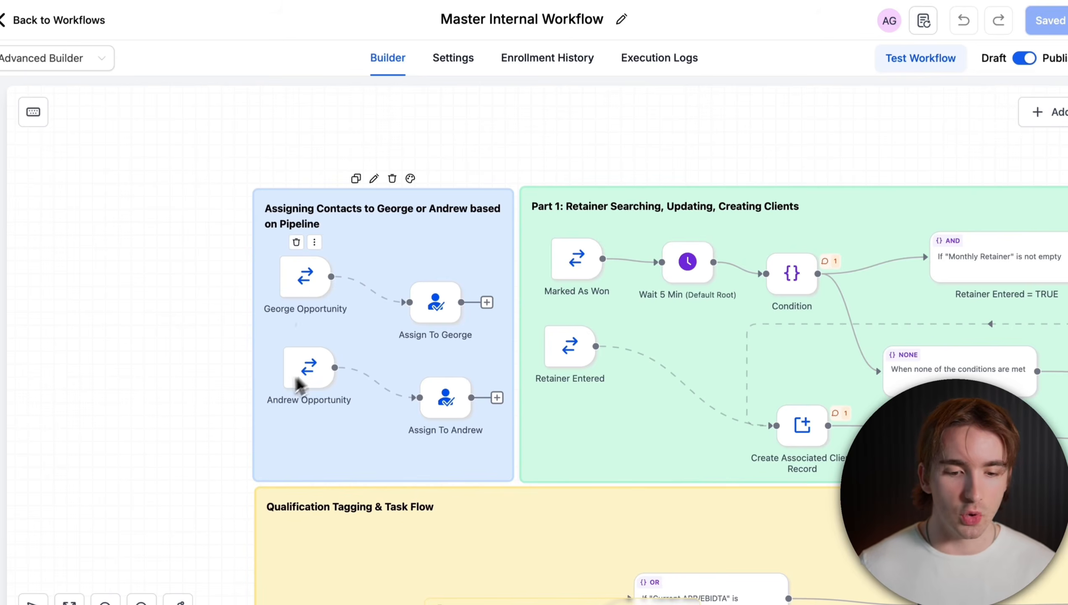
{"action": "mouse_move", "coordinate": [297, 383]}
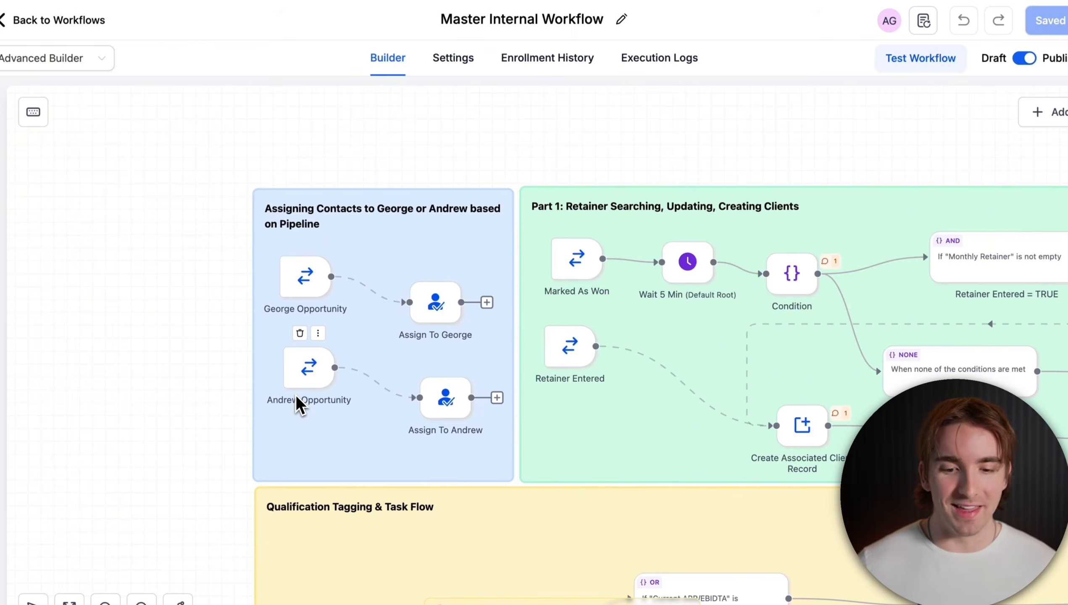
{"action": "mouse_move", "coordinate": [440, 409]}
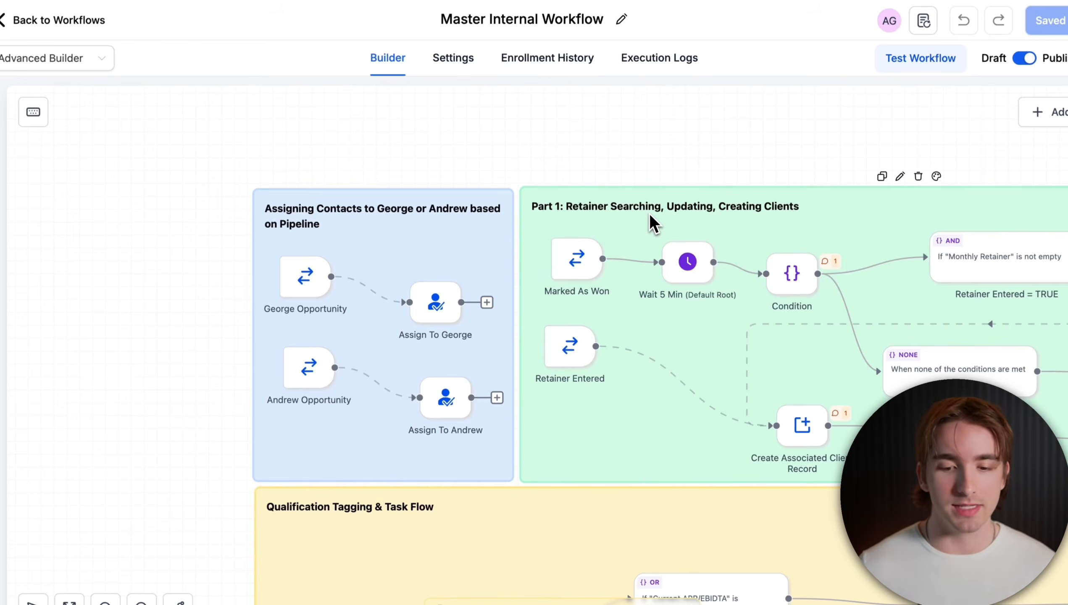
{"action": "scroll", "coordinate": [649, 213], "scroll_direction": "down", "scroll_amount": 5}
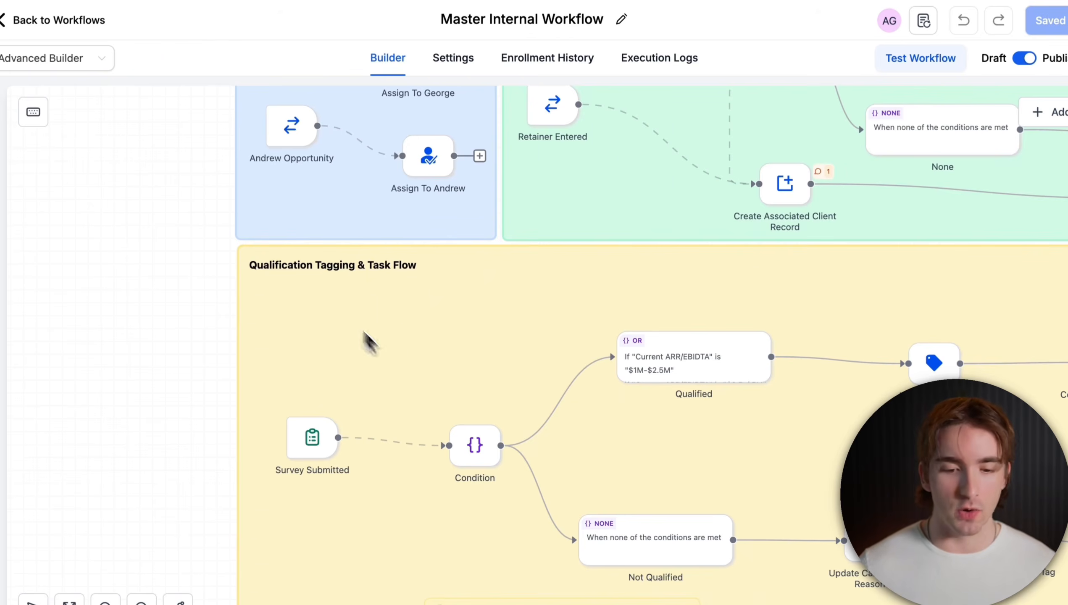
{"action": "scroll", "coordinate": [430, 398], "scroll_direction": "right", "scroll_amount": 10}
{"action": "scroll", "coordinate": [430, 397], "scroll_direction": "right", "scroll_amount": 1}
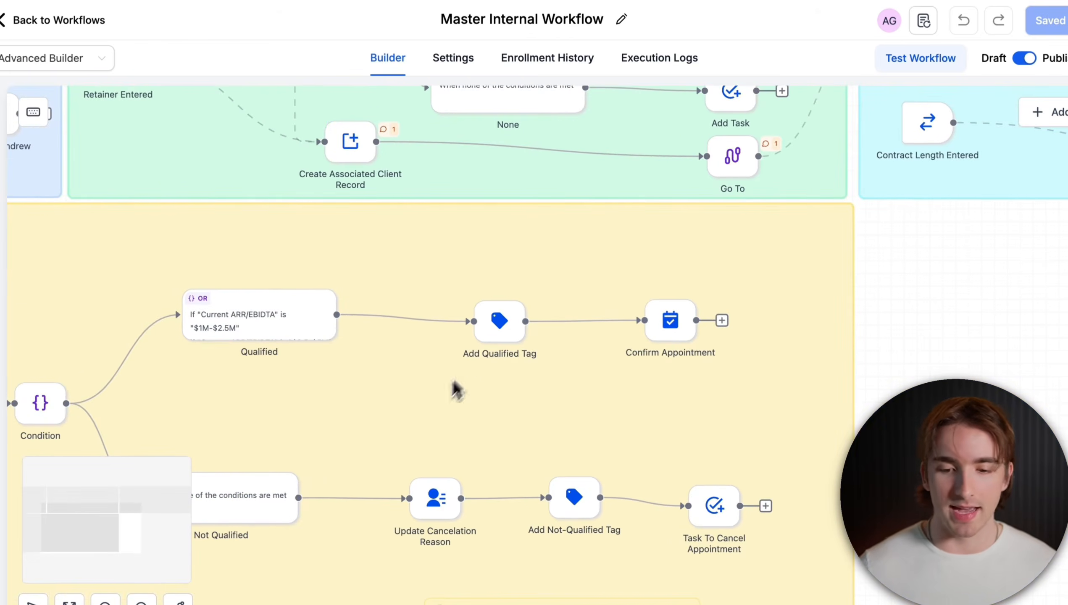
- Open and read the note attached to the Condition node in the Part 1 retainer section, and close it
{"action": "scroll", "coordinate": [585, 519], "scroll_direction": "up", "scroll_amount": 7}
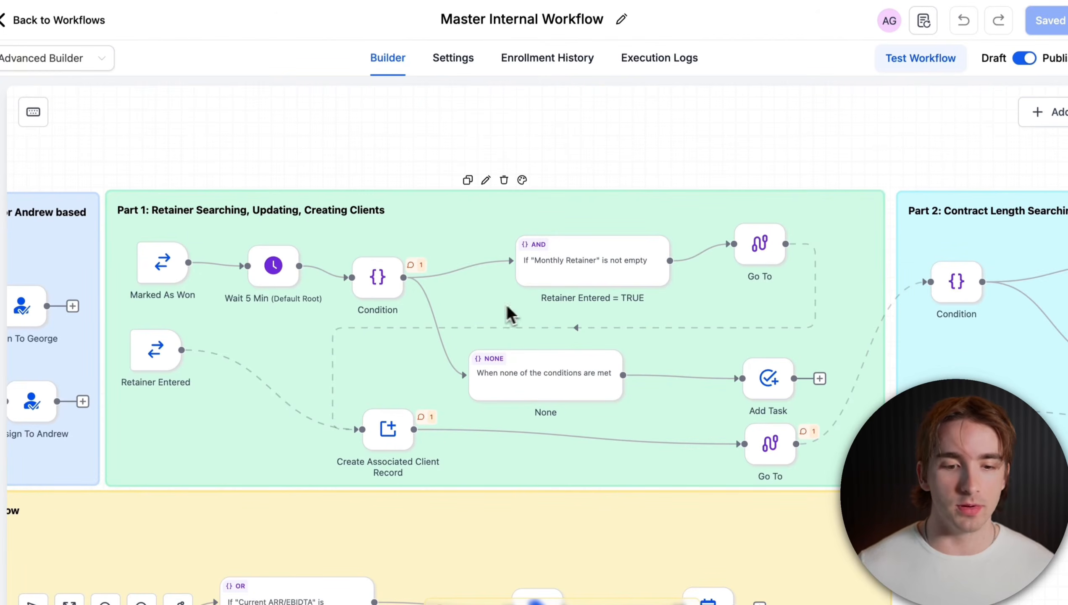
{"action": "mouse_move", "coordinate": [366, 280]}
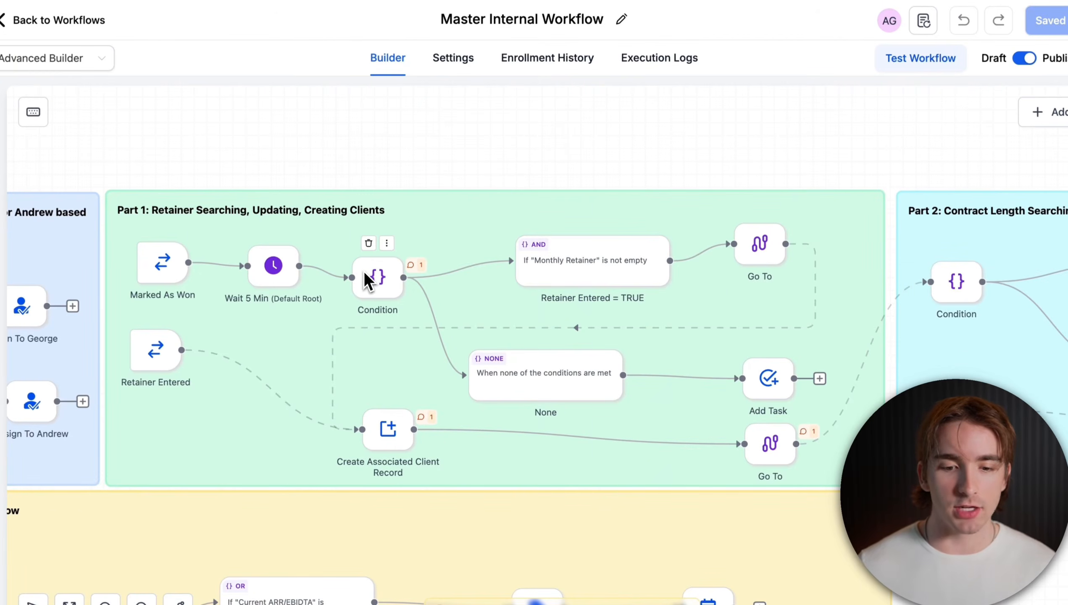
{"action": "left_click", "coordinate": [387, 244]}
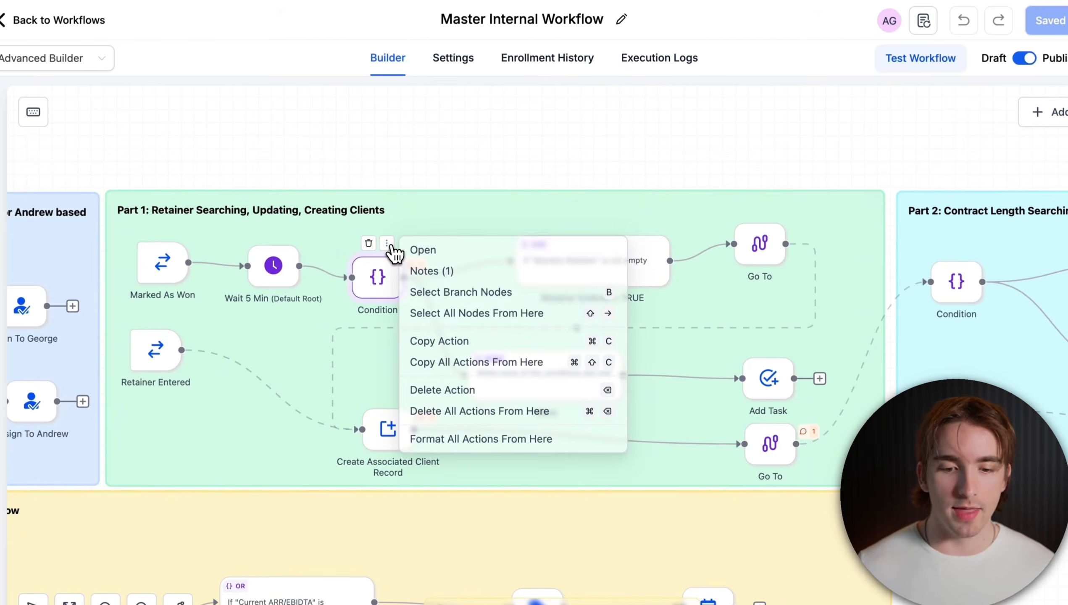
{"action": "left_click", "coordinate": [443, 280]}
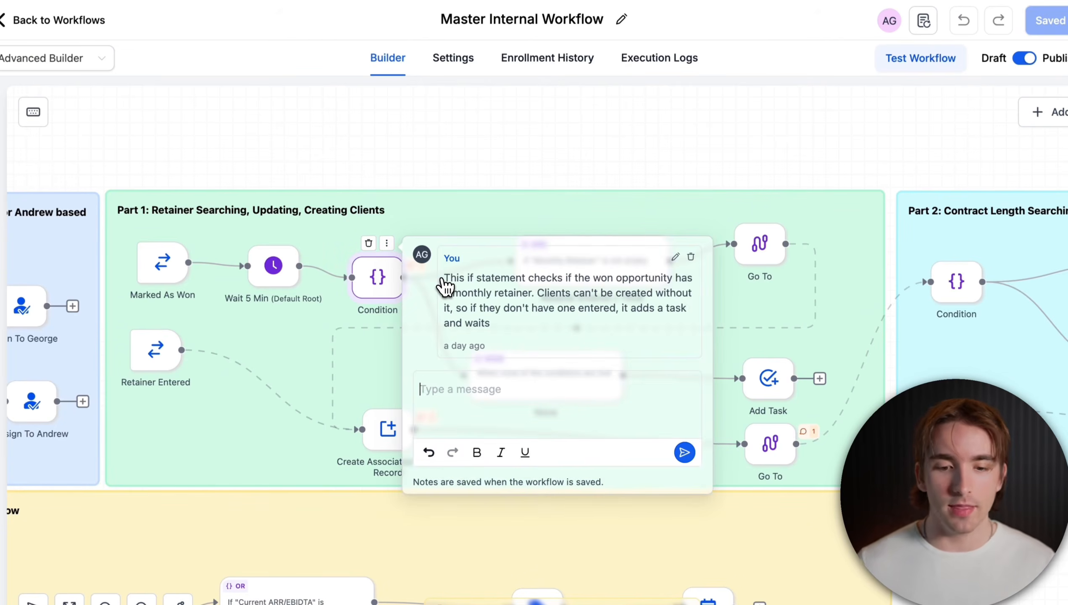
{"action": "triple_click", "coordinate": [476, 304]}
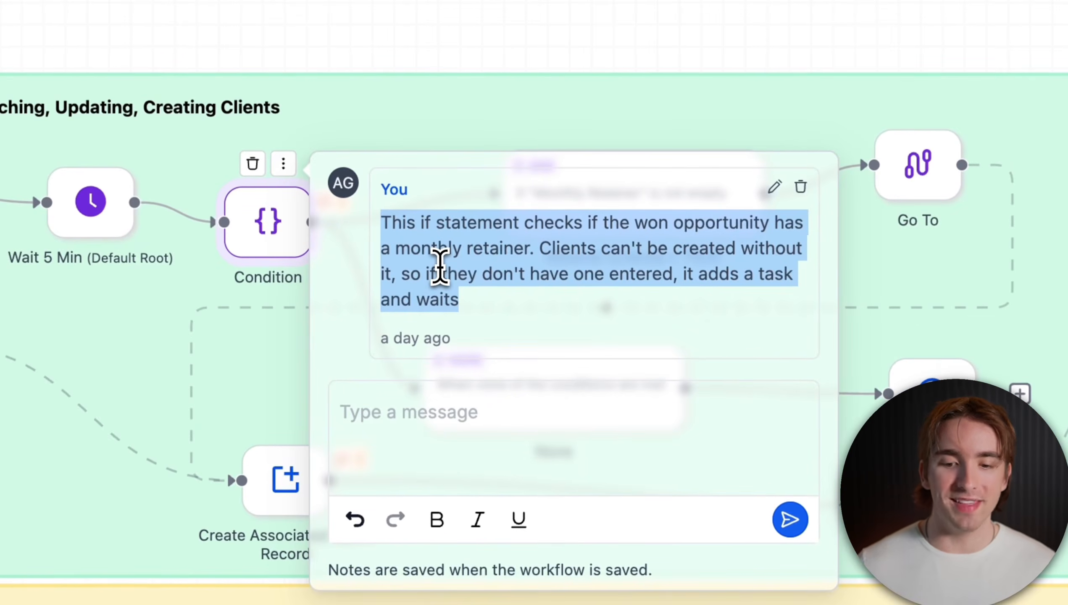
{"action": "left_click", "coordinate": [365, 5]}
- Open the Part 1 Condition node's settings, review its branch conditions, and close them
{"action": "left_click", "coordinate": [330, 252]}
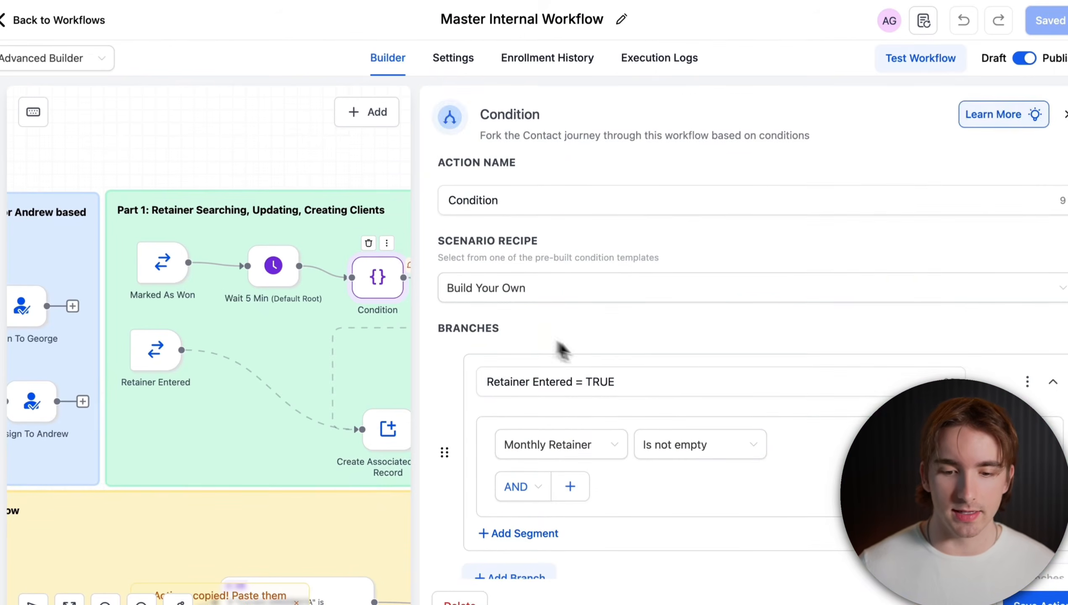
{"action": "scroll", "coordinate": [597, 355], "scroll_direction": "down", "scroll_amount": 5}
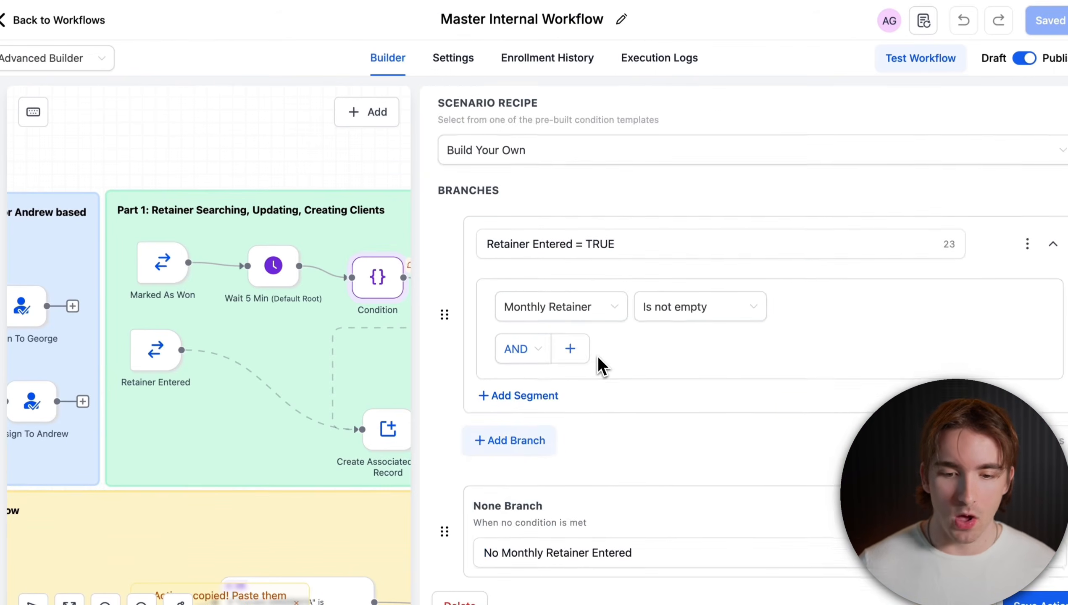
{"action": "scroll", "coordinate": [598, 356], "scroll_direction": "up", "scroll_amount": 5}
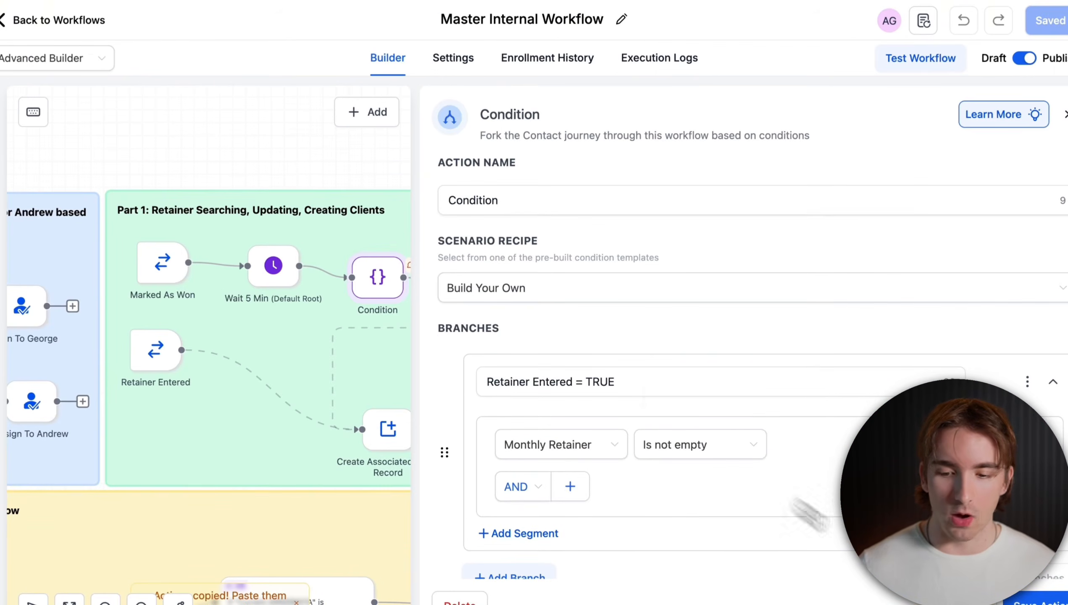
{"action": "left_click", "coordinate": [968, 601]}
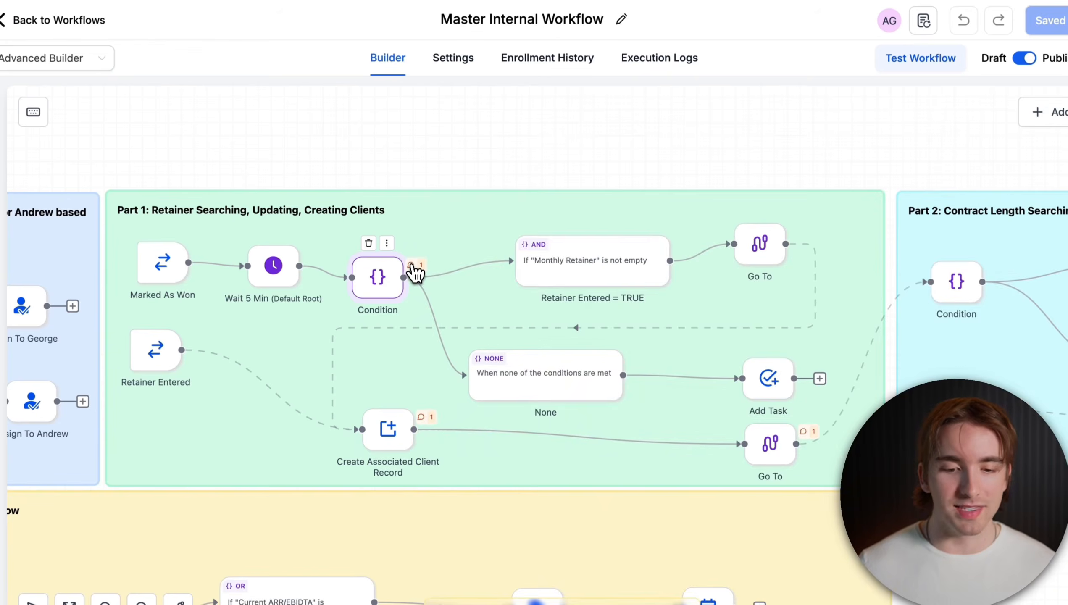
- Open and read the note attached to the Create Associated Client Record node, and close it
{"action": "left_click", "coordinate": [406, 395]}
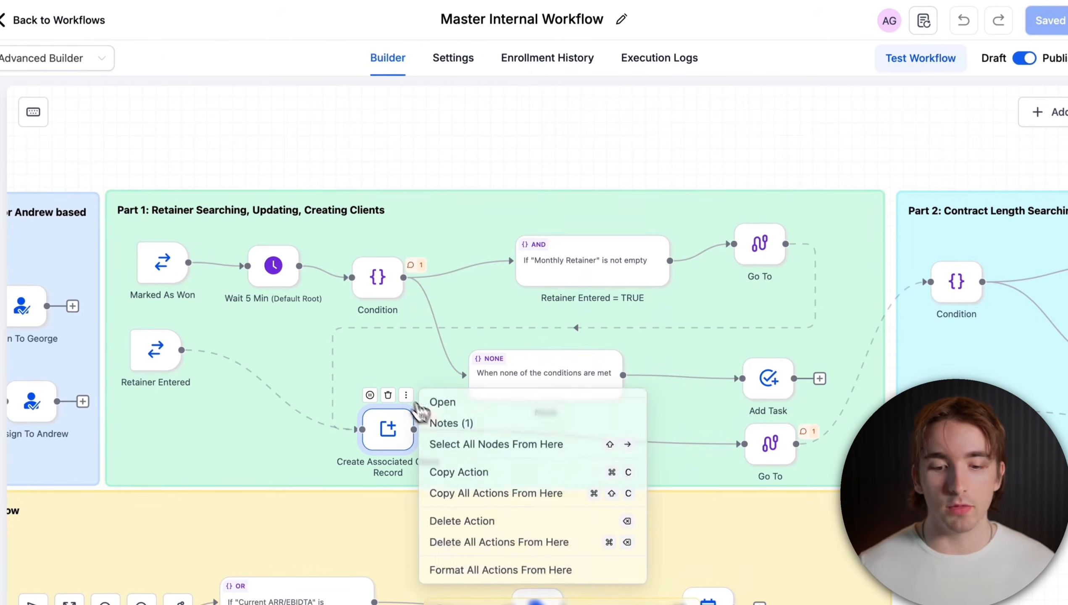
{"action": "left_click", "coordinate": [444, 424]}
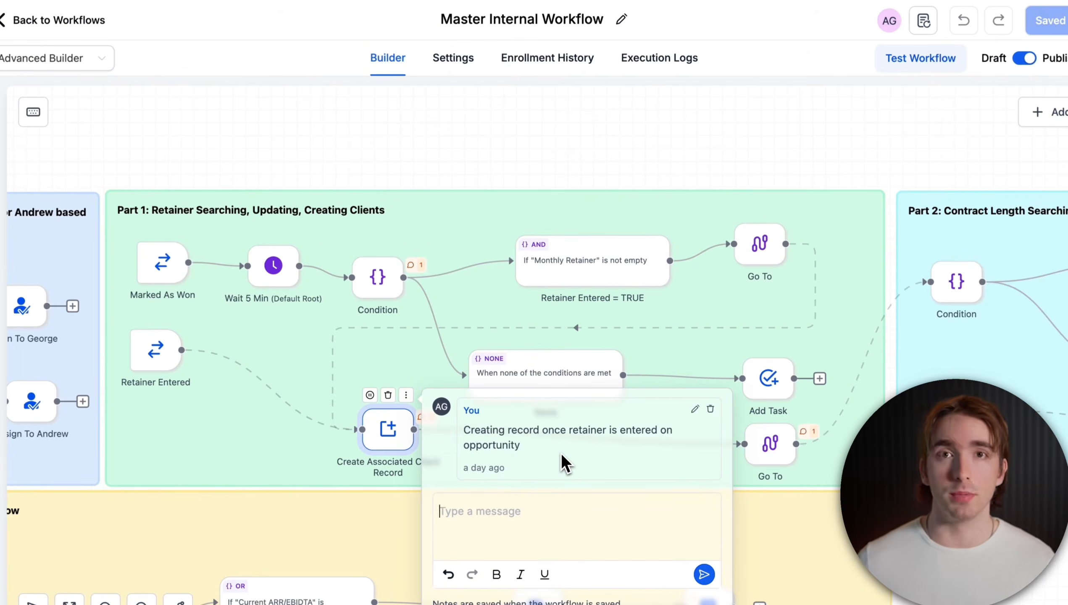
{"action": "left_click", "coordinate": [400, 350]}
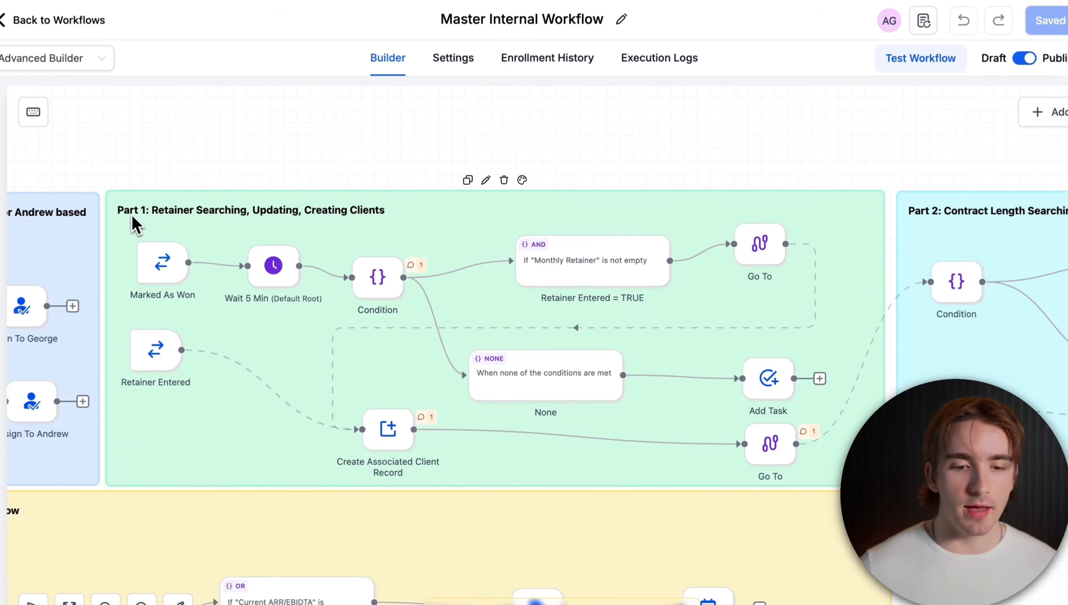
- Examine the link from the lower Go To node in Part 1 to the Condition node in Part 2
{"action": "scroll", "coordinate": [482, 314], "scroll_direction": "right", "scroll_amount": 10}
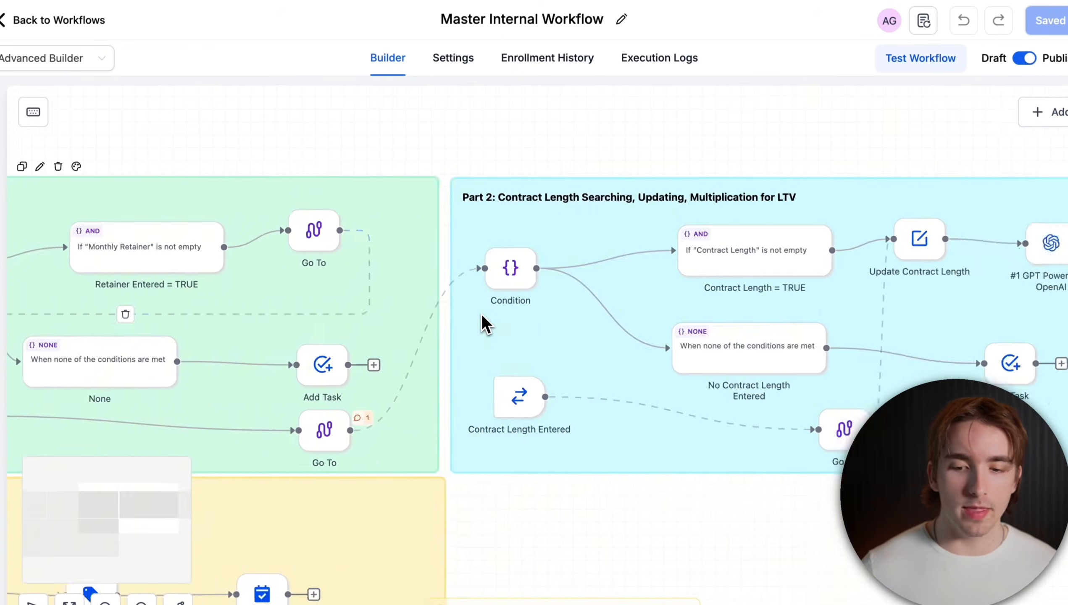
{"action": "left_click", "coordinate": [482, 314]}
{"action": "scroll", "coordinate": [238, 410], "scroll_direction": "up", "scroll_amount": 5}
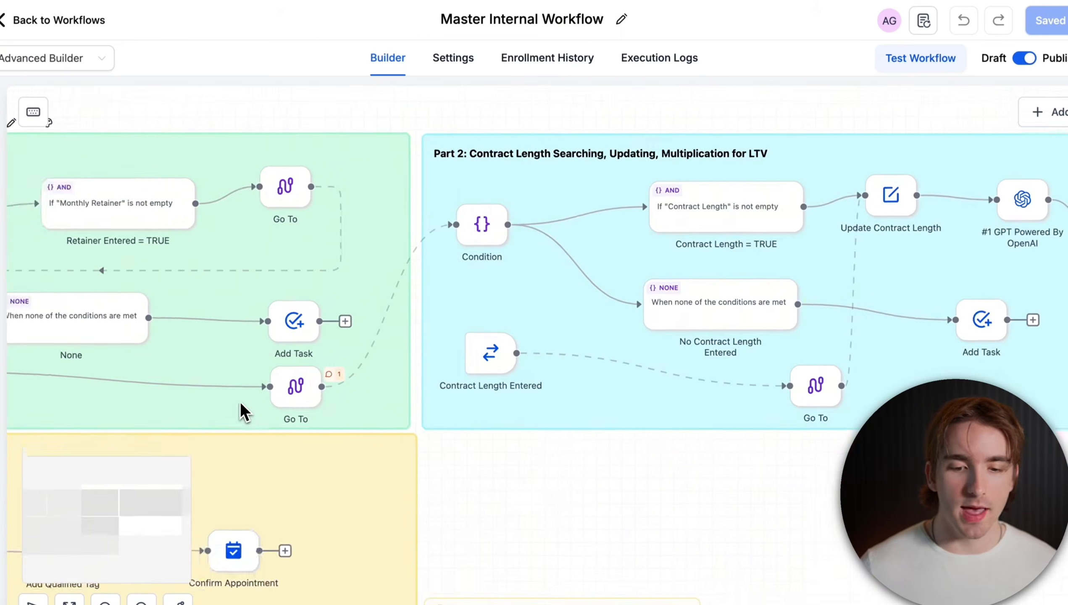
{"action": "scroll", "coordinate": [240, 402], "scroll_direction": "up", "scroll_amount": 3}
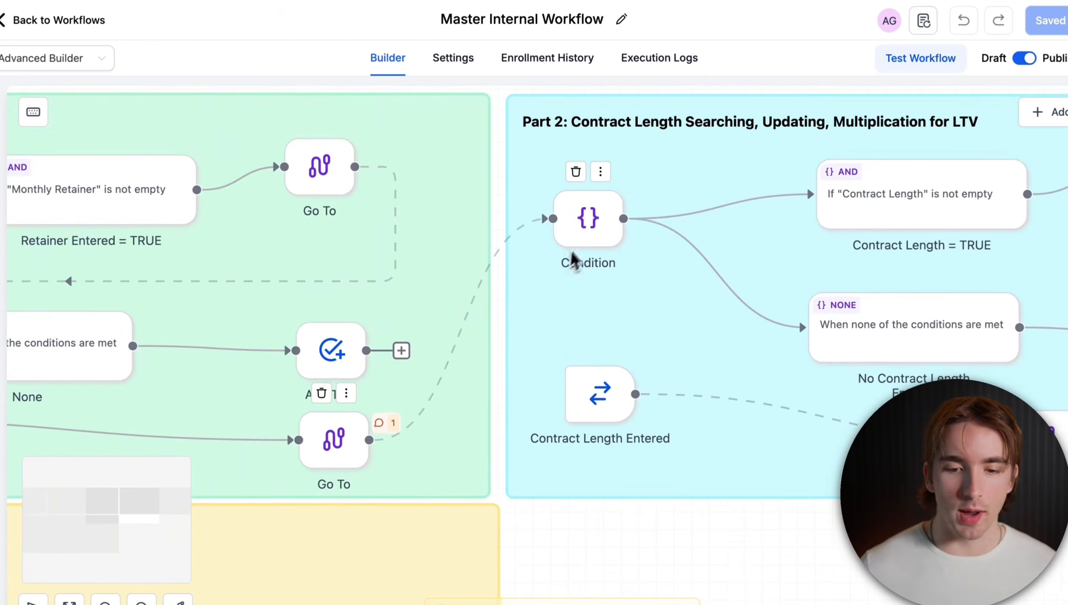
{"action": "scroll", "coordinate": [367, 375], "scroll_direction": "down", "scroll_amount": 5}
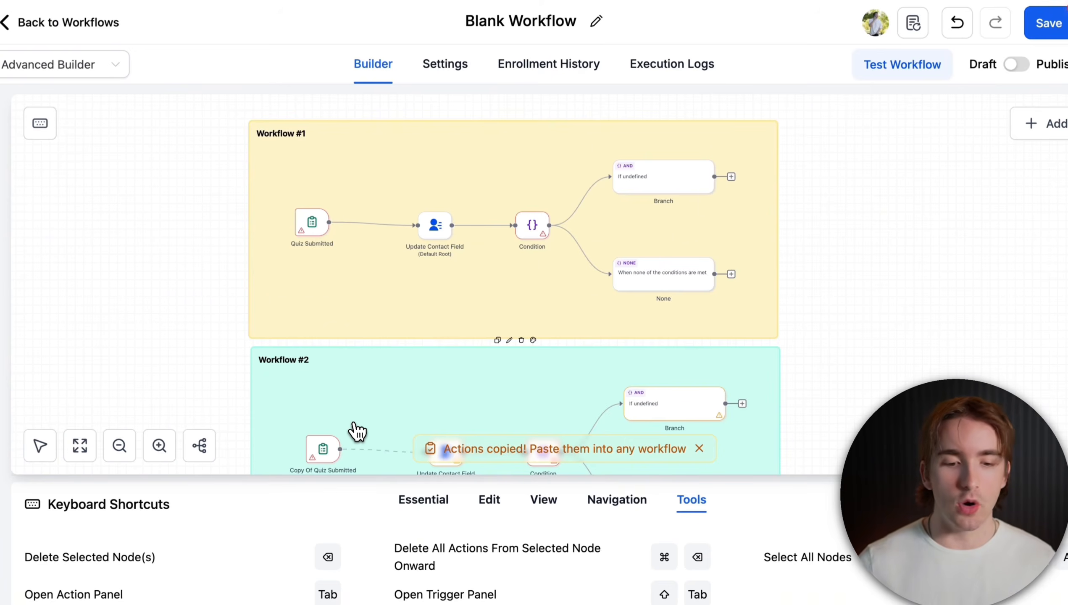
- Review the Essential and Edit keyboard shortcuts, then open the Actions picker and close it without adding anything
{"action": "left_click", "coordinate": [424, 501]}
{"action": "left_click", "coordinate": [484, 505]}
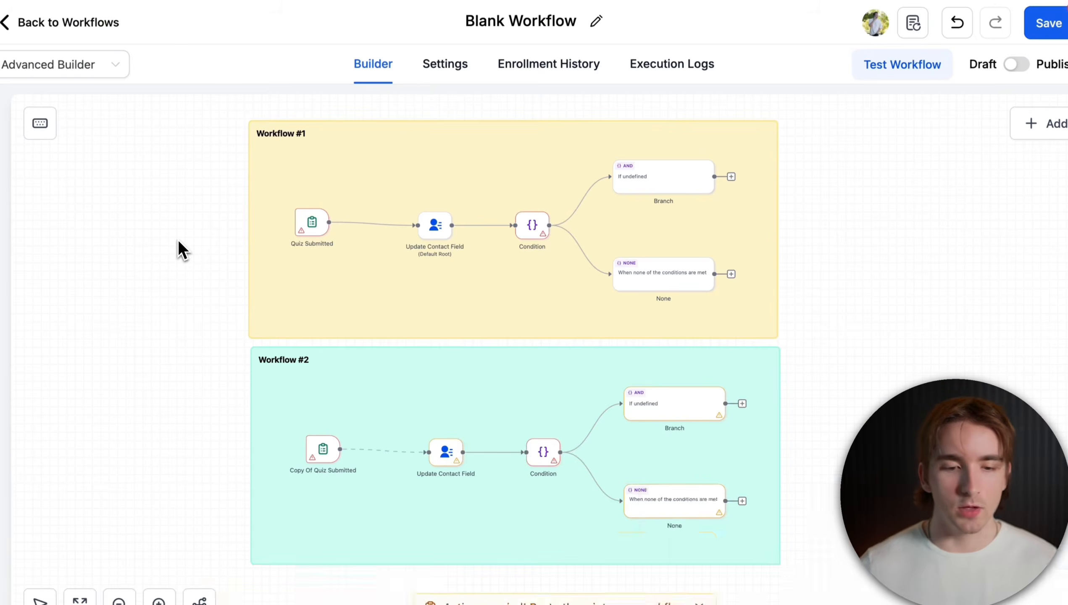
{"action": "key", "text": "a"}
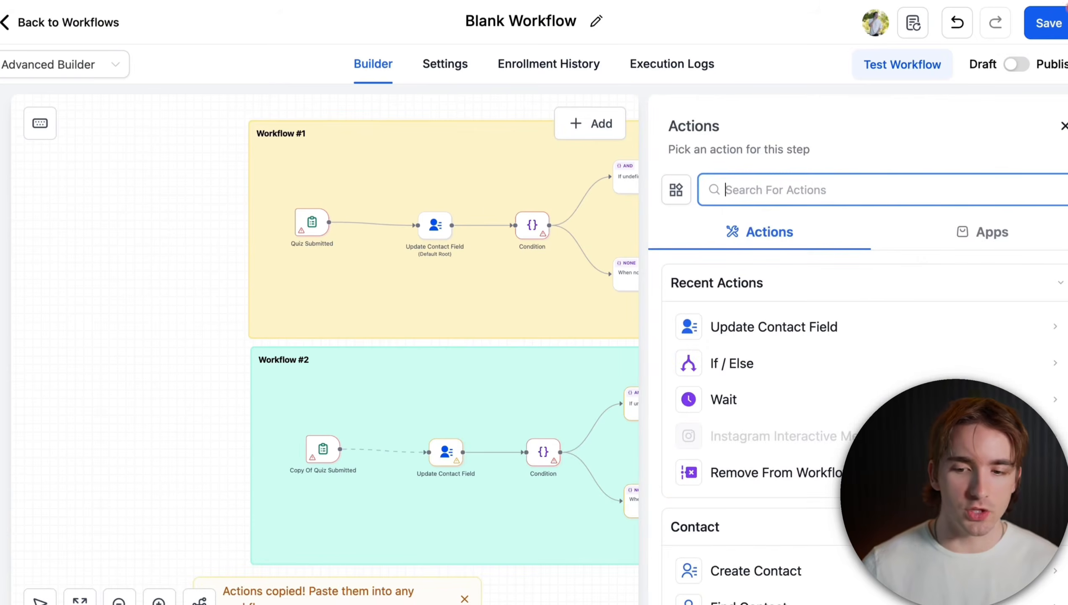
{"action": "left_click", "coordinate": [1065, 126]}
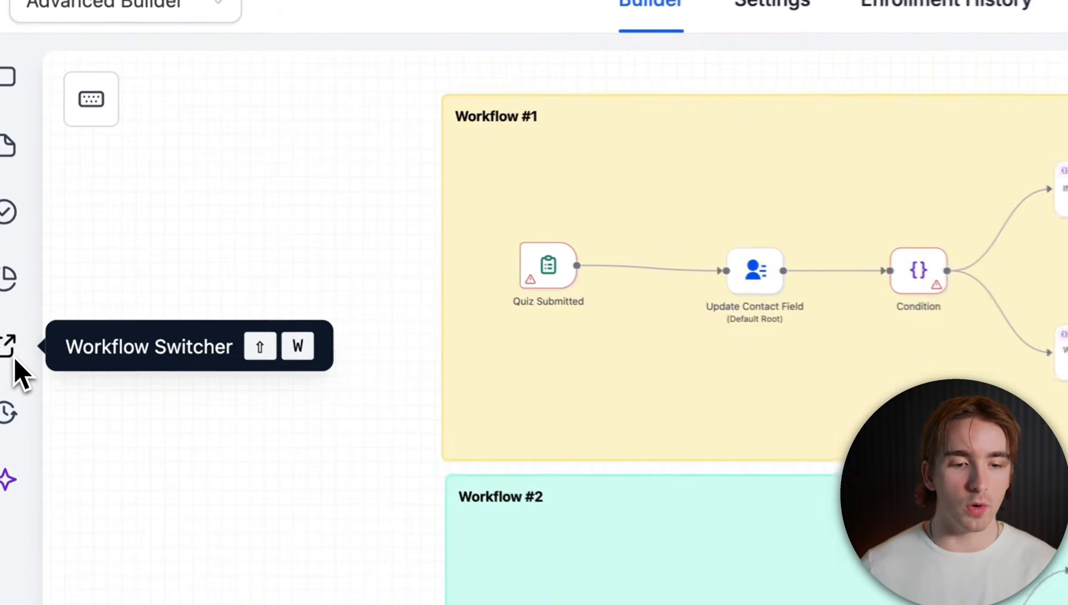
- Open the EE 2: Opened workflow through the workflow switcher and change it to the Advanced Builder
{"action": "left_click", "coordinate": [1, 271]}
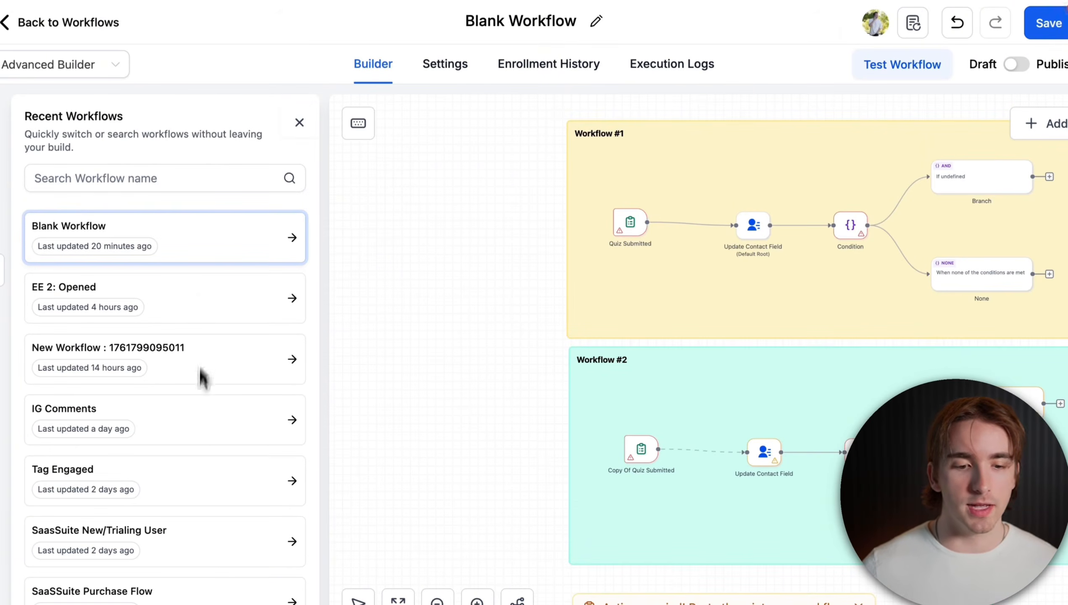
{"action": "left_click", "coordinate": [199, 301]}
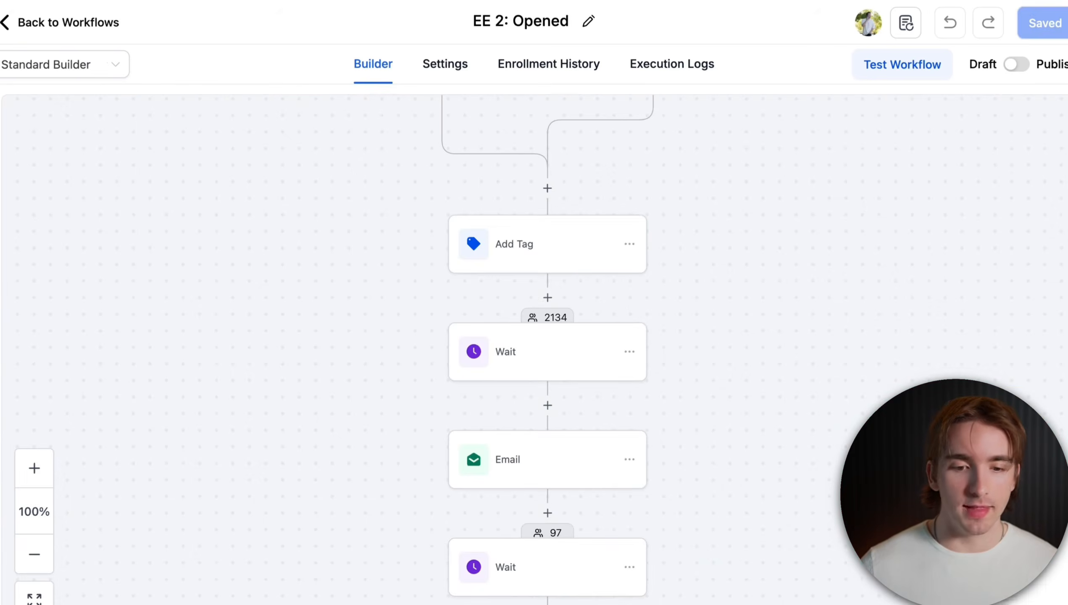
{"action": "left_click", "coordinate": [103, 67]}
{"action": "left_click", "coordinate": [84, 130]}
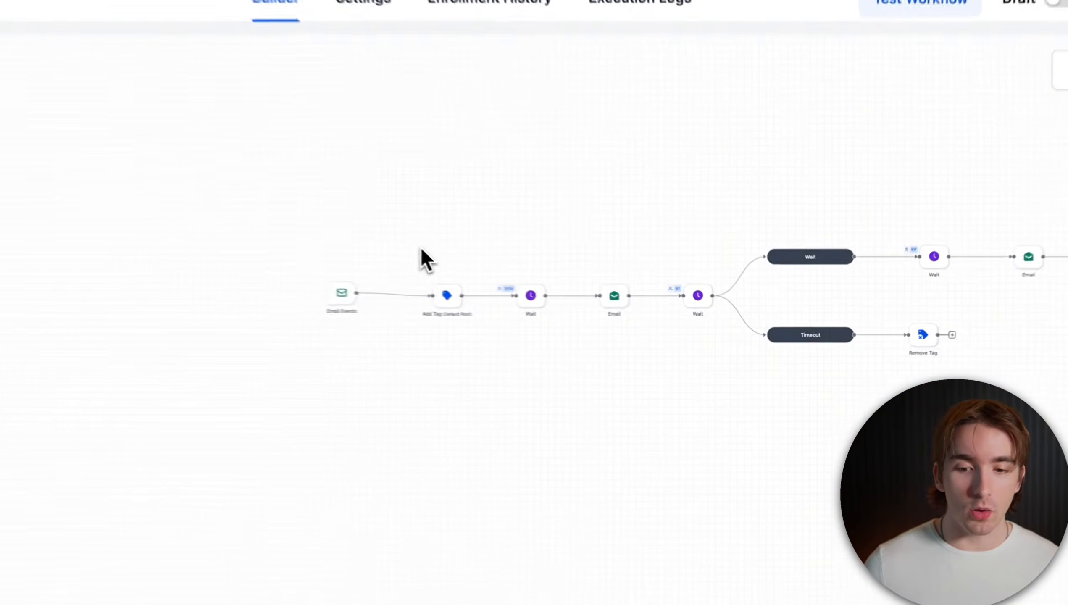
- Select the EE 2: Opened nodes from the Email Events trigger through the first branches and copy them
{"action": "scroll", "coordinate": [407, 243], "scroll_direction": "right", "scroll_amount": 3}
{"action": "scroll", "coordinate": [920, 416], "scroll_direction": "down", "scroll_amount": 4}
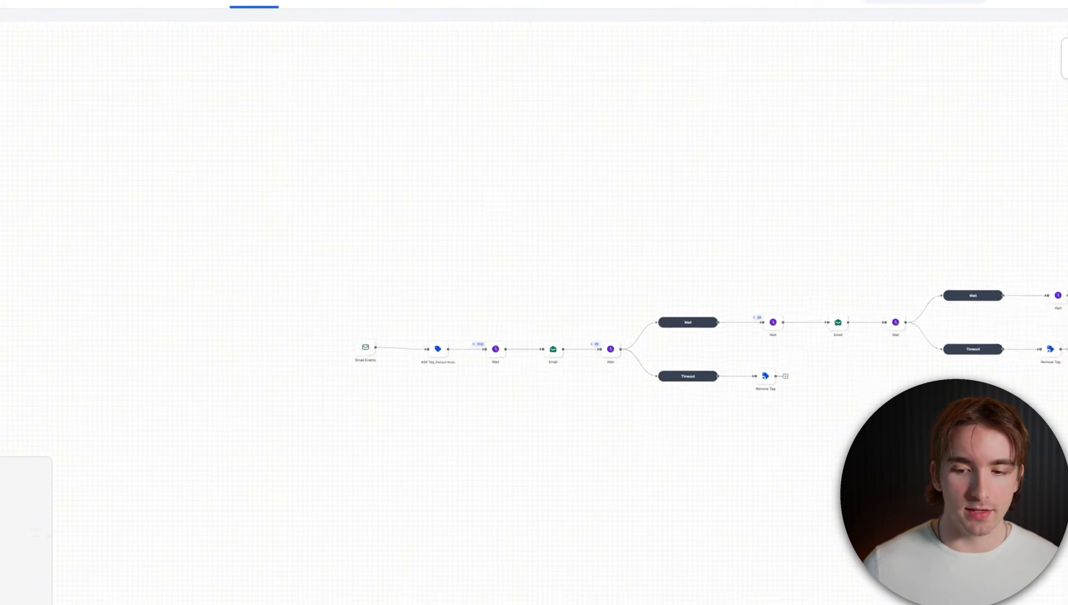
{"action": "scroll", "coordinate": [920, 415], "scroll_direction": "right", "scroll_amount": 2}
{"action": "scroll", "coordinate": [902, 424], "scroll_direction": "right", "scroll_amount": 4}
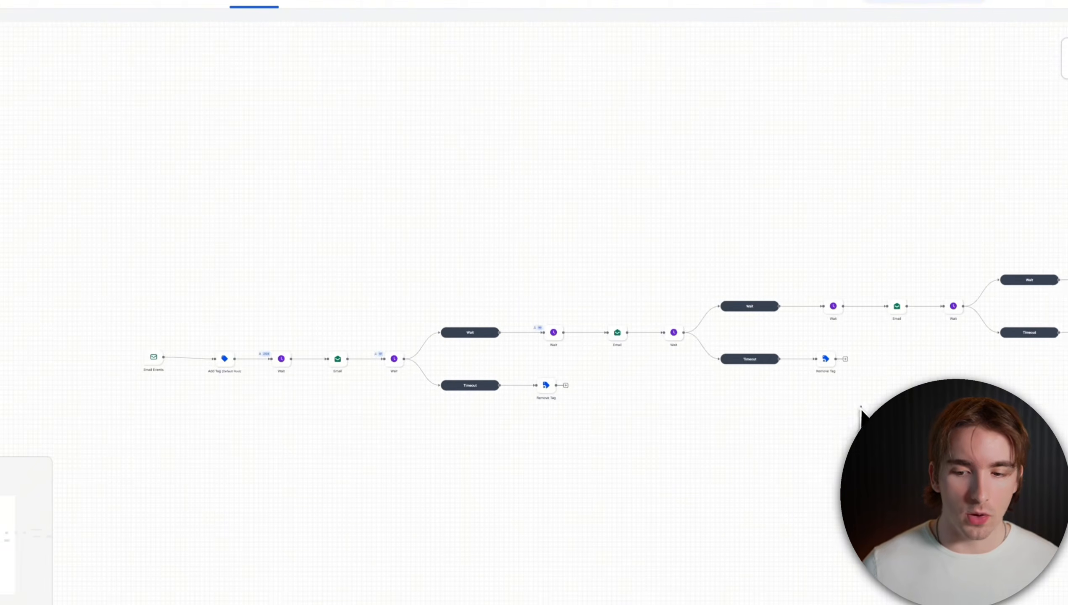
{"action": "left_click_drag", "start_coordinate": [861, 405], "coordinate": [202, 335]}
{"action": "left_click_drag", "start_coordinate": [253, 363], "coordinate": [248, 346]}
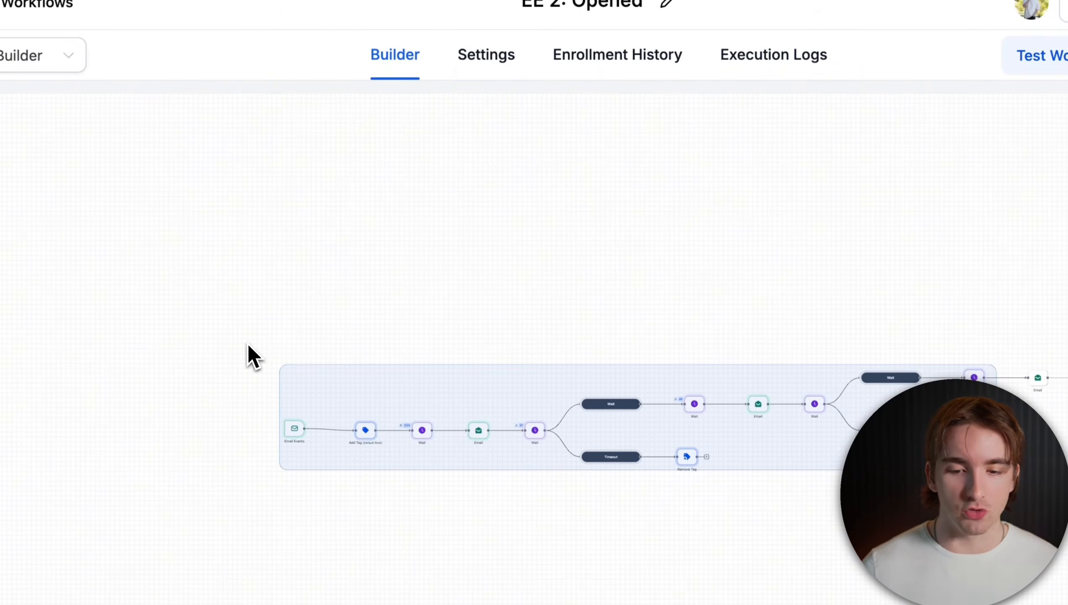
{"action": "key", "text": "ctrl+c"}
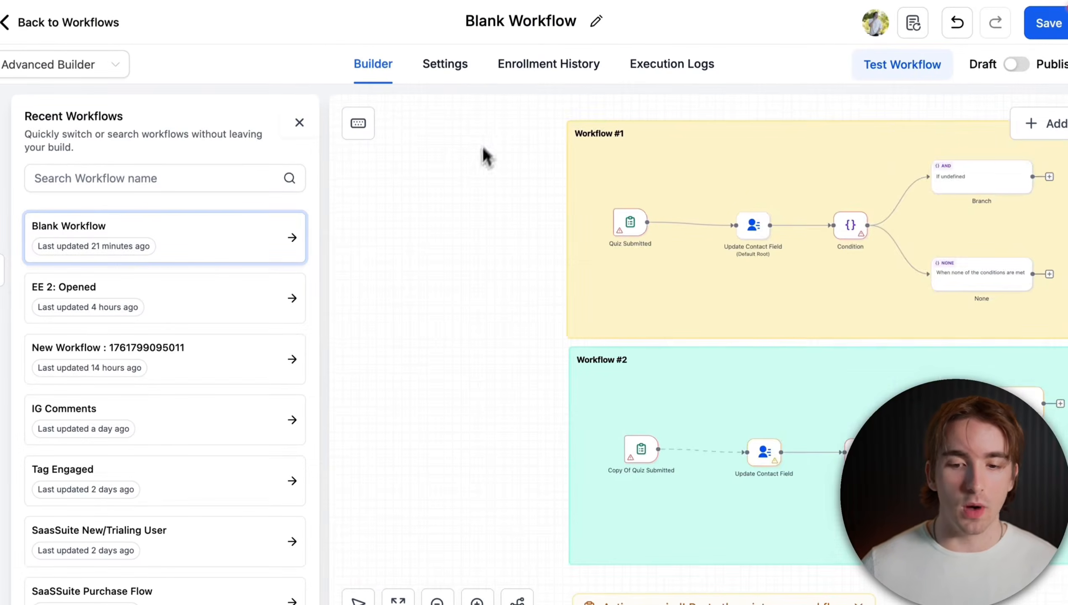
- Paste the copied nodes into Blank Workflow and place them directly below the Workflow #2 sticky note
{"action": "scroll", "coordinate": [471, 166], "scroll_direction": "down", "scroll_amount": 3}
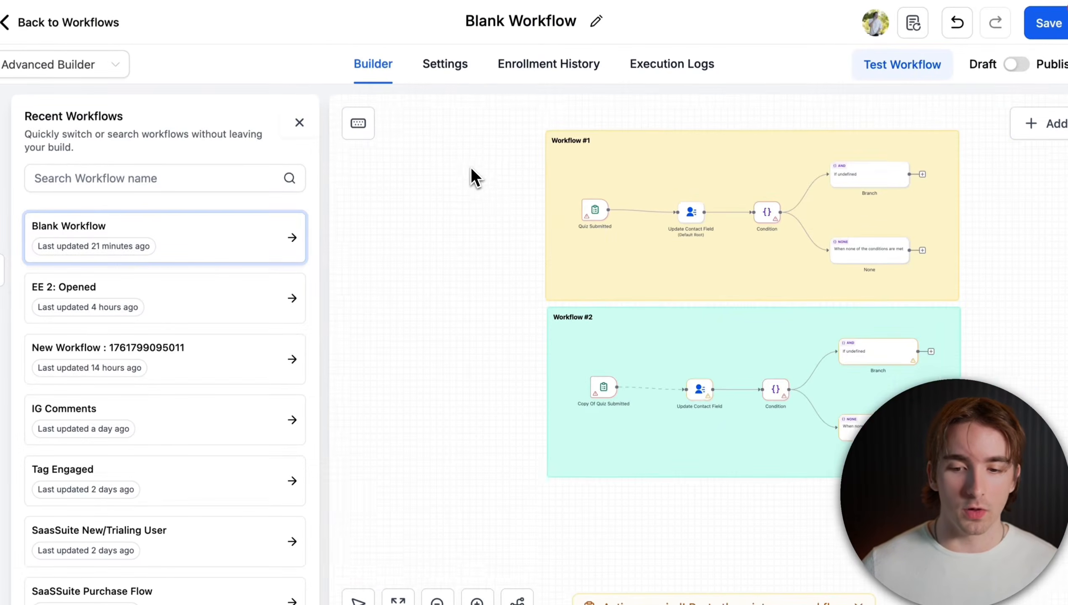
{"action": "scroll", "coordinate": [471, 167], "scroll_direction": "right", "scroll_amount": 5}
{"action": "scroll", "coordinate": [470, 167], "scroll_direction": "down", "scroll_amount": 1}
{"action": "left_click", "coordinate": [300, 123]}
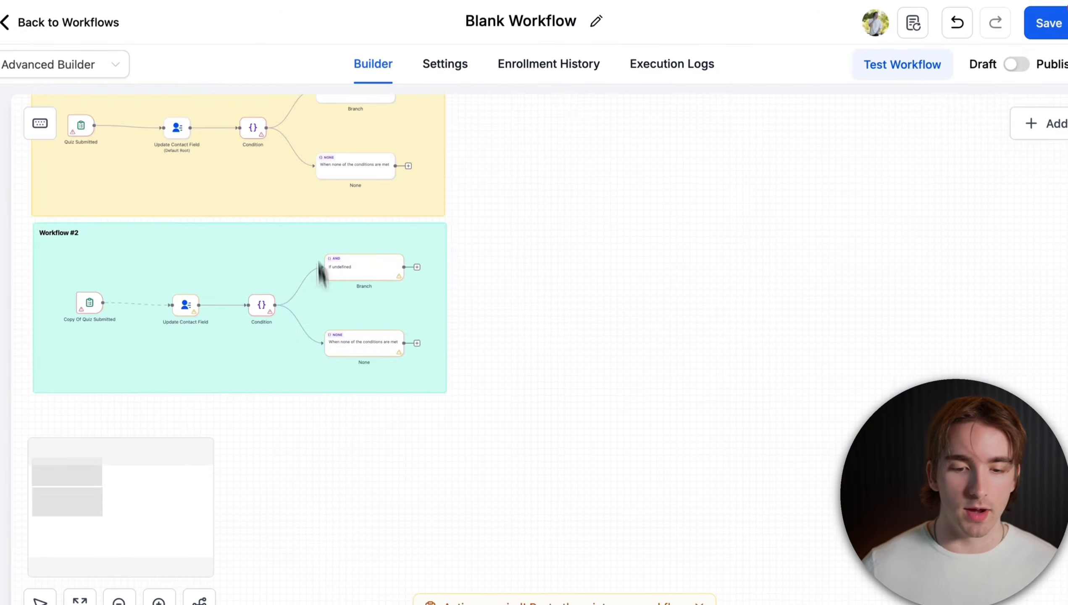
{"action": "scroll", "coordinate": [322, 277], "scroll_direction": "down", "scroll_amount": 2}
{"action": "scroll", "coordinate": [322, 278], "scroll_direction": "left", "scroll_amount": 3}
{"action": "key", "text": "ctrl+v"}
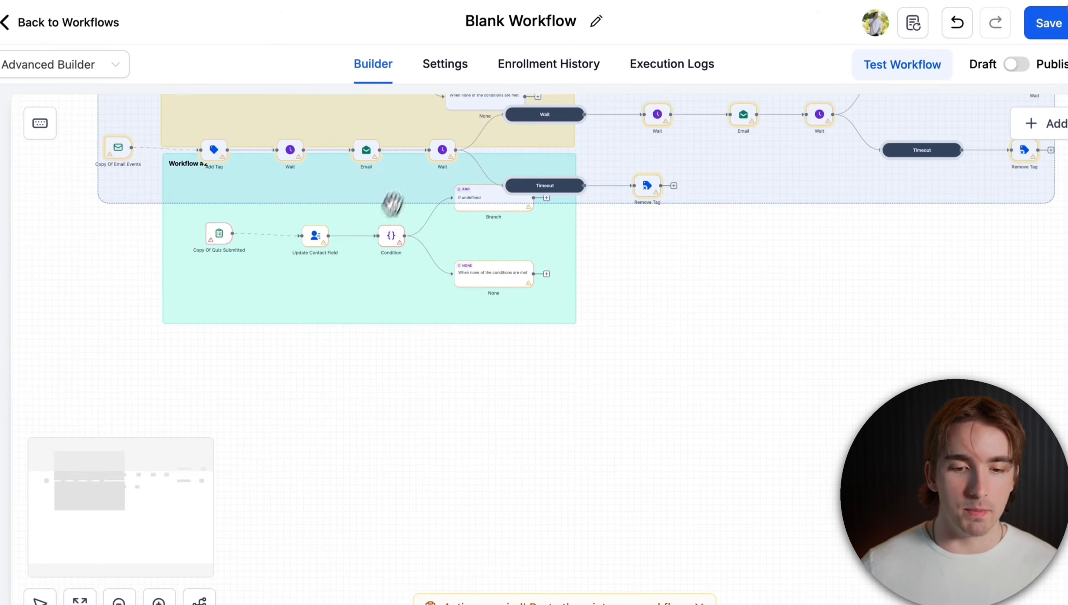
{"action": "left_click_drag", "start_coordinate": [409, 172], "coordinate": [478, 435]}
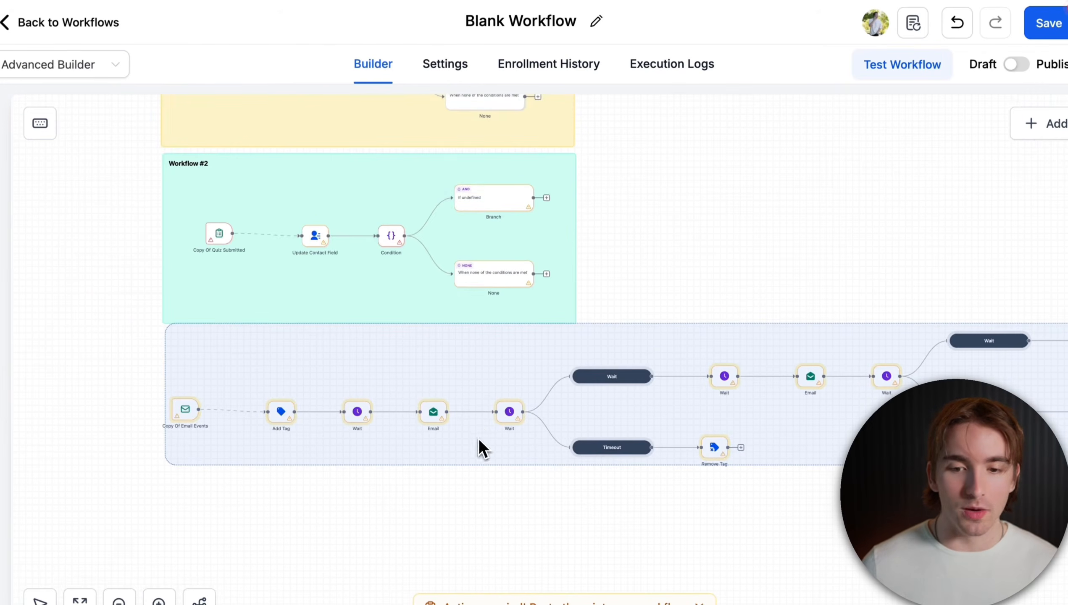
{"action": "scroll", "coordinate": [479, 438], "scroll_direction": "down", "scroll_amount": 3}
{"action": "mouse_move", "coordinate": [474, 360]}
{"action": "left_mouse_down"}
{"action": "mouse_move", "coordinate": [472, 377]}
{"action": "mouse_move", "coordinate": [470, 363]}
{"action": "left_mouse_up"}
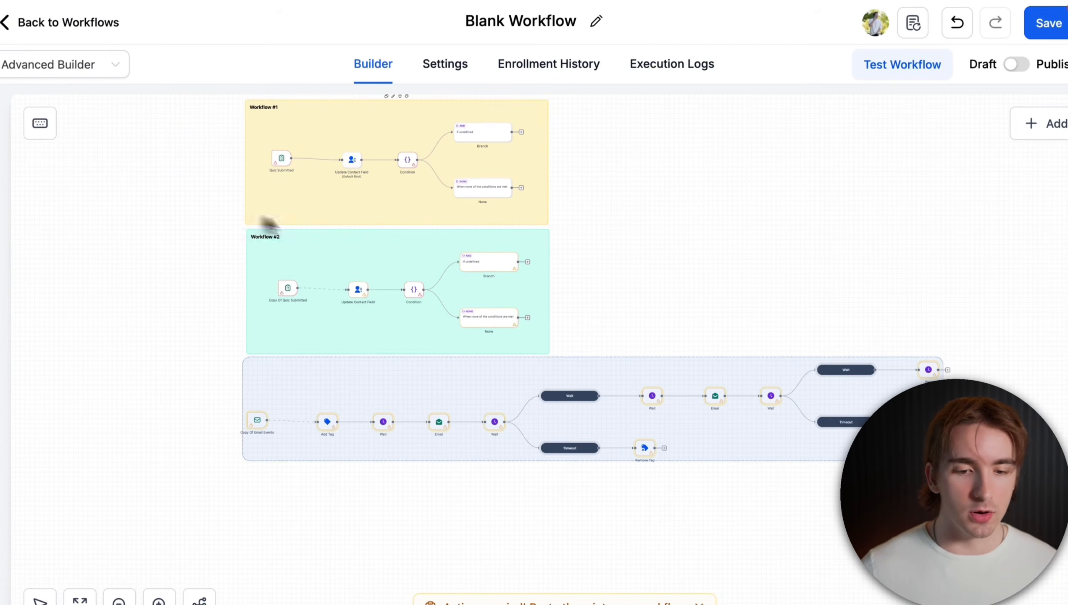
- Duplicate the Workflow #2 sticky note below the original and widen it to cover the pasted email nodes
{"action": "left_click", "coordinate": [386, 225]}
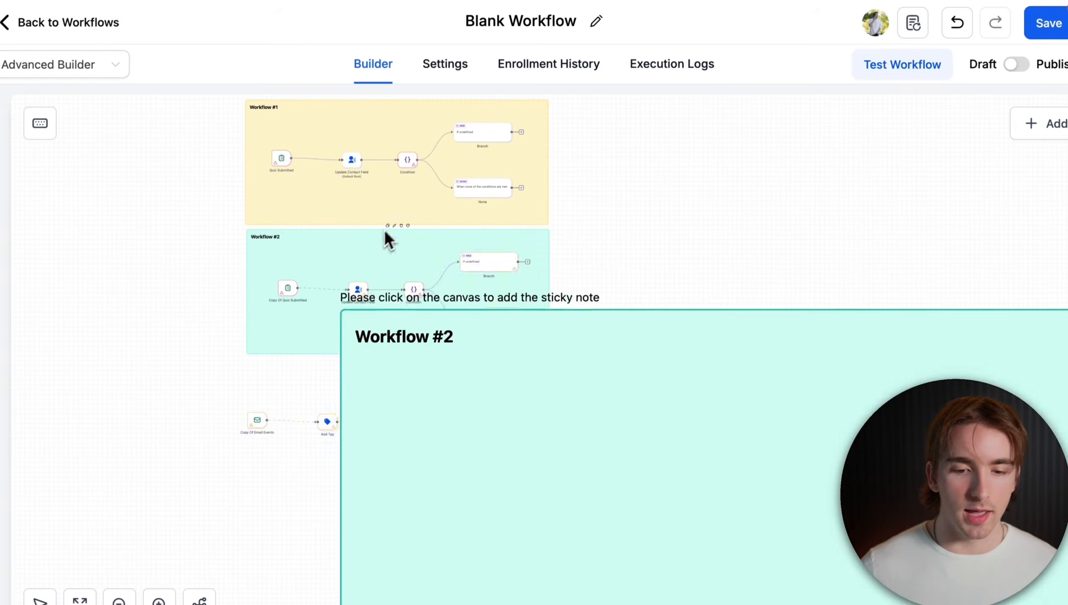
{"action": "left_click", "coordinate": [242, 363]}
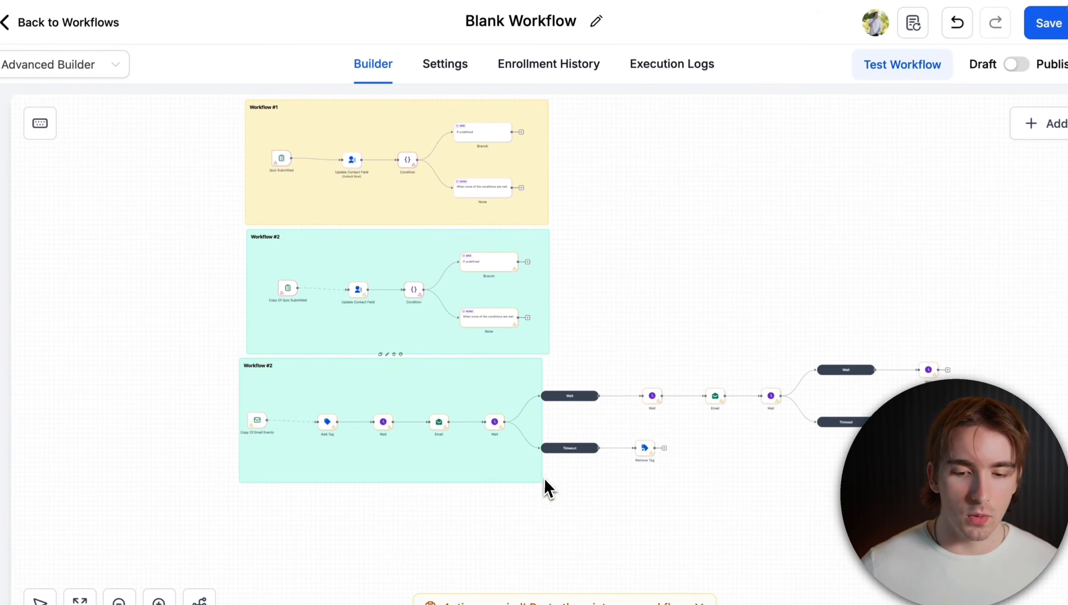
{"action": "left_click_drag", "start_coordinate": [544, 481], "coordinate": [1010, 482]}
- Colour the duplicated note grey and move the Copy Of Email Events trigger inside its edge
{"action": "left_click", "coordinate": [635, 355]}
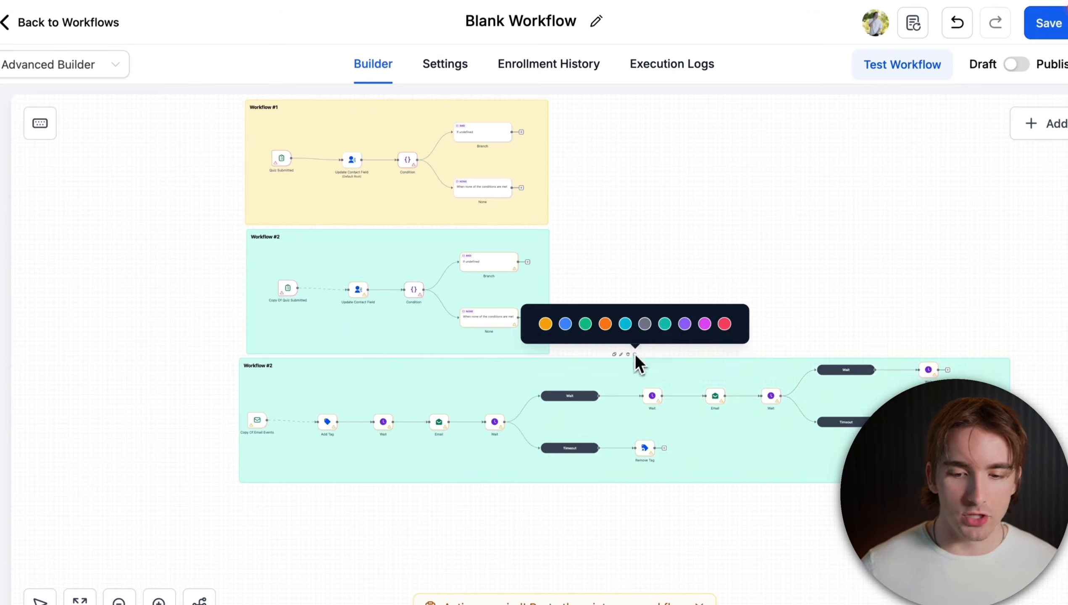
{"action": "left_click", "coordinate": [645, 325]}
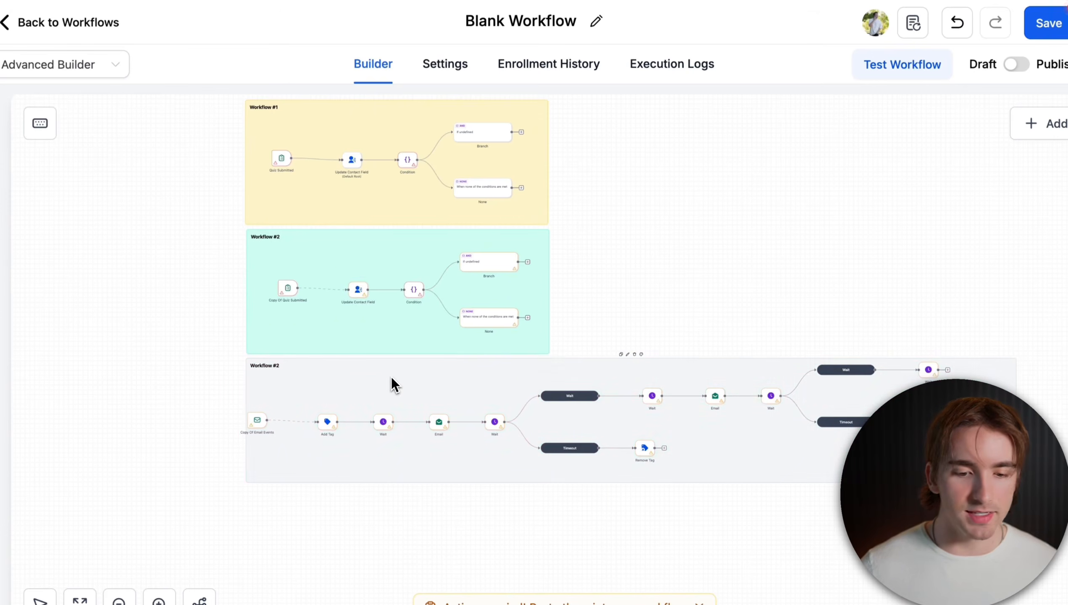
{"action": "scroll", "coordinate": [494, 461], "scroll_direction": "left", "scroll_amount": 3}
{"action": "scroll", "coordinate": [494, 460], "scroll_direction": "down", "scroll_amount": 2}
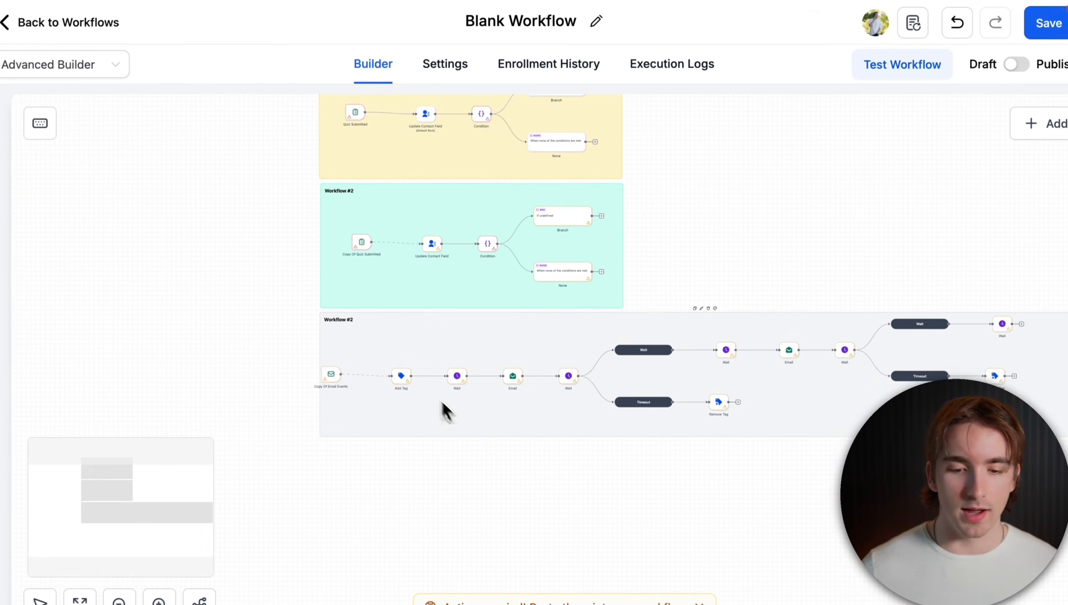
{"action": "left_click_drag", "start_coordinate": [331, 376], "coordinate": [353, 377]}
{"action": "scroll", "coordinate": [425, 382], "scroll_direction": "up", "scroll_amount": 5}
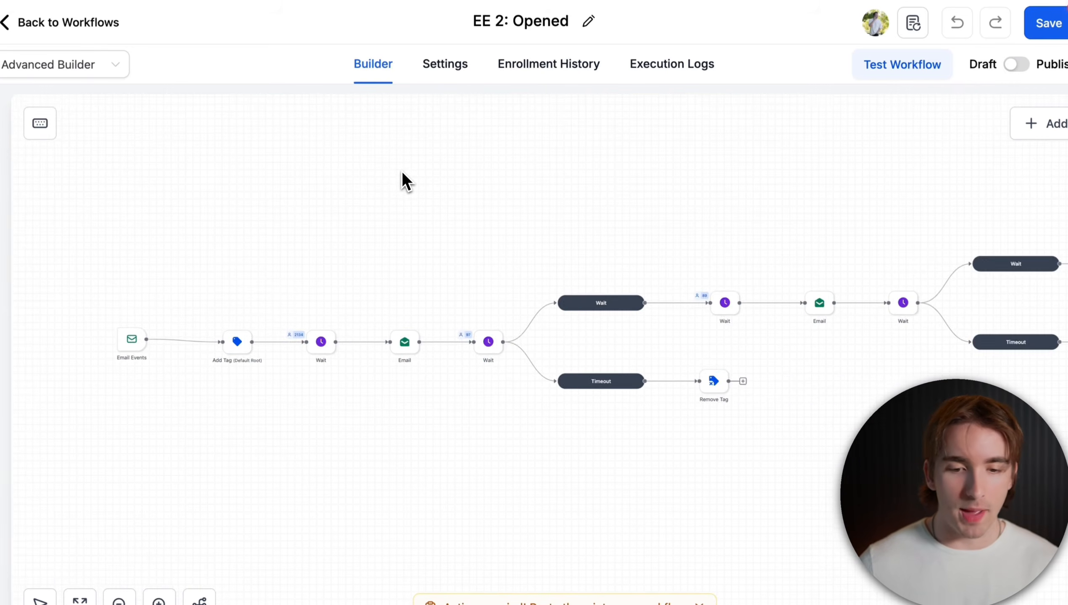
- Turn on Stats View in the EE 2: Opened workflow and examine the first Email node's statistics
{"action": "scroll", "coordinate": [402, 171], "scroll_direction": "left", "scroll_amount": 3}
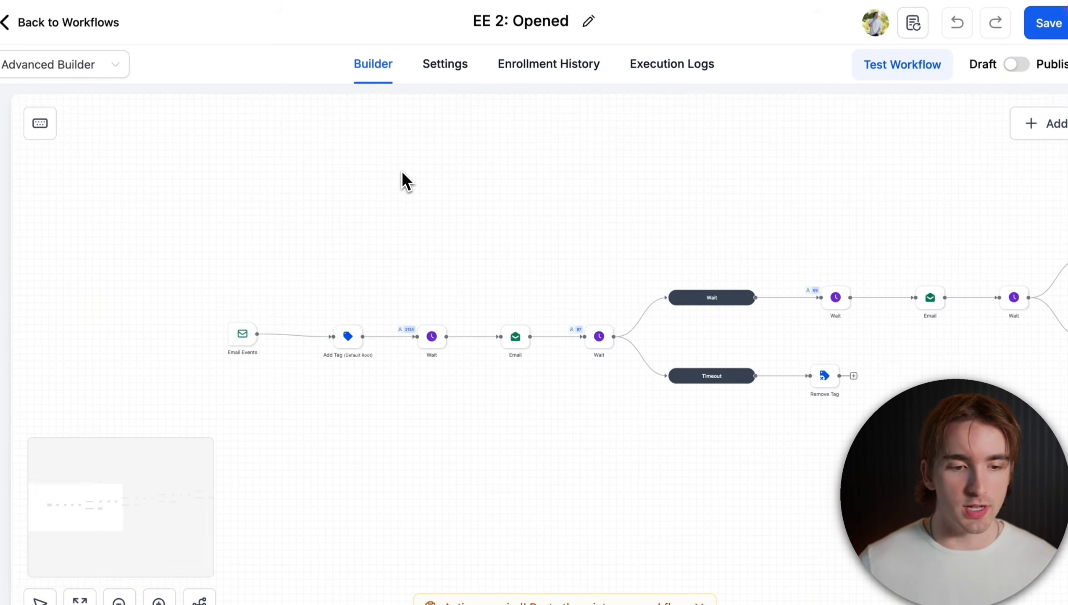
{"action": "left_click", "coordinate": [4, 236]}
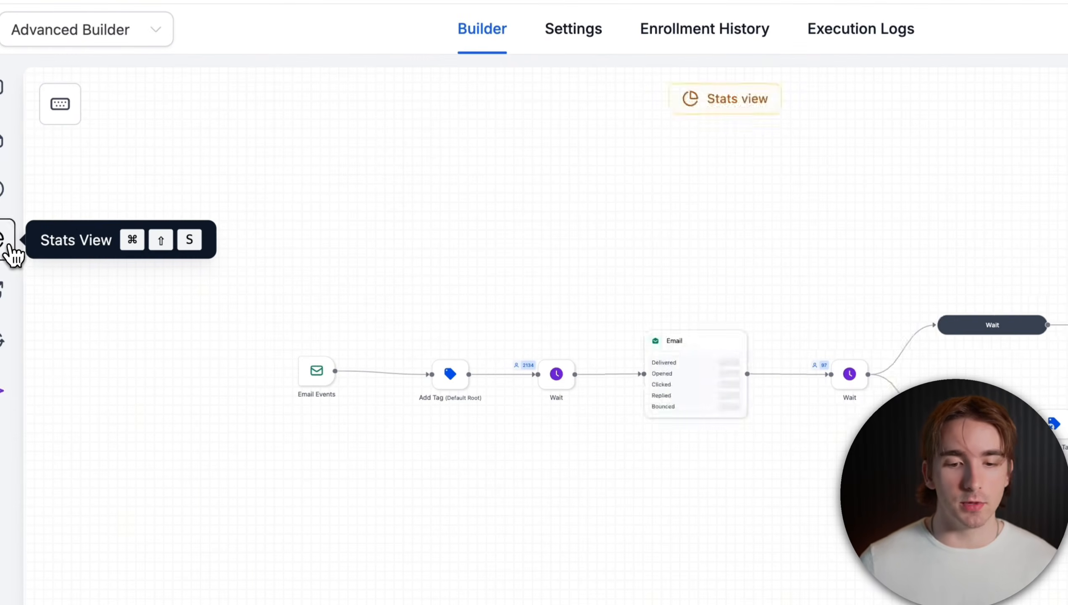
{"action": "scroll", "coordinate": [651, 306], "scroll_direction": "up", "scroll_amount": 5}
{"action": "scroll", "coordinate": [650, 307], "scroll_direction": "right", "scroll_amount": 3}
{"action": "scroll", "coordinate": [650, 307], "scroll_direction": "down", "scroll_amount": 2}
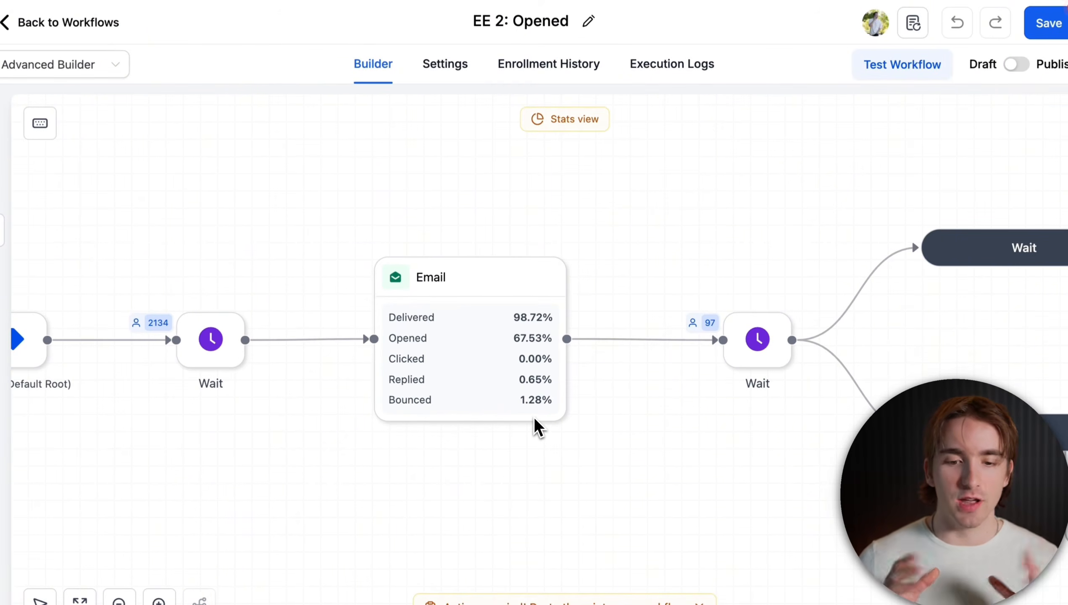
- Toggle Stats View off and back on, and examine the statistics of the Email node on the upper Wait branch
{"action": "left_click", "coordinate": [2, 231]}
{"action": "left_click", "coordinate": [1, 231]}
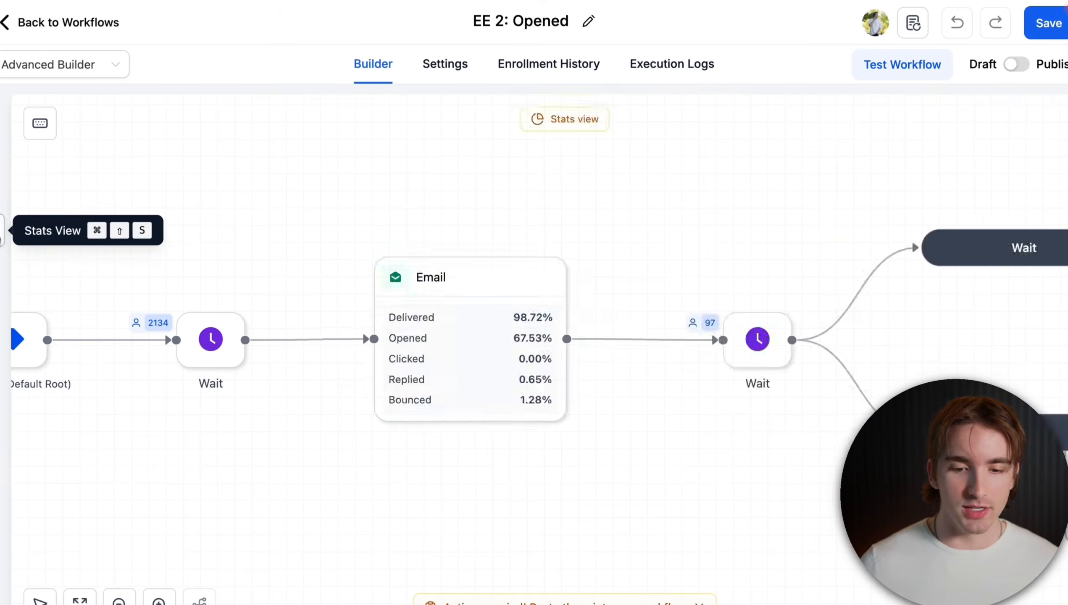
{"action": "left_click", "coordinate": [1, 231]}
{"action": "left_click", "coordinate": [2, 231]}
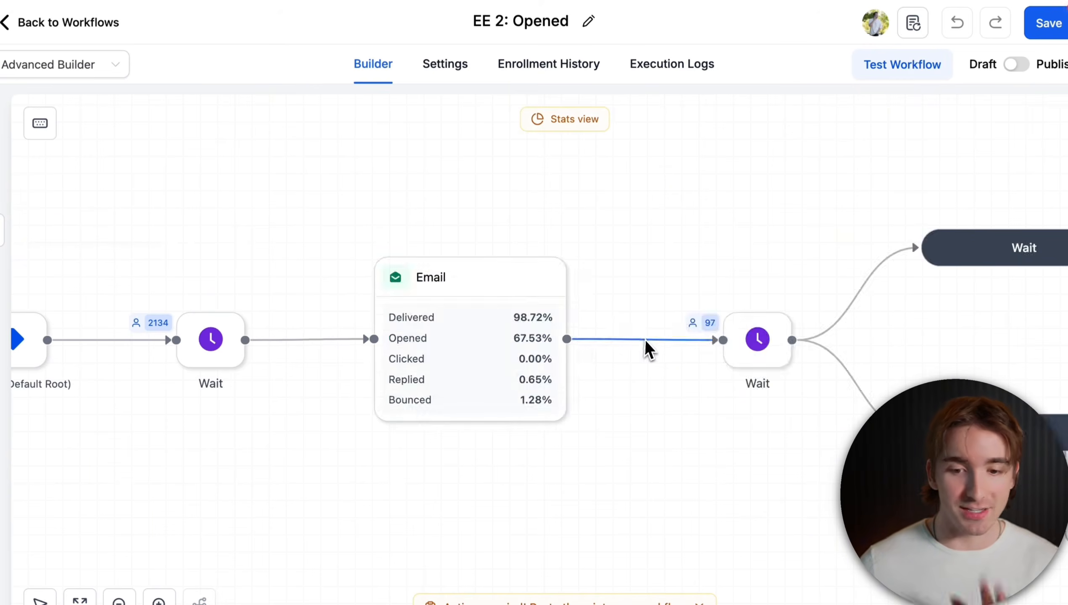
{"action": "scroll", "coordinate": [646, 339], "scroll_direction": "down", "scroll_amount": 5}
{"action": "scroll", "coordinate": [645, 339], "scroll_direction": "right", "scroll_amount": 5}
{"action": "scroll", "coordinate": [645, 339], "scroll_direction": "up", "scroll_amount": 5}
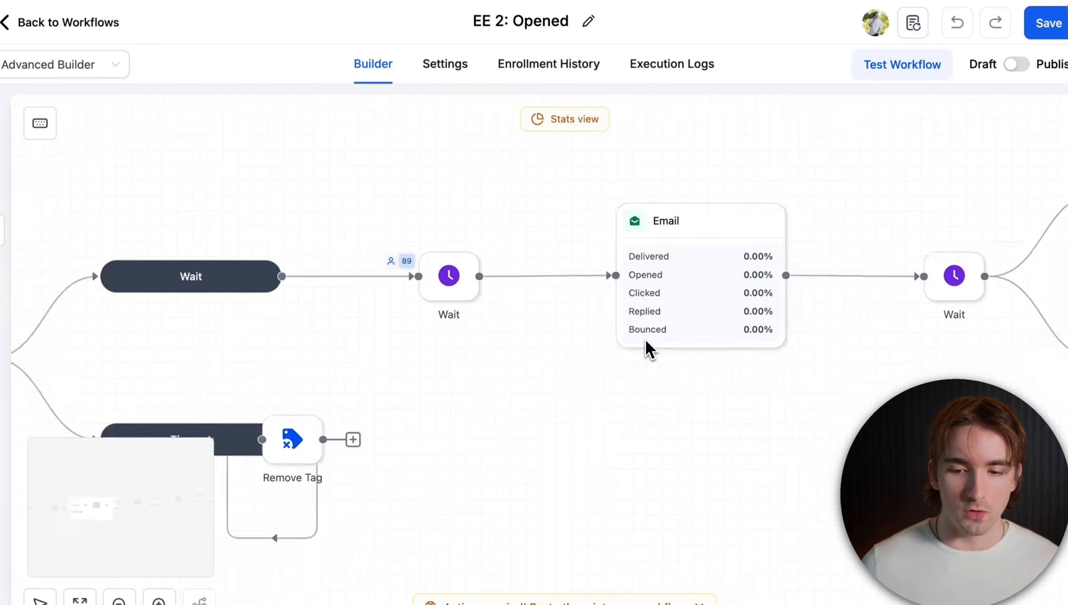
{"action": "scroll", "coordinate": [645, 339], "scroll_direction": "down", "scroll_amount": 5}
{"action": "scroll", "coordinate": [645, 339], "scroll_direction": "left", "scroll_amount": 5}
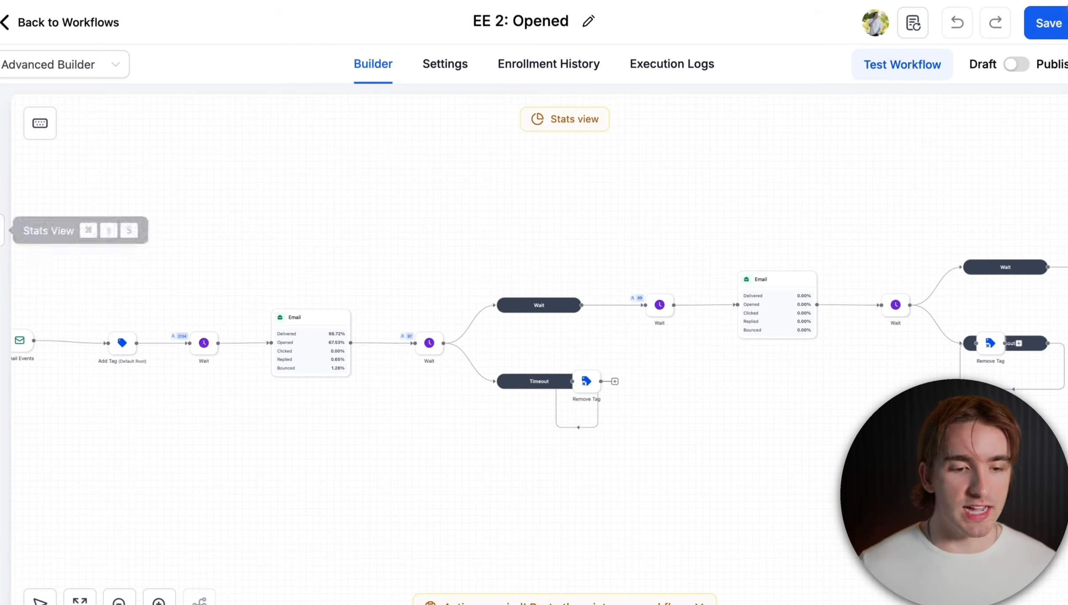
- Open the EE 2: Opened workflow's error list to check for problems, and close it
{"action": "left_click", "coordinate": [2, 210]}
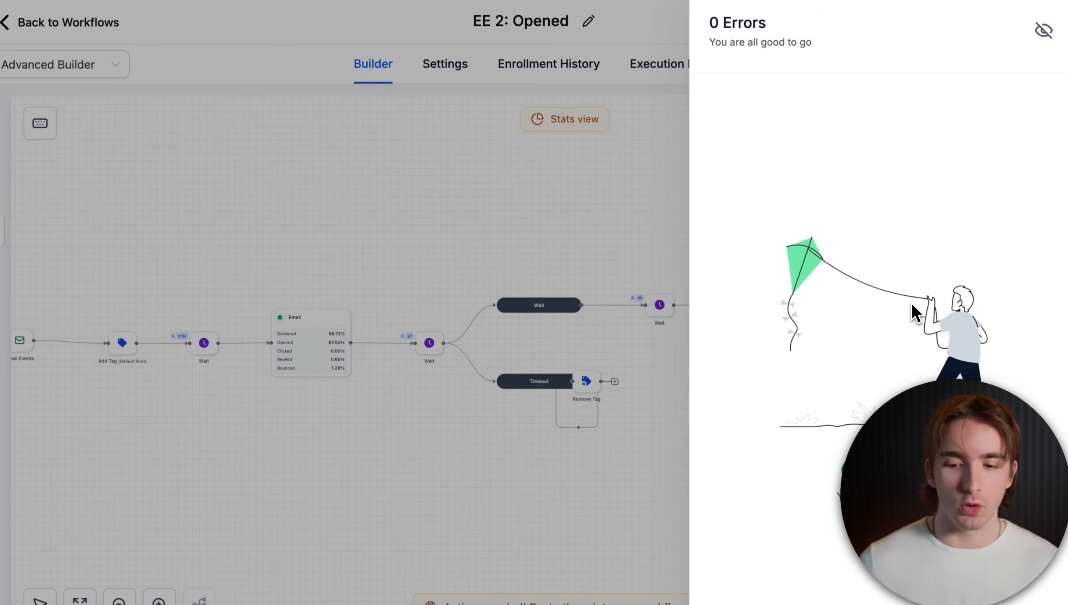
{"action": "left_click", "coordinate": [357, 246]}
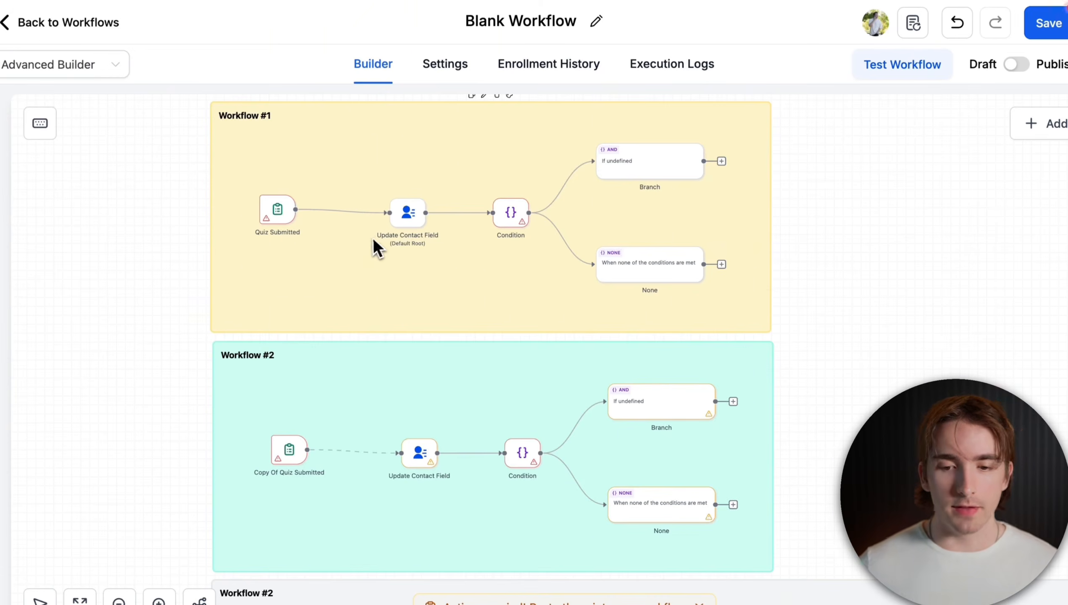
- Move the Quiz Submitted trigger higher inside the Workflow #1 note in Blank Workflow
{"action": "scroll", "coordinate": [373, 240], "scroll_direction": "up", "scroll_amount": 5}
{"action": "scroll", "coordinate": [370, 239], "scroll_direction": "up", "scroll_amount": 3}
{"action": "scroll", "coordinate": [370, 239], "scroll_direction": "left", "scroll_amount": 2}
{"action": "left_click_drag", "start_coordinate": [284, 333], "coordinate": [302, 255]}
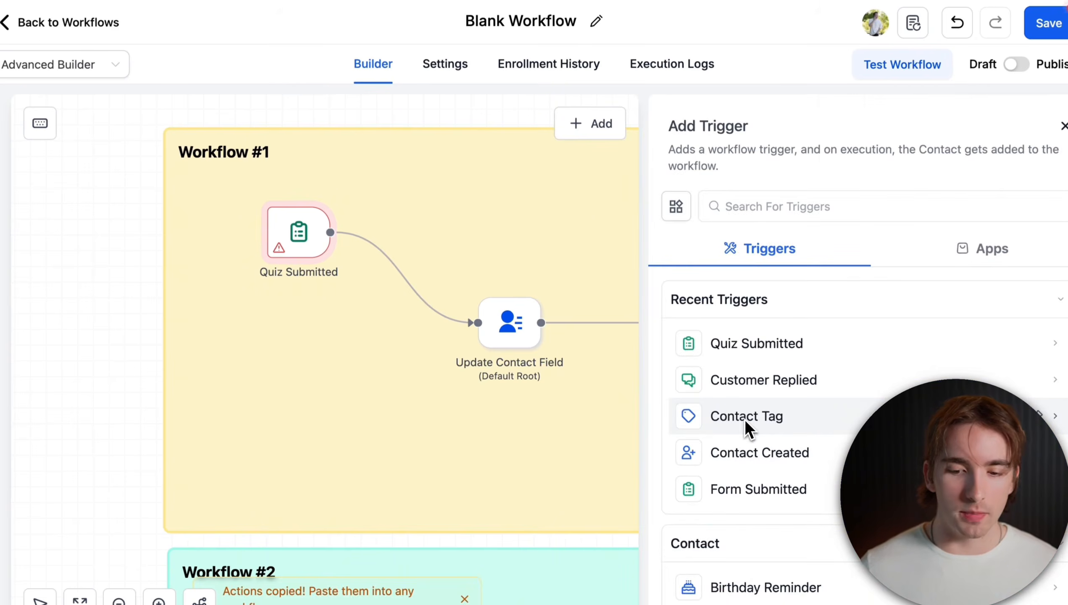
- Add a Contact Tag trigger below Quiz Submitted in Workflow #1 and connect it to the Update Contact Field action
{"action": "left_click_drag", "start_coordinate": [745, 421], "coordinate": [288, 408]}
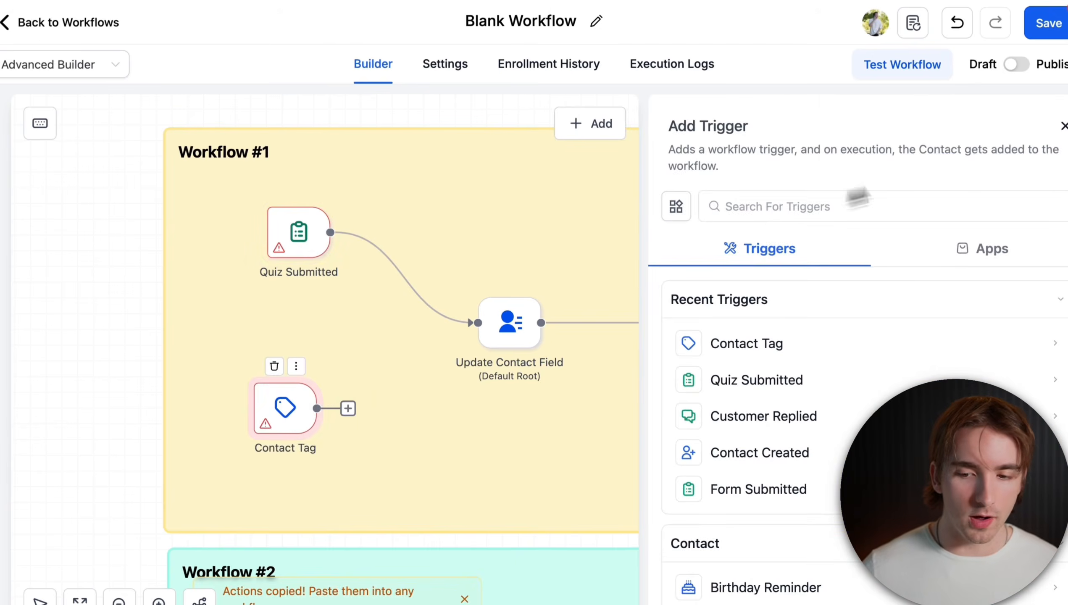
{"action": "left_click", "coordinate": [1064, 126]}
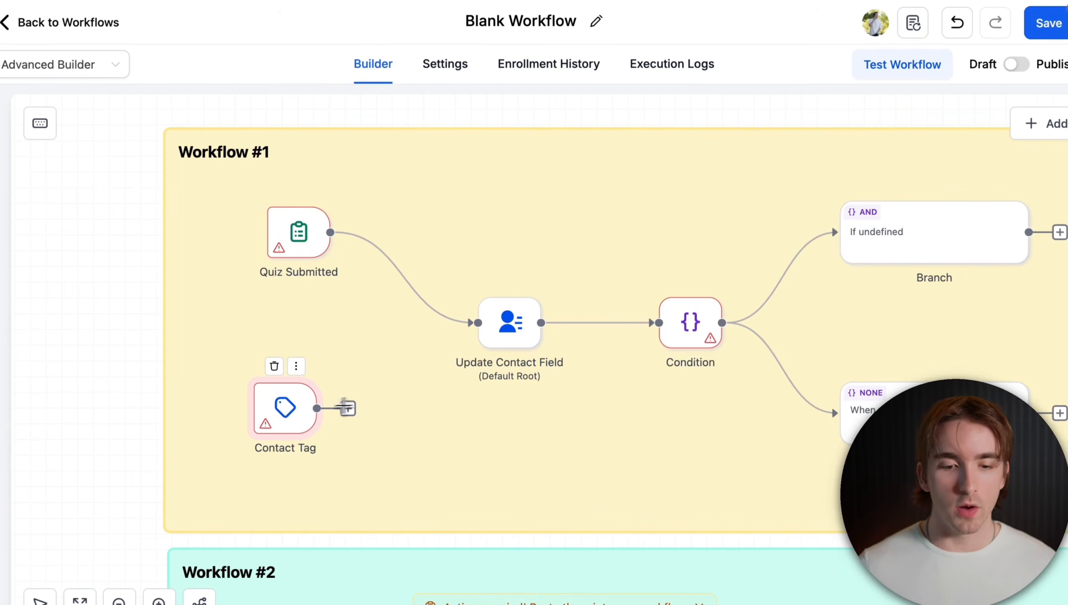
{"action": "left_click_drag", "start_coordinate": [317, 408], "coordinate": [478, 323]}
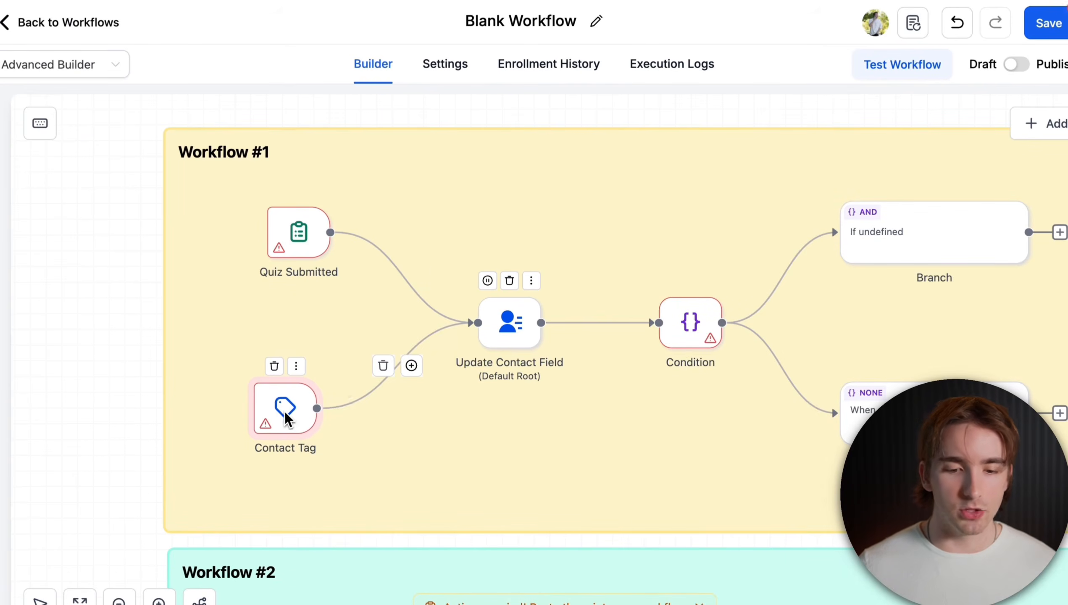
- Reconnect the Contact Tag trigger in Workflow #1 to the Condition node and place it below Update Contact Field
{"action": "mouse_move", "coordinate": [286, 412]}
{"action": "left_mouse_down"}
{"action": "mouse_move", "coordinate": [308, 407]}
{"action": "mouse_move", "coordinate": [299, 414]}
{"action": "left_mouse_up"}
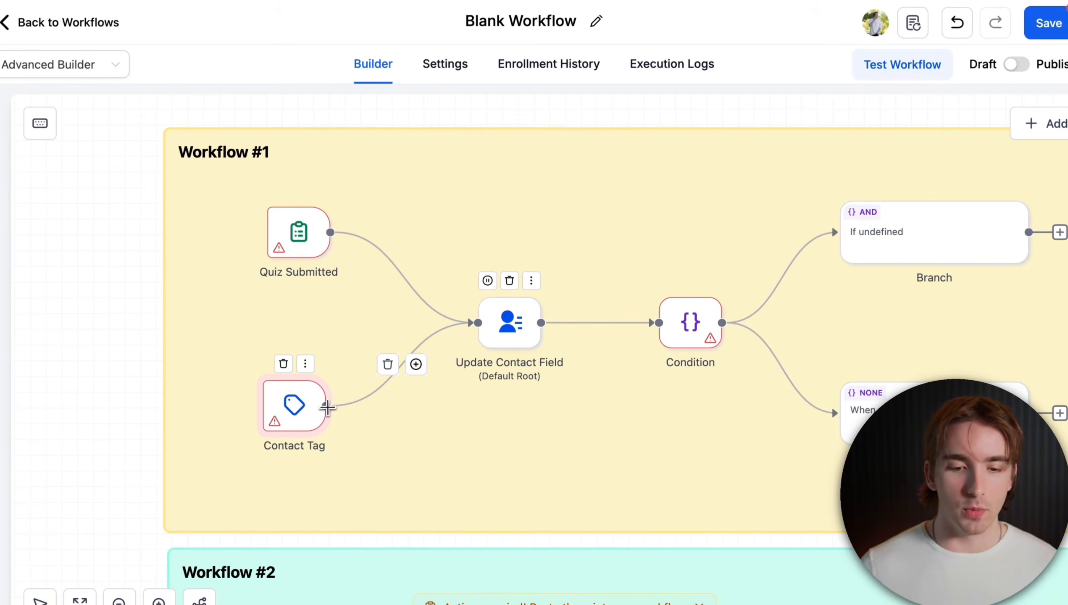
{"action": "left_click_drag", "start_coordinate": [328, 406], "coordinate": [658, 324]}
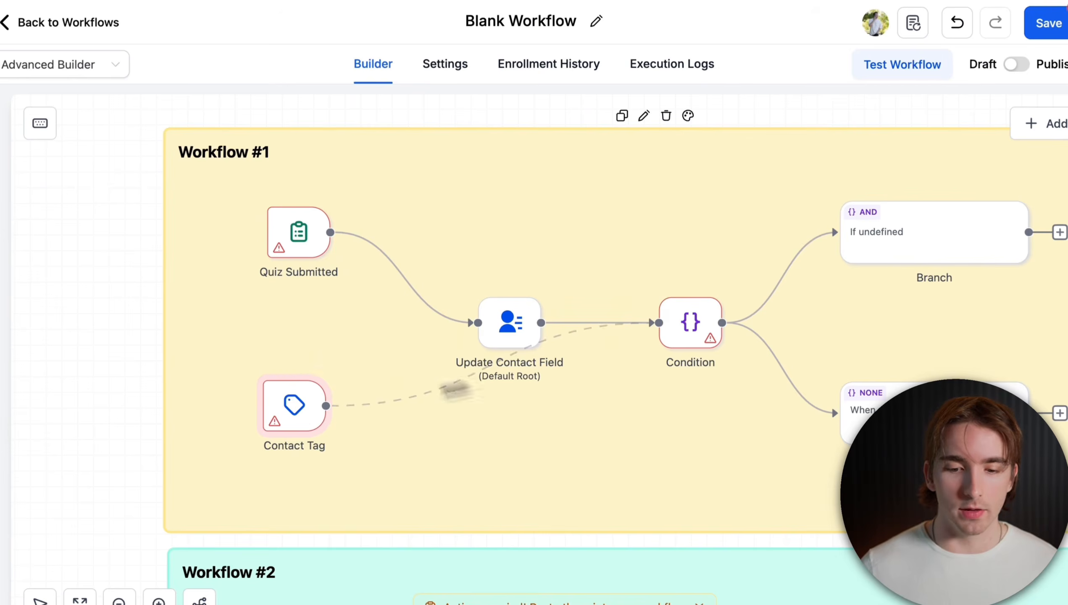
{"action": "left_click_drag", "start_coordinate": [293, 402], "coordinate": [521, 450]}
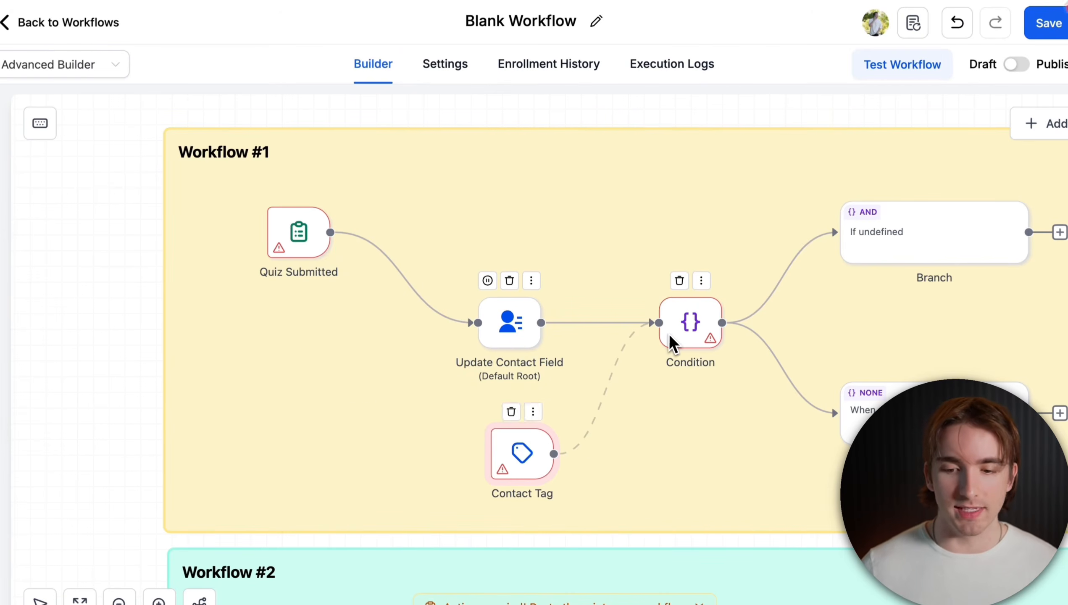
{"action": "mouse_move", "coordinate": [523, 449]}
{"action": "left_mouse_down"}
{"action": "mouse_move", "coordinate": [527, 296]}
{"action": "mouse_move", "coordinate": [508, 196]}
{"action": "mouse_move", "coordinate": [510, 457]}
{"action": "left_mouse_up"}
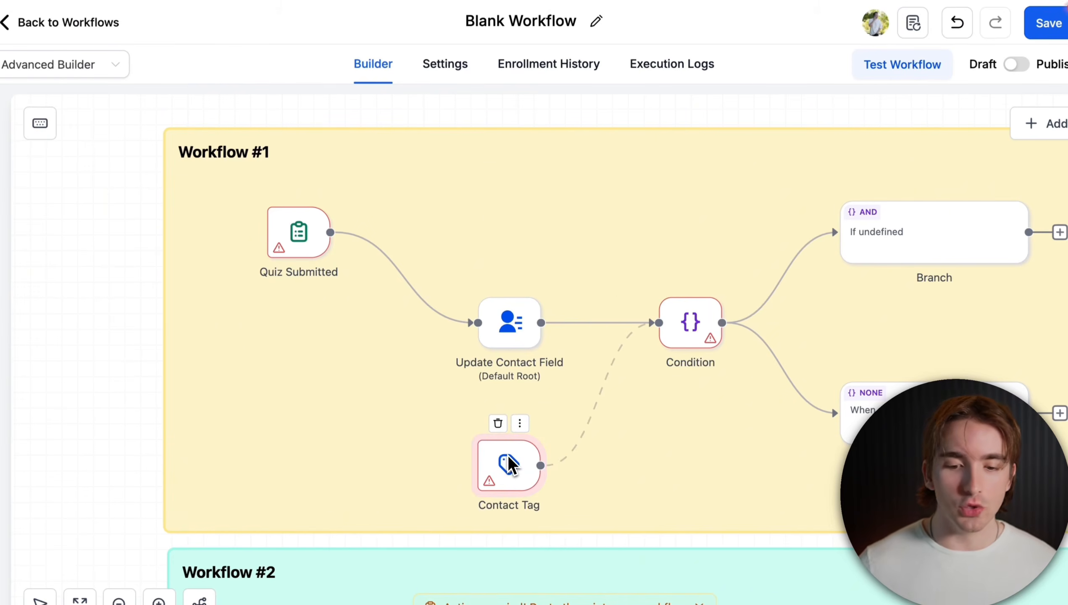
- Duplicate the Contact Tag trigger in Workflow #1 and place the copy above the Update Contact Field action
{"action": "scroll", "coordinate": [508, 461], "scroll_direction": "right", "scroll_amount": 4}
{"action": "scroll", "coordinate": [506, 460], "scroll_direction": "down", "scroll_amount": 2}
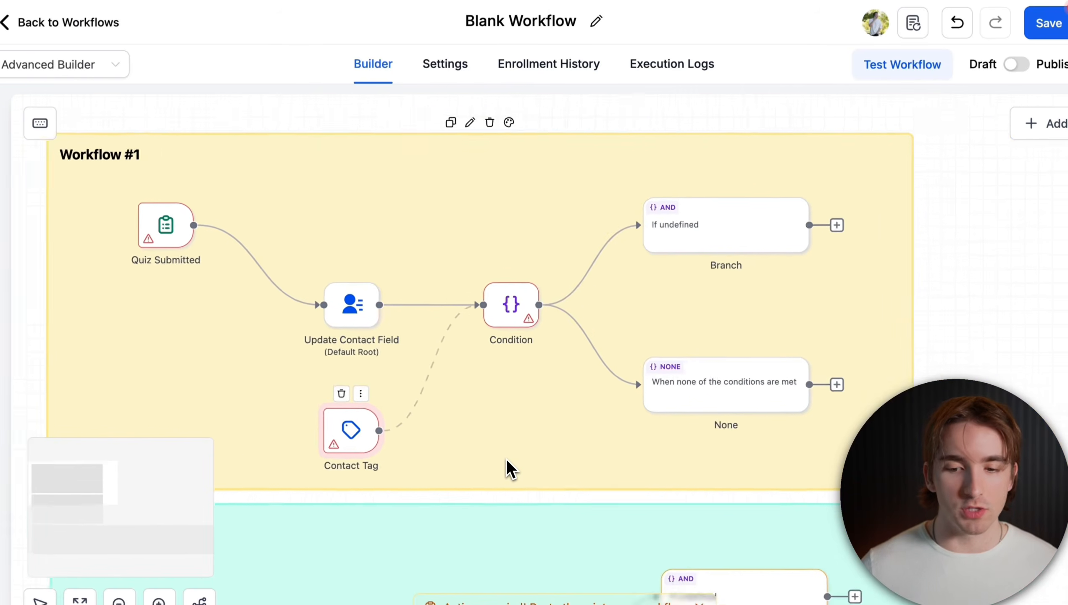
{"action": "scroll", "coordinate": [508, 466], "scroll_direction": "down", "scroll_amount": 1}
{"action": "left_click", "coordinate": [379, 402]}
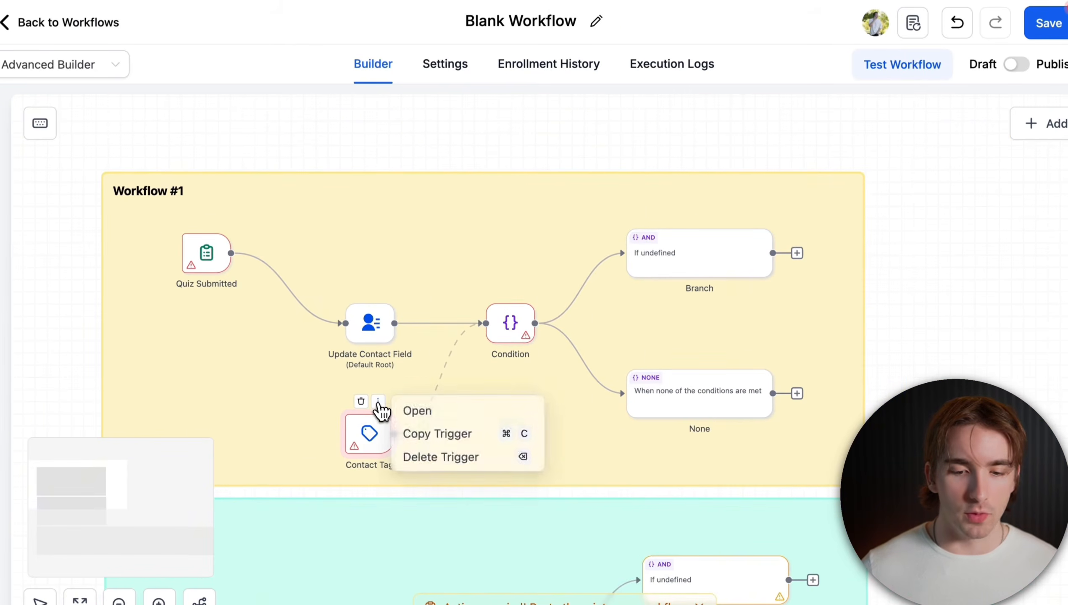
{"action": "left_click", "coordinate": [420, 436]}
{"action": "key", "text": "ctrl+v"}
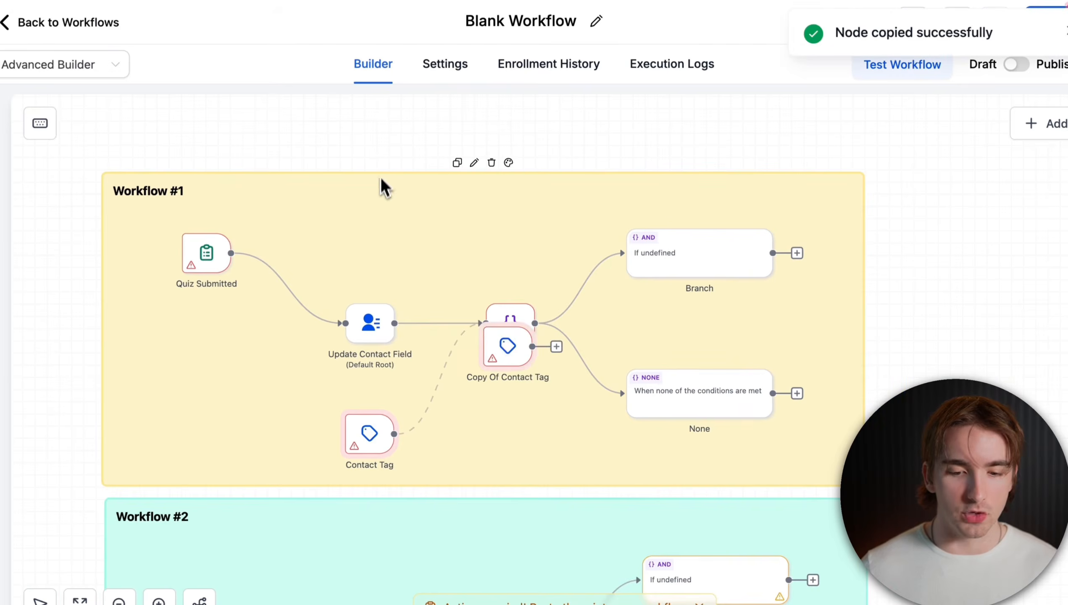
{"action": "left_click_drag", "start_coordinate": [505, 346], "coordinate": [485, 358]}
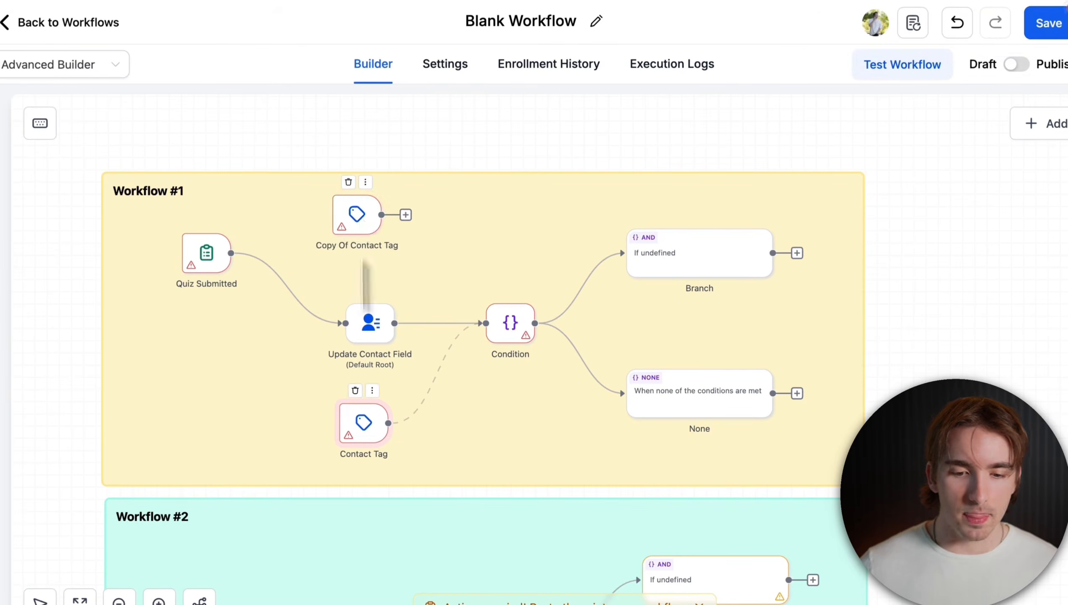
{"action": "left_click_drag", "start_coordinate": [363, 221], "coordinate": [375, 231]}
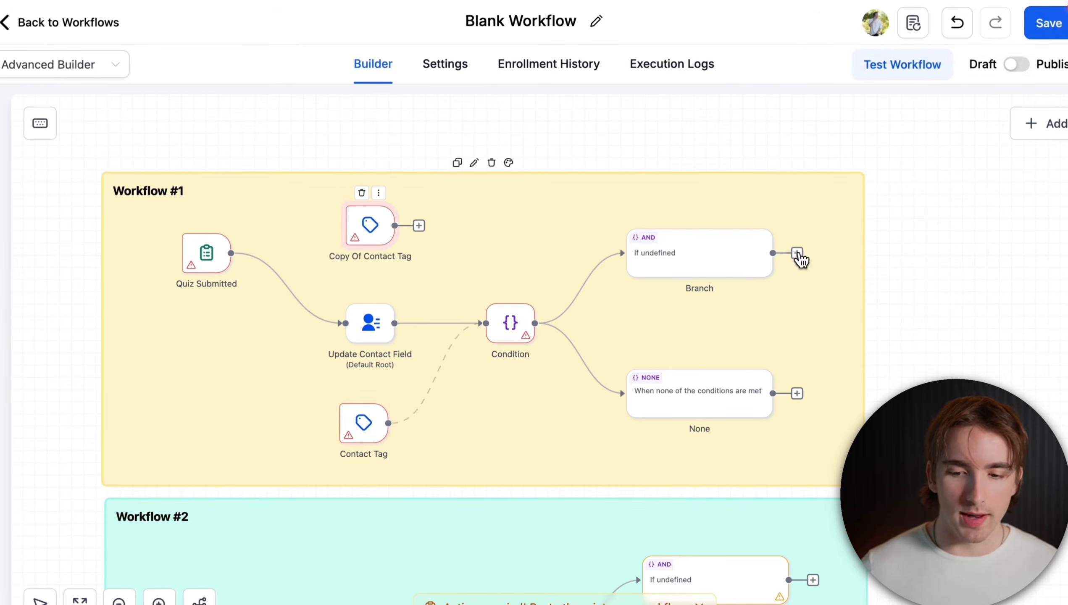
- Add a Wait action with a 2-minute time delay after the upper Branch in Workflow #1
{"action": "left_click", "coordinate": [798, 253]}
{"action": "left_click", "coordinate": [728, 400]}
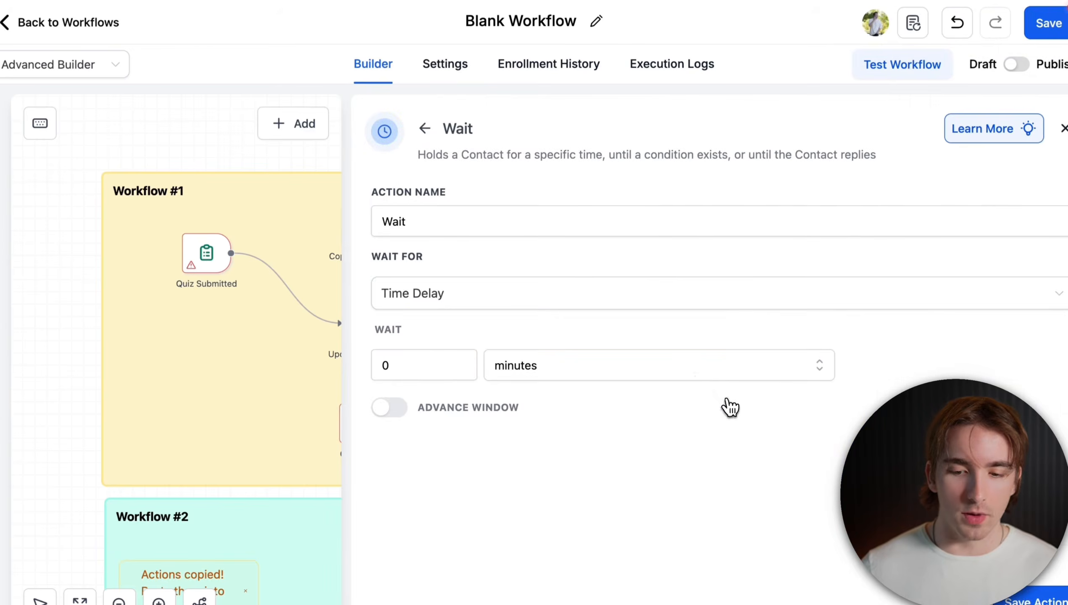
{"action": "left_click", "coordinate": [460, 362]}
{"action": "left_click", "coordinate": [461, 362]}
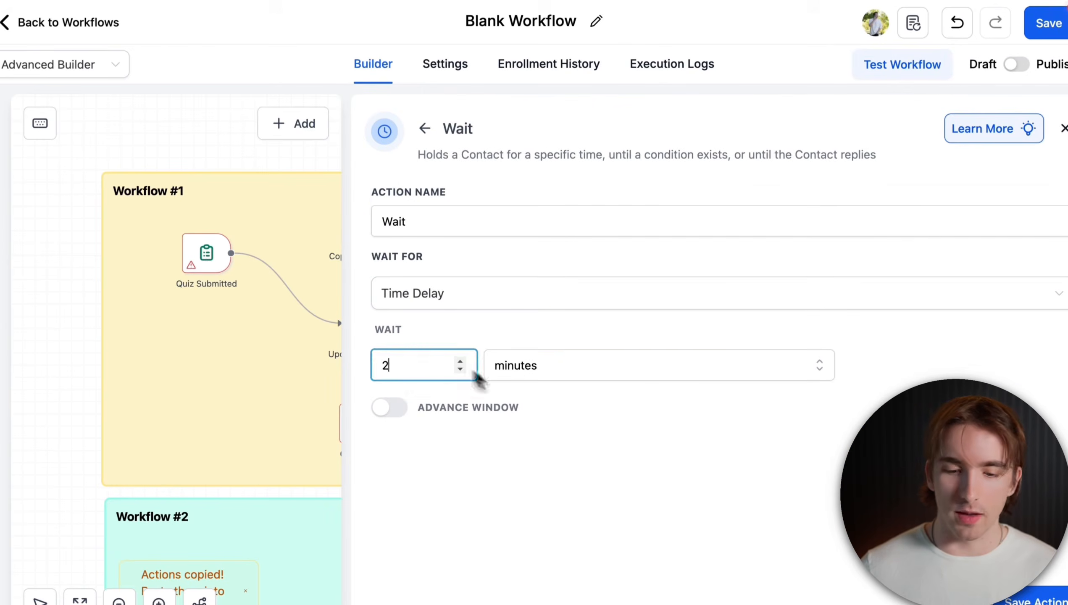
{"action": "left_click", "coordinate": [1036, 600]}
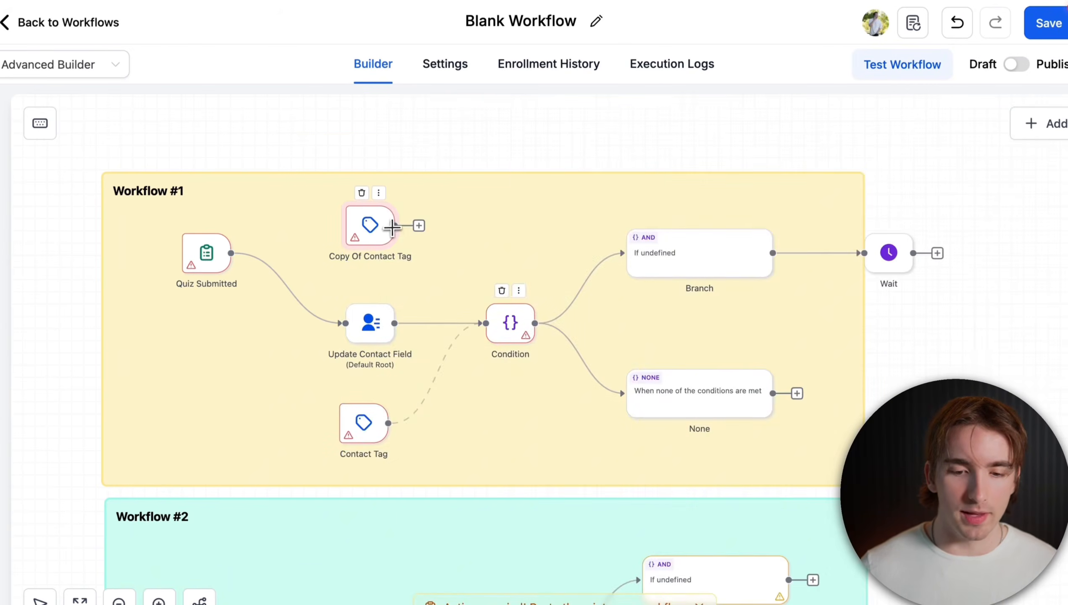
- Connect Copy Of Contact Tag to the new Wait action and move the trigger above the upper Branch
{"action": "left_click_drag", "start_coordinate": [395, 225], "coordinate": [862, 252]}
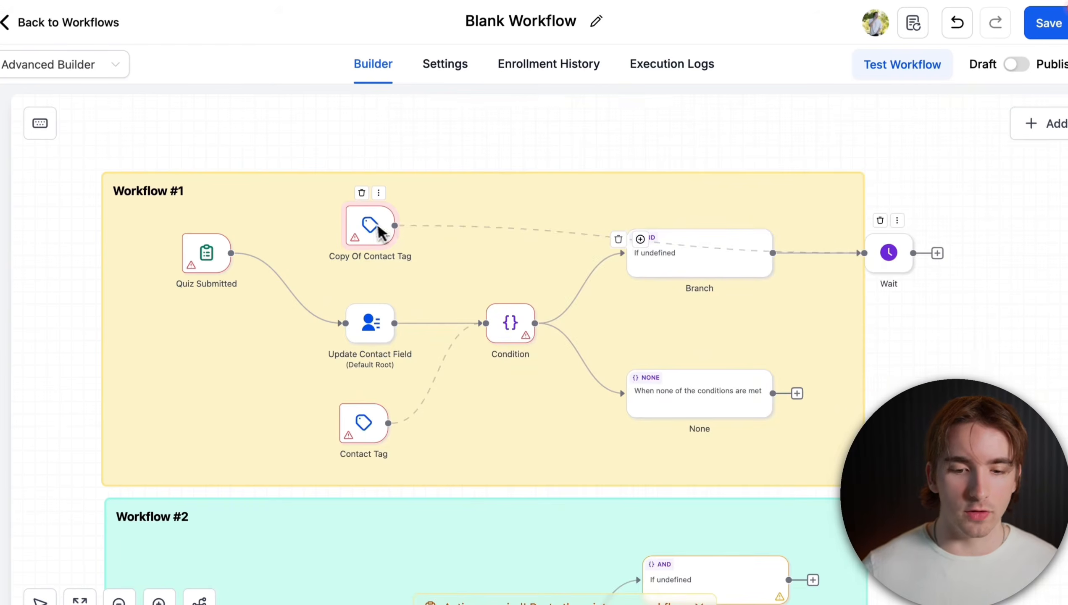
{"action": "left_click_drag", "start_coordinate": [377, 232], "coordinate": [609, 204]}
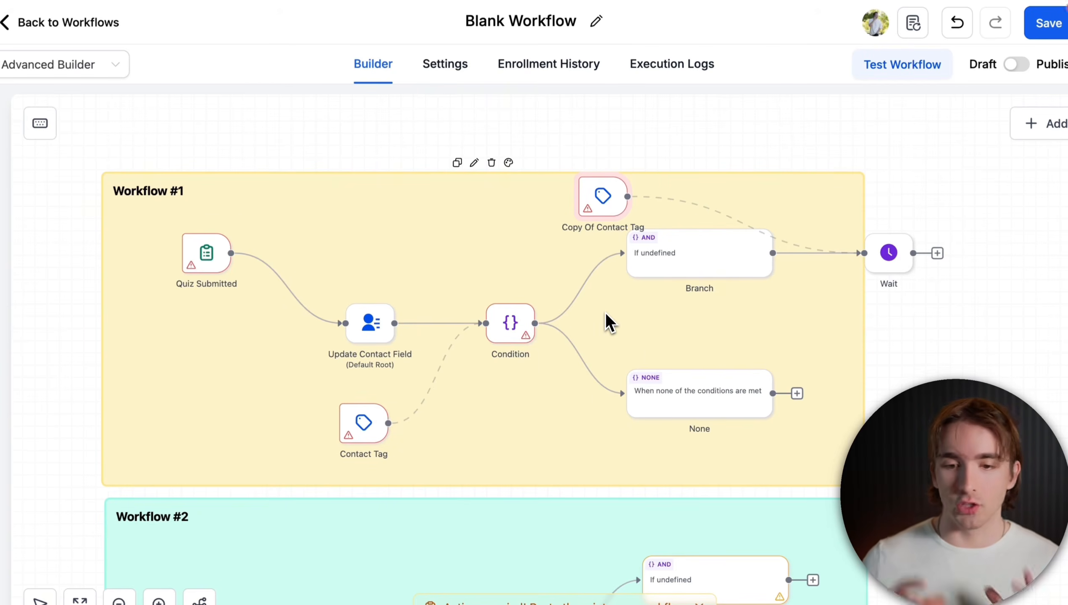
{"action": "scroll", "coordinate": [605, 312], "scroll_direction": "left", "scroll_amount": 1}
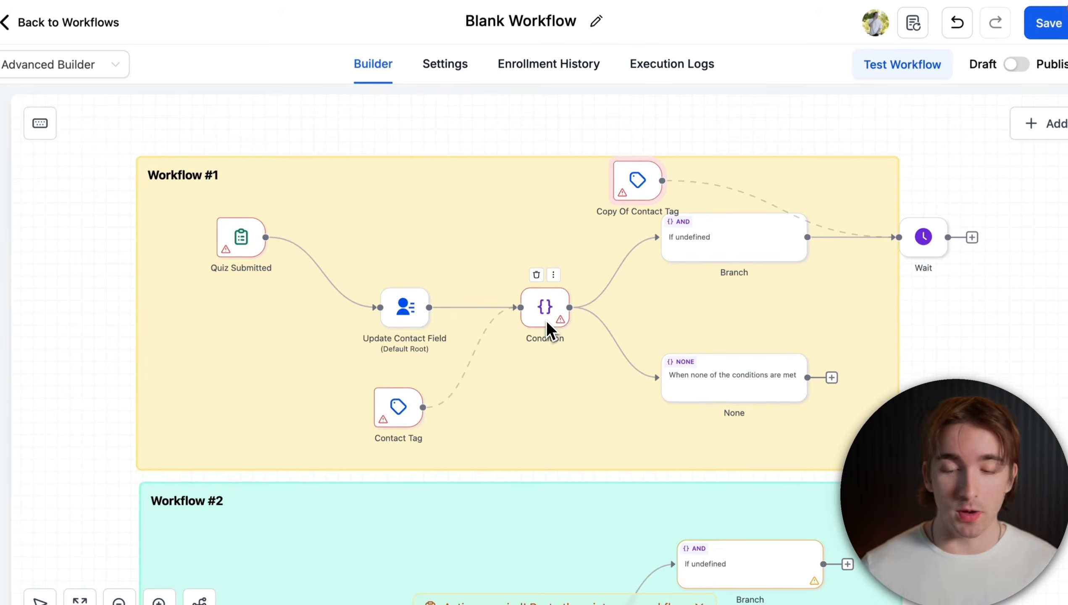
- Add a Go To action to the grey Workflow #2 note, placed below the gap between the first Wait and Email
{"action": "scroll", "coordinate": [547, 321], "scroll_direction": "down", "scroll_amount": 8}
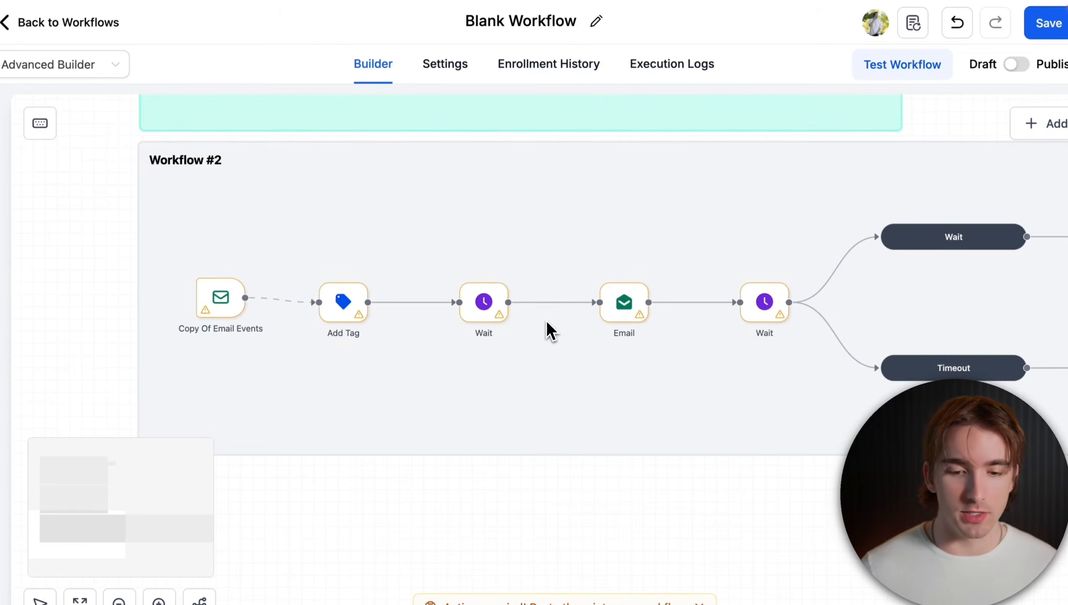
{"action": "type", "text": "a"}
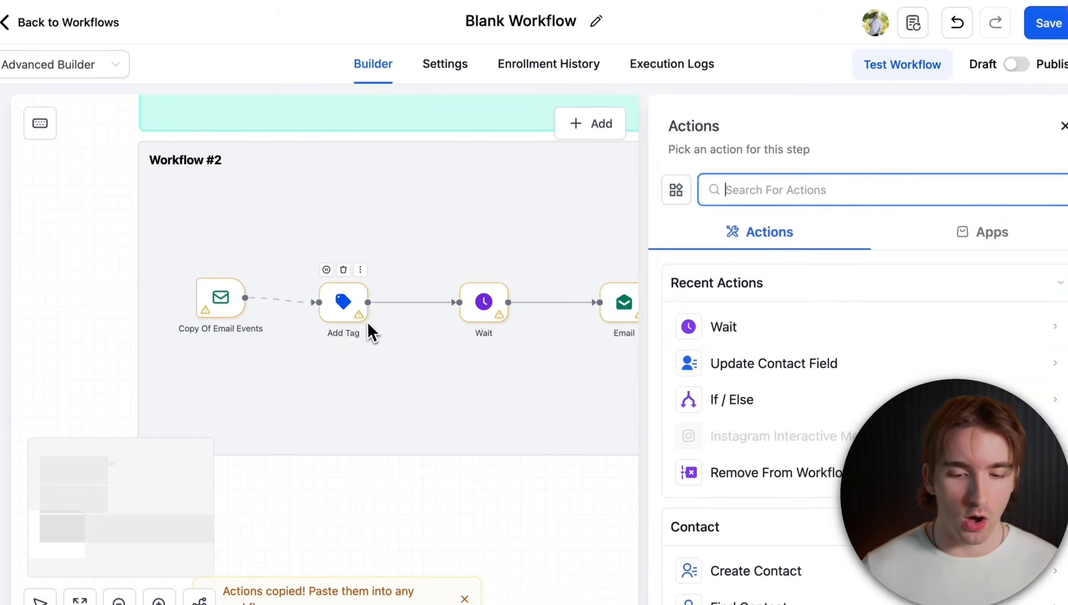
{"action": "type", "text": "go to"}
{"action": "left_click", "coordinate": [739, 326]}
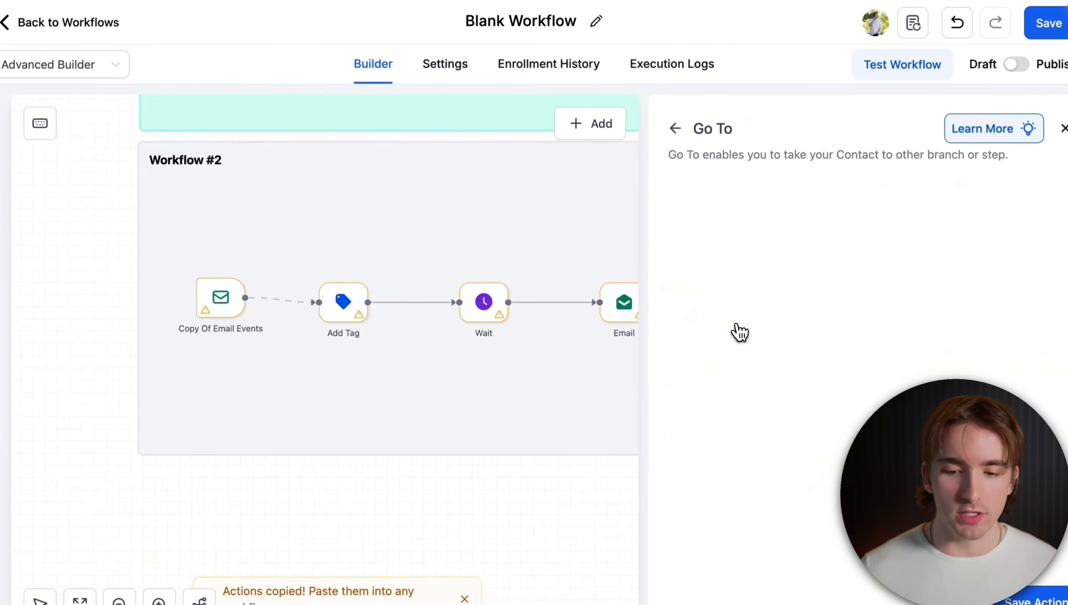
{"action": "left_click", "coordinate": [1036, 600]}
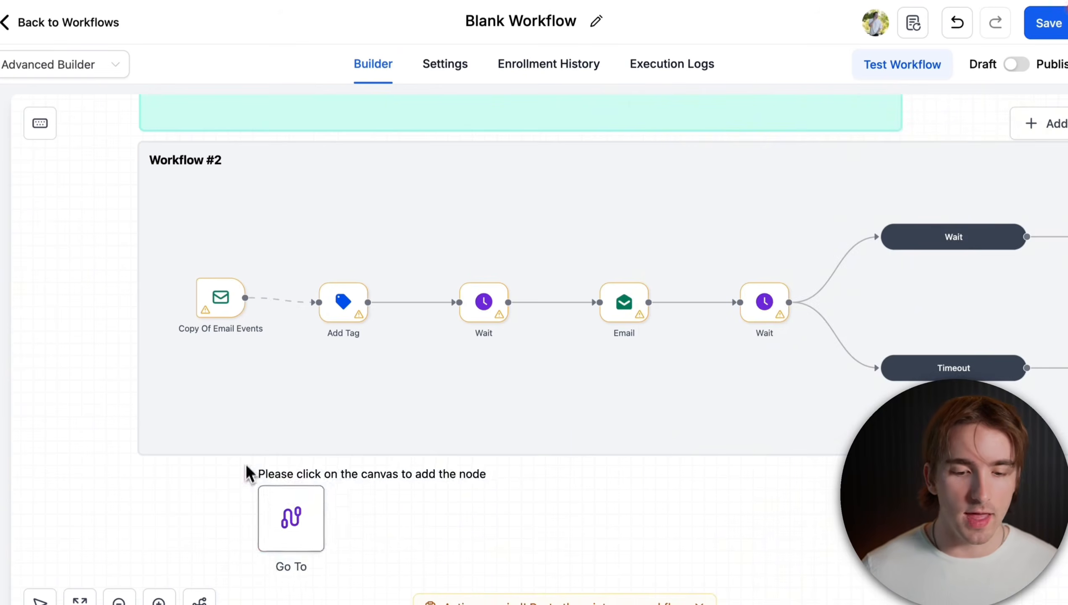
{"action": "left_click", "coordinate": [296, 310]}
{"action": "left_click_drag", "start_coordinate": [296, 315], "coordinate": [282, 238]}
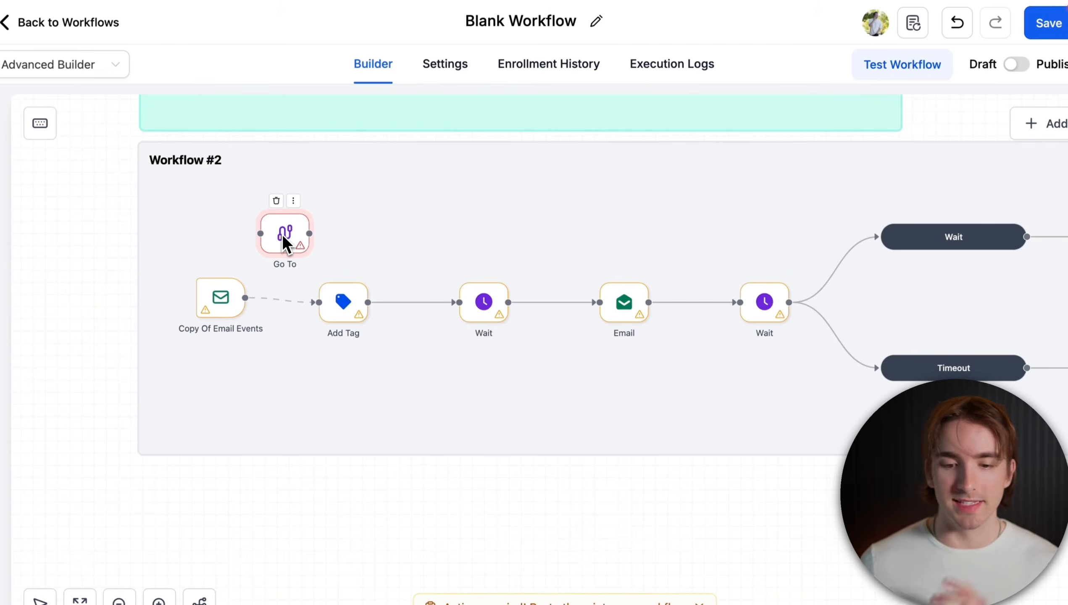
{"action": "left_click_drag", "start_coordinate": [282, 234], "coordinate": [550, 383]}
{"action": "scroll", "coordinate": [515, 303], "scroll_direction": "right", "scroll_amount": 2}
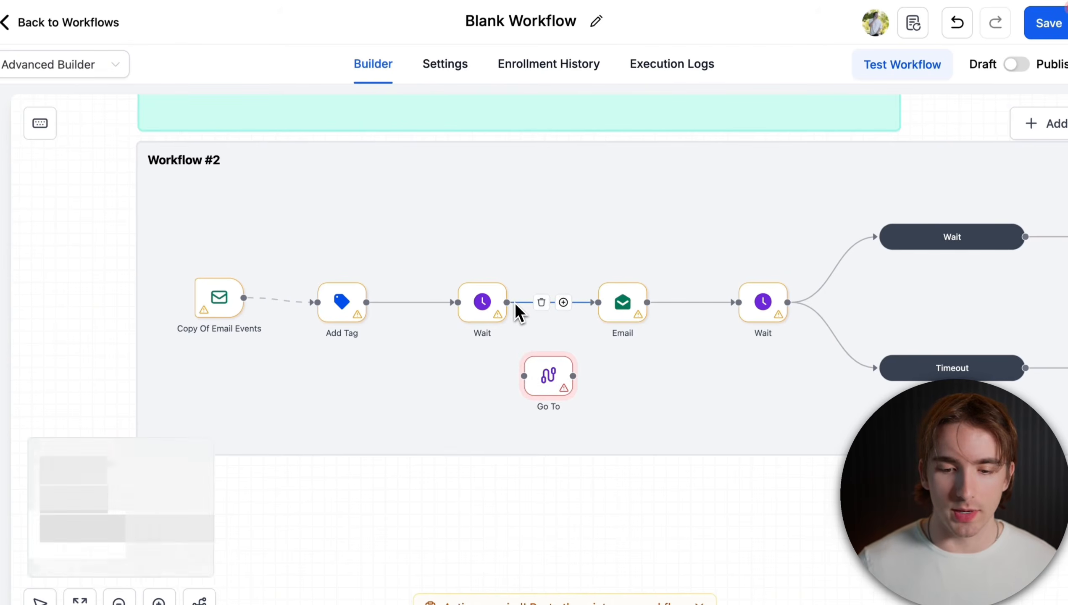
- Connect the first Wait in the grey Workflow #2 to Go To, and try to link Go To onward to Email
{"action": "scroll", "coordinate": [516, 303], "scroll_direction": "up", "scroll_amount": 2}
{"action": "scroll", "coordinate": [516, 305], "scroll_direction": "up", "scroll_amount": 2}
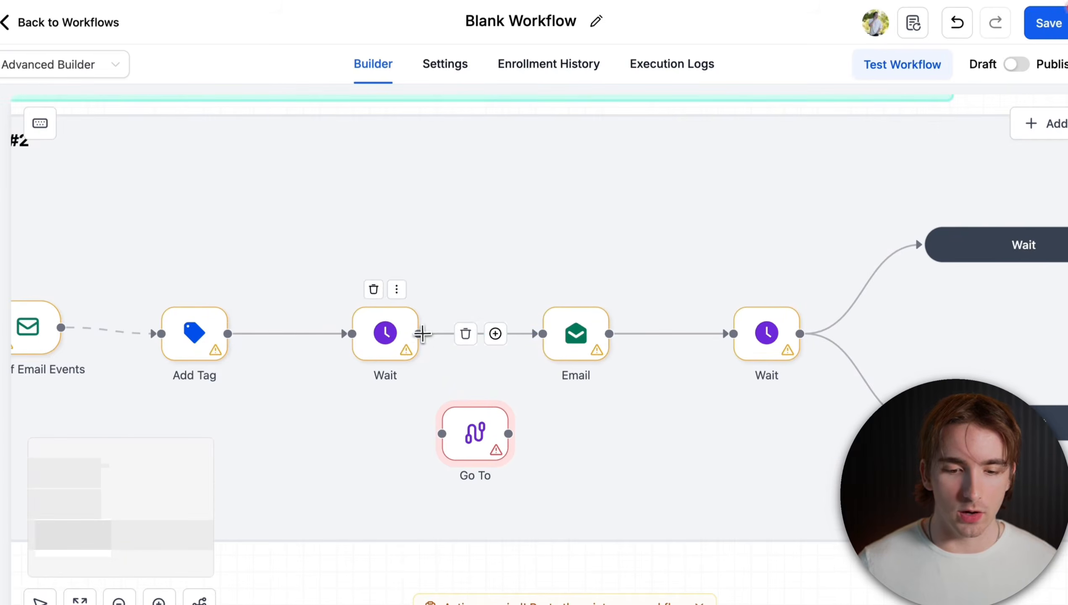
{"action": "left_click_drag", "start_coordinate": [418, 334], "coordinate": [442, 434]}
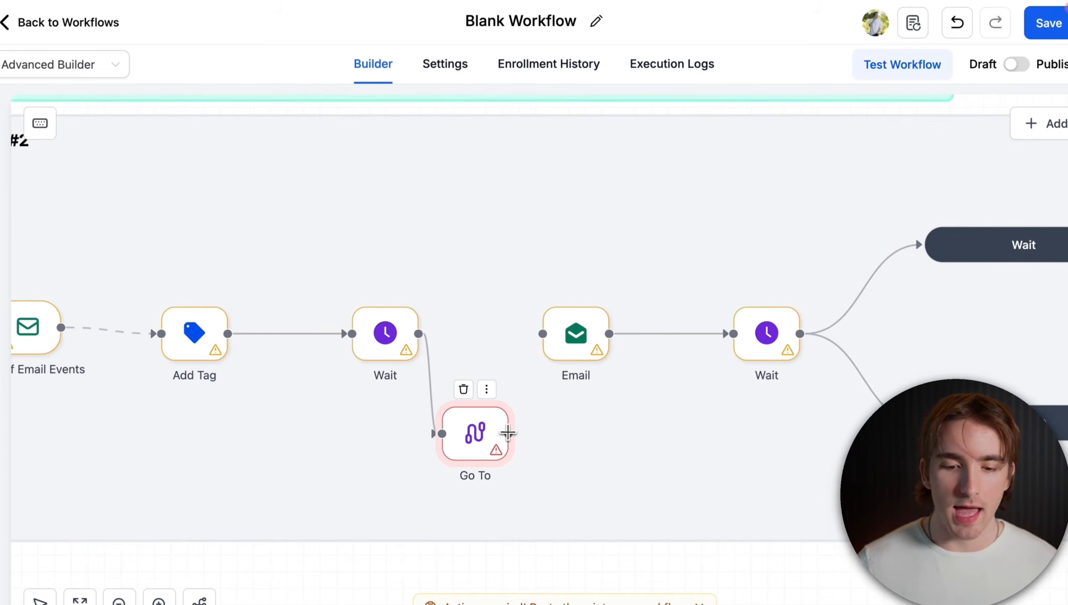
{"action": "left_click_drag", "start_coordinate": [509, 434], "coordinate": [543, 333]}
- Connect Go To to the Remove Tag action after Timeout, and arrange Go To and the first Wait above the main row
{"action": "mouse_move", "coordinate": [473, 452]}
{"action": "left_mouse_down"}
{"action": "mouse_move", "coordinate": [489, 291]}
{"action": "mouse_move", "coordinate": [474, 442]}
{"action": "left_mouse_up"}
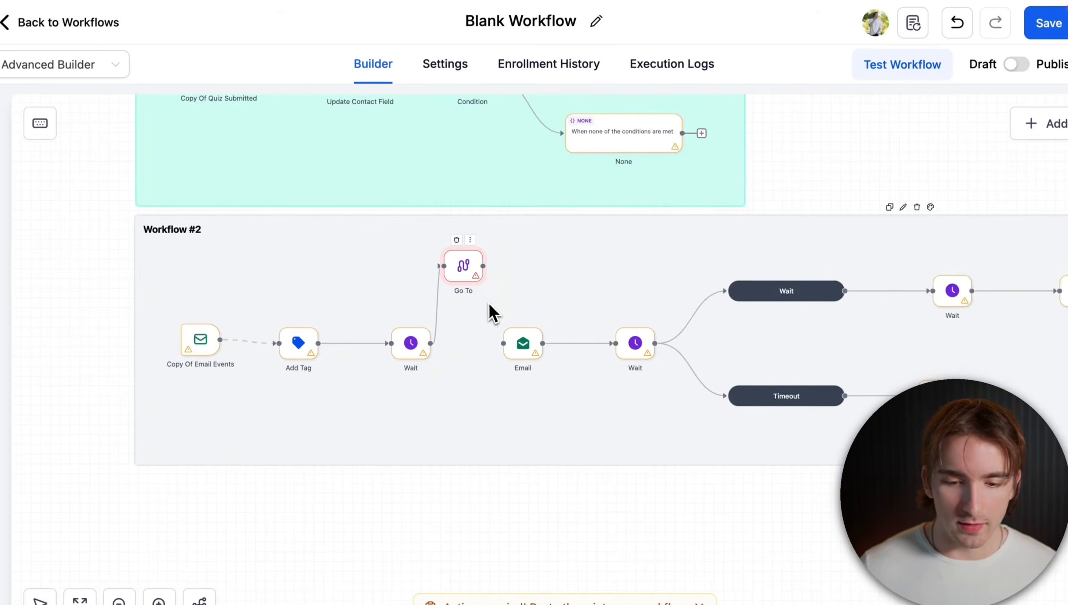
{"action": "left_click_drag", "start_coordinate": [484, 266], "coordinate": [894, 396]}
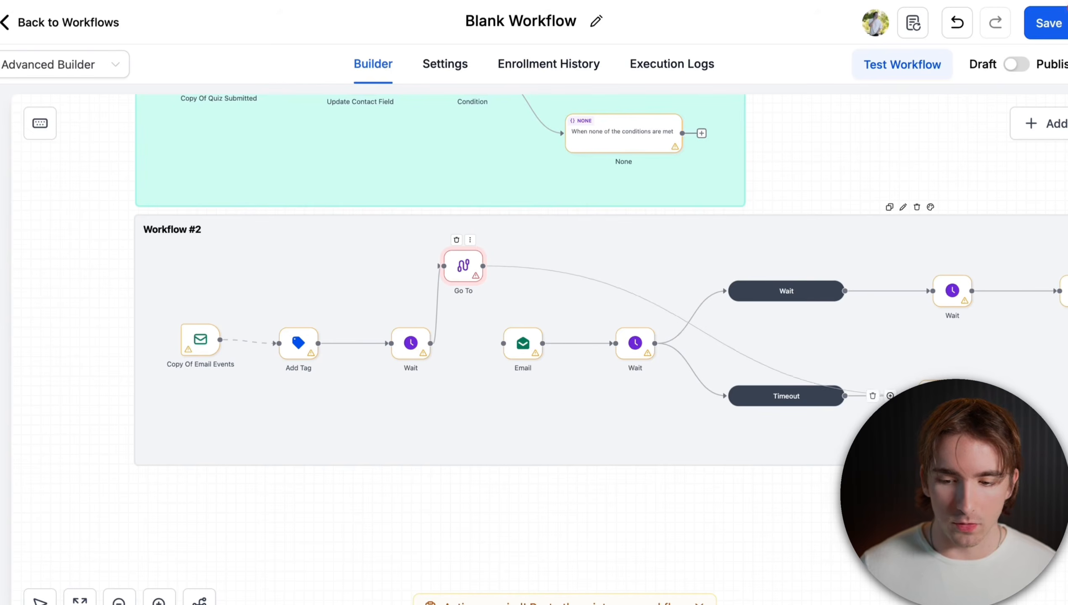
{"action": "left_click_drag", "start_coordinate": [466, 271], "coordinate": [552, 254]}
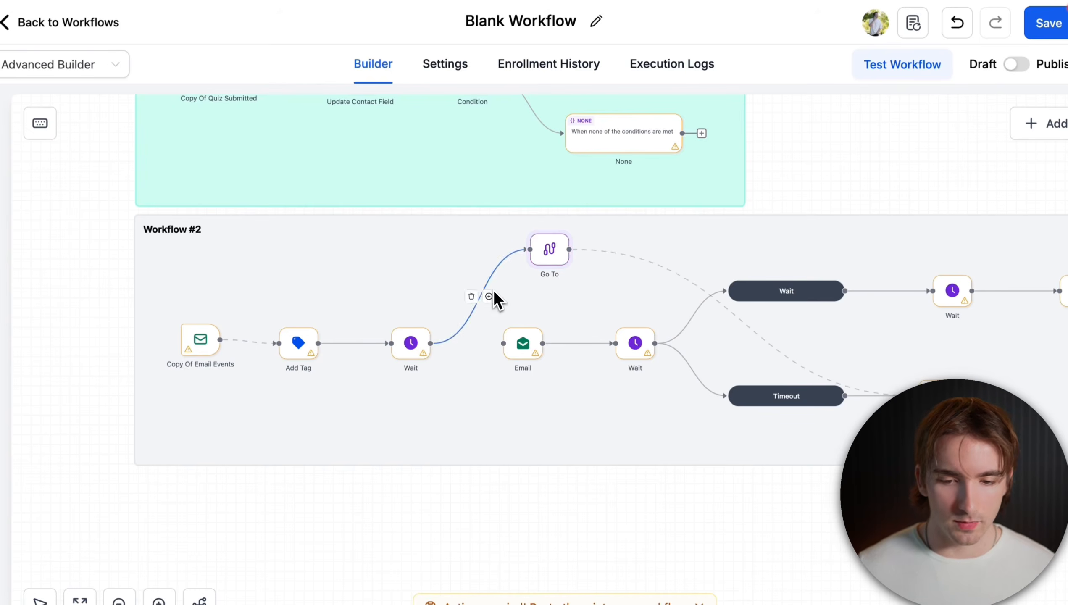
{"action": "left_click_drag", "start_coordinate": [409, 348], "coordinate": [414, 295]}
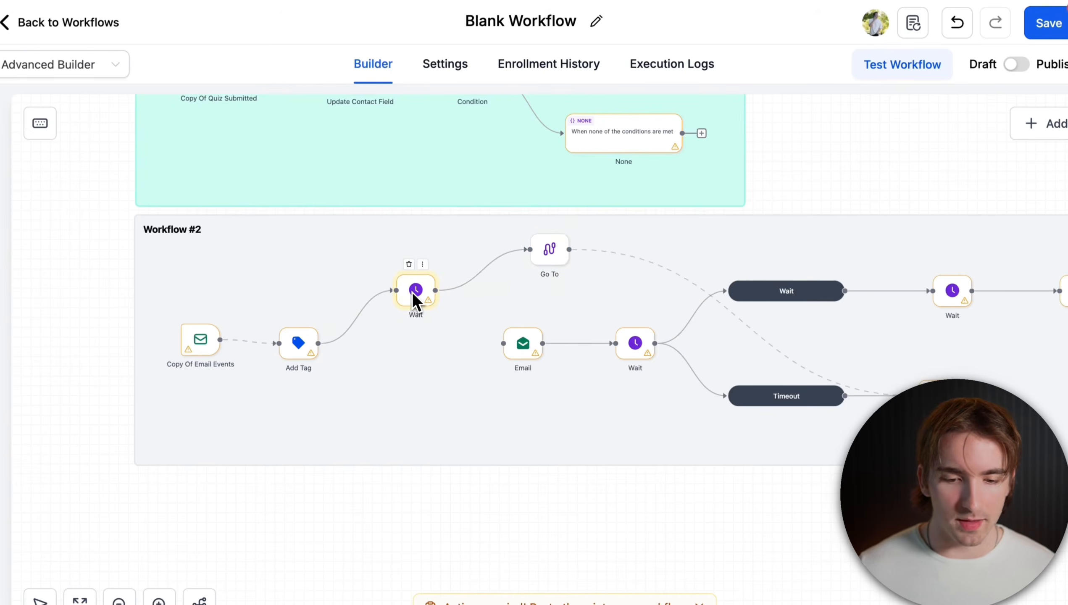
- Add a Contact Tag trigger to the grey Workflow #2 note, below and between Add Tag and Email
{"action": "key", "text": "t"}
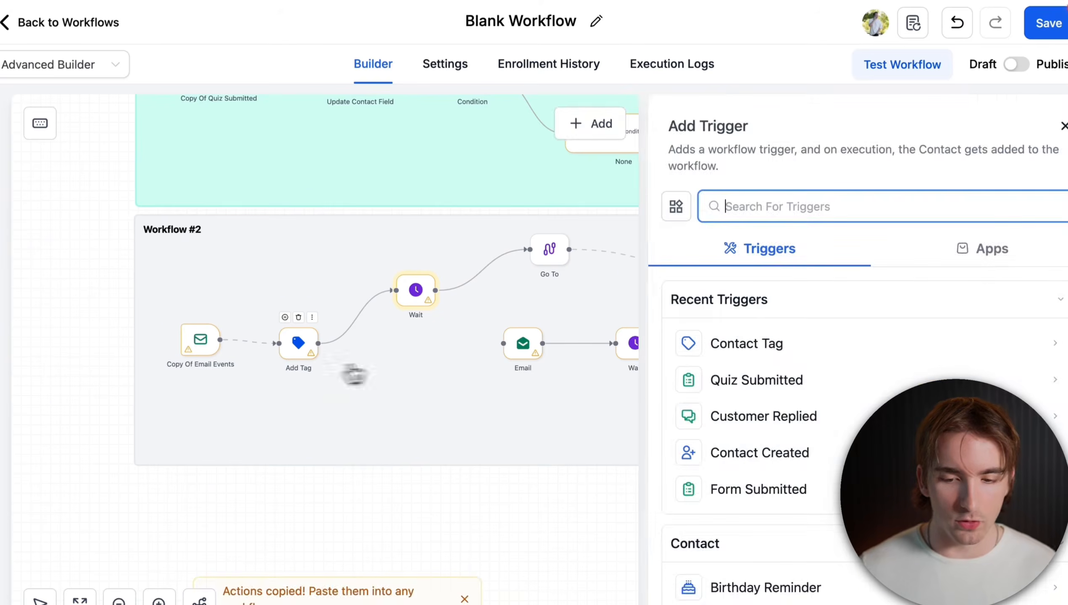
{"action": "left_click", "coordinate": [752, 344]}
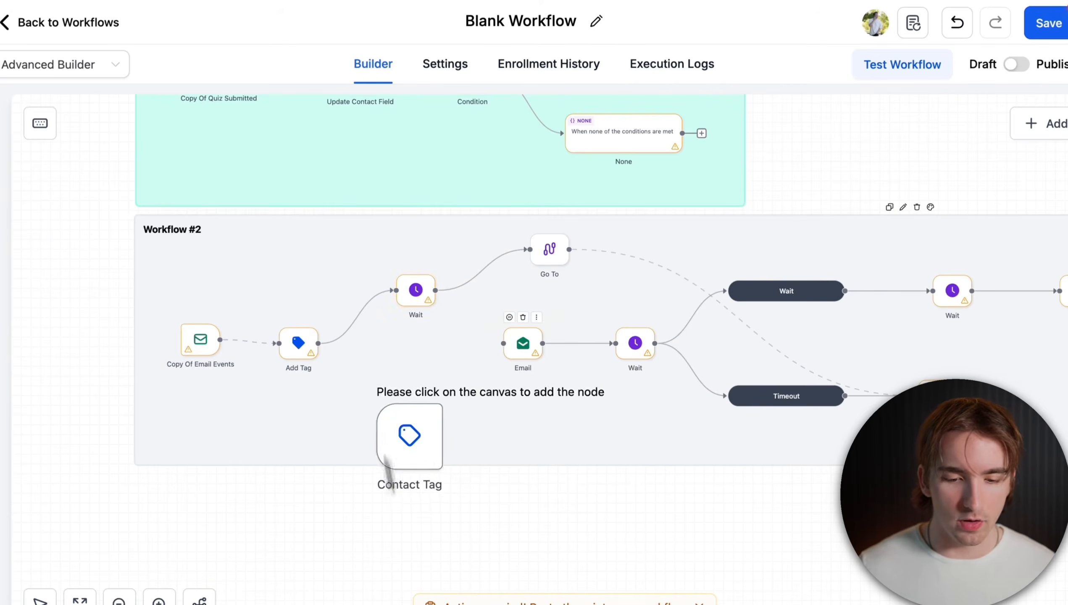
{"action": "left_click", "coordinate": [404, 508]}
{"action": "left_click_drag", "start_coordinate": [405, 513], "coordinate": [403, 398]}
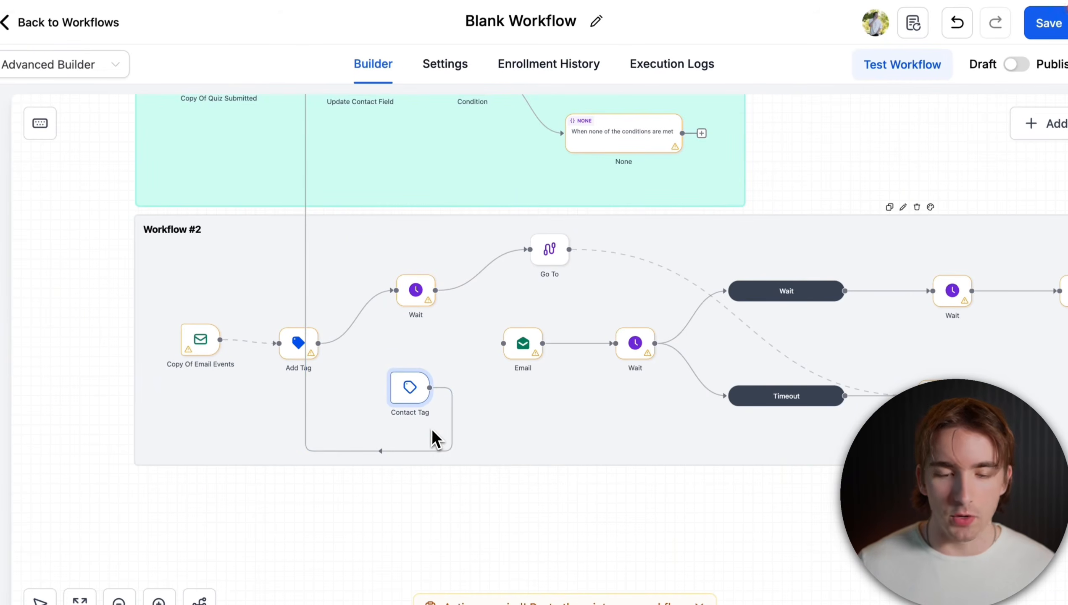
- Replace the new Contact Tag trigger's link to Workflow #1 with a connection to Email, and move the first Wait closer to Go To
{"action": "scroll", "coordinate": [432, 430], "scroll_direction": "down", "scroll_amount": 5}
{"action": "scroll", "coordinate": [429, 435], "scroll_direction": "up", "scroll_amount": 5}
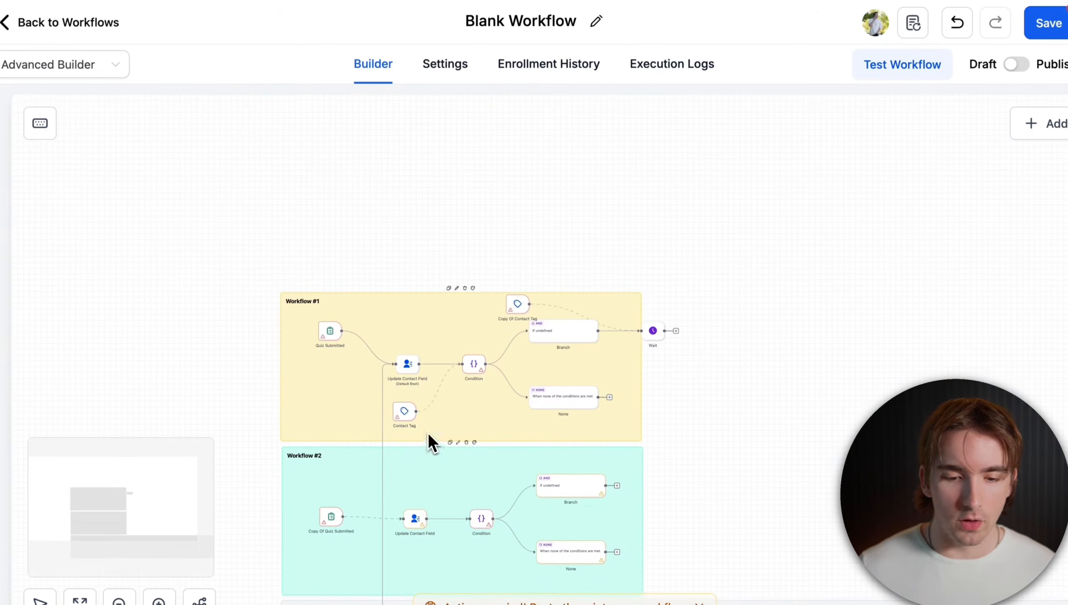
{"action": "scroll", "coordinate": [405, 365], "scroll_direction": "up", "scroll_amount": 5}
{"action": "scroll", "coordinate": [401, 368], "scroll_direction": "down", "scroll_amount": 5}
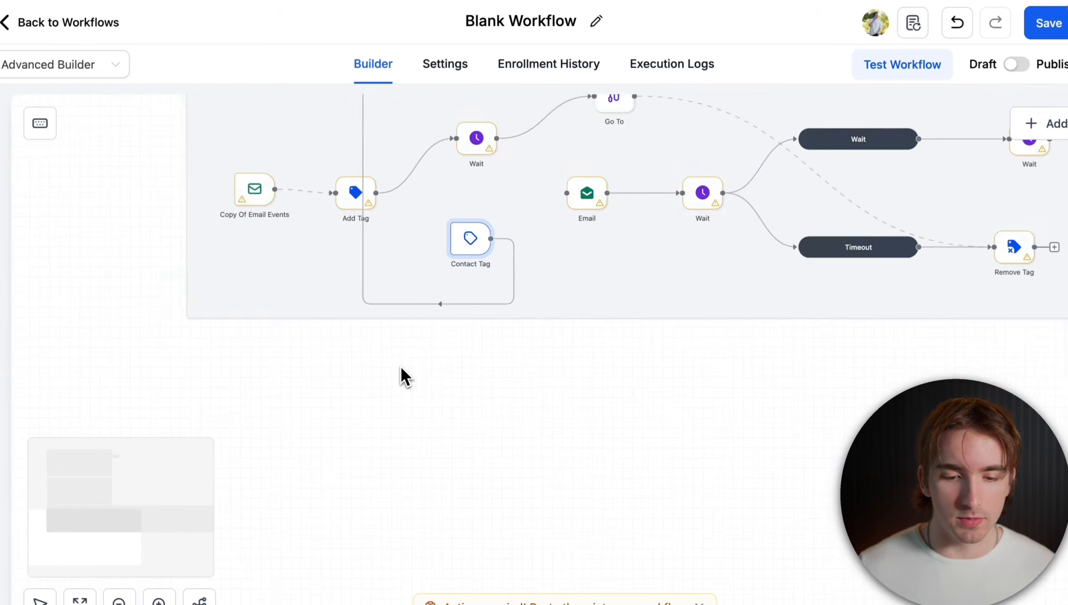
{"action": "scroll", "coordinate": [401, 373], "scroll_direction": "up", "scroll_amount": 3}
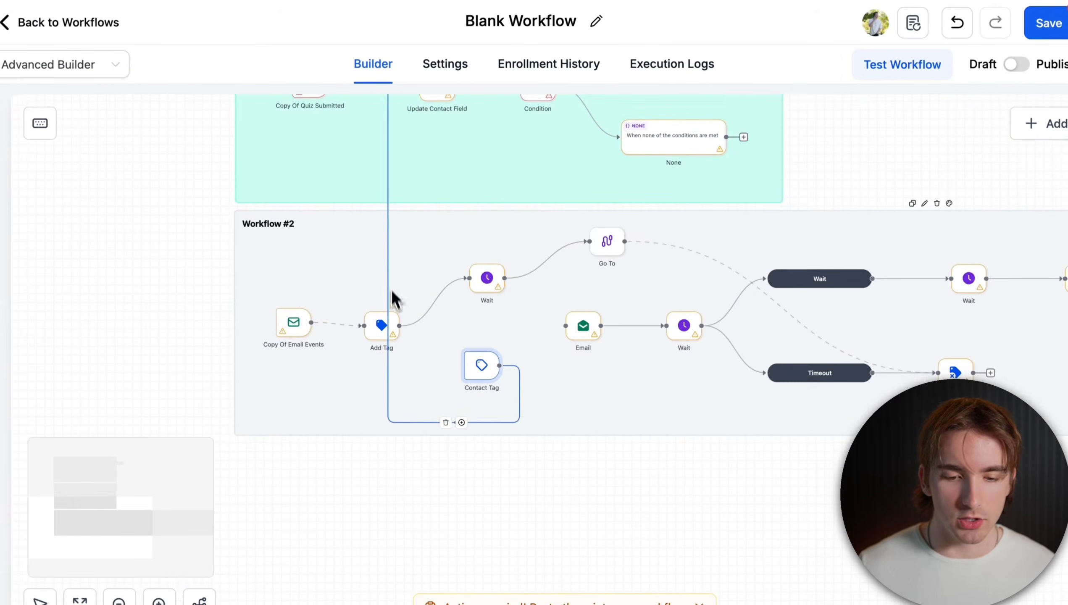
{"action": "left_click", "coordinate": [445, 423]}
{"action": "left_click_drag", "start_coordinate": [481, 373], "coordinate": [560, 327]}
{"action": "scroll", "coordinate": [560, 327], "scroll_direction": "right", "scroll_amount": 2}
{"action": "scroll", "coordinate": [560, 328], "scroll_direction": "up", "scroll_amount": 3}
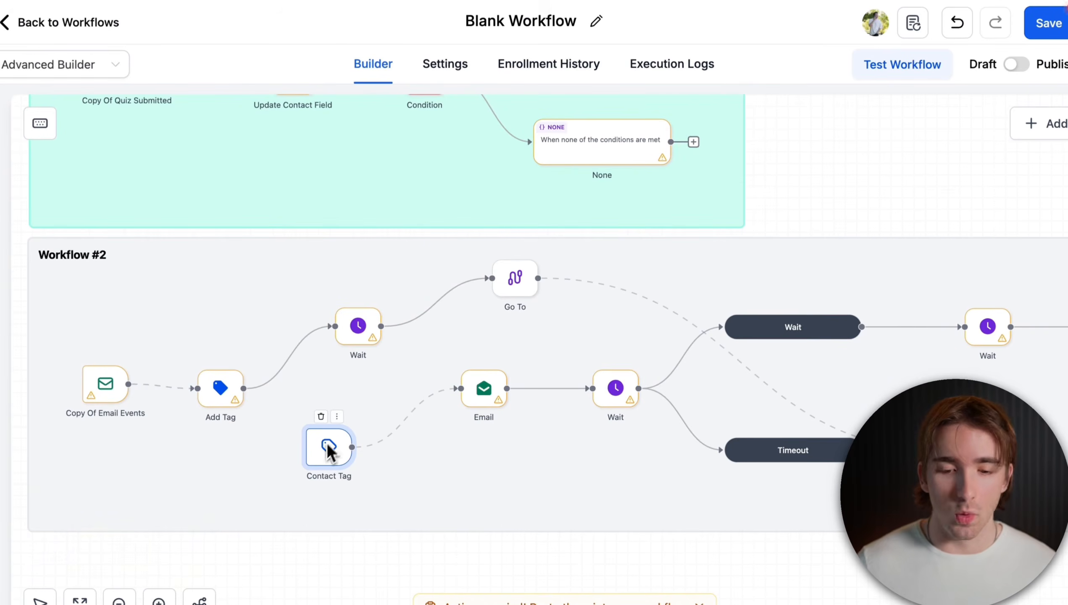
{"action": "left_click_drag", "start_coordinate": [353, 330], "coordinate": [374, 307]}
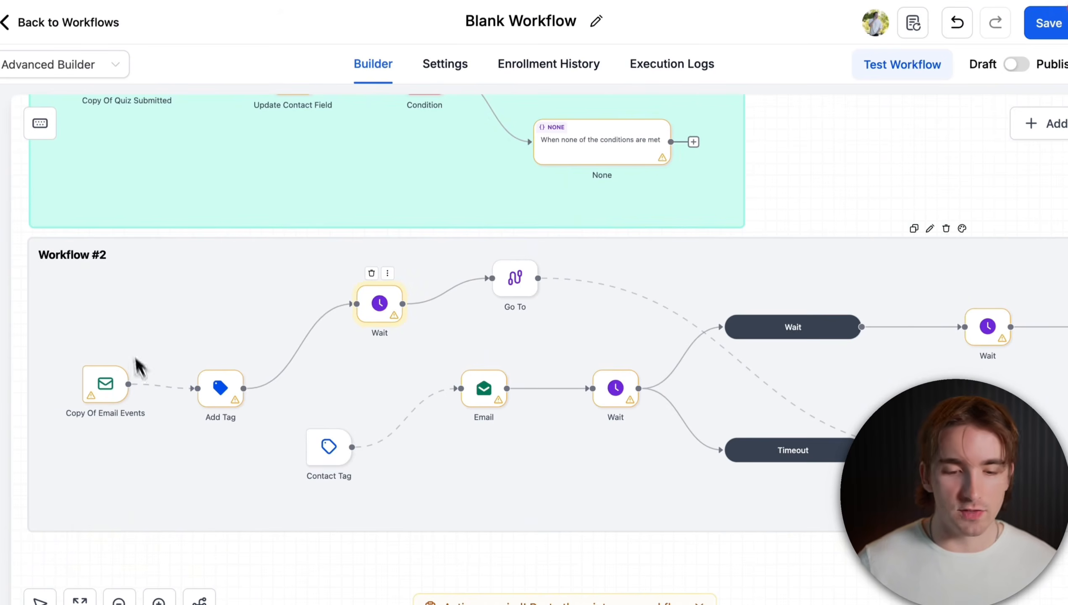
- Review the Go To route to Remove Tag in Workflow #2, and the overall layout of Master Internal Workflow
{"action": "scroll", "coordinate": [516, 294], "scroll_direction": "right", "scroll_amount": 6}
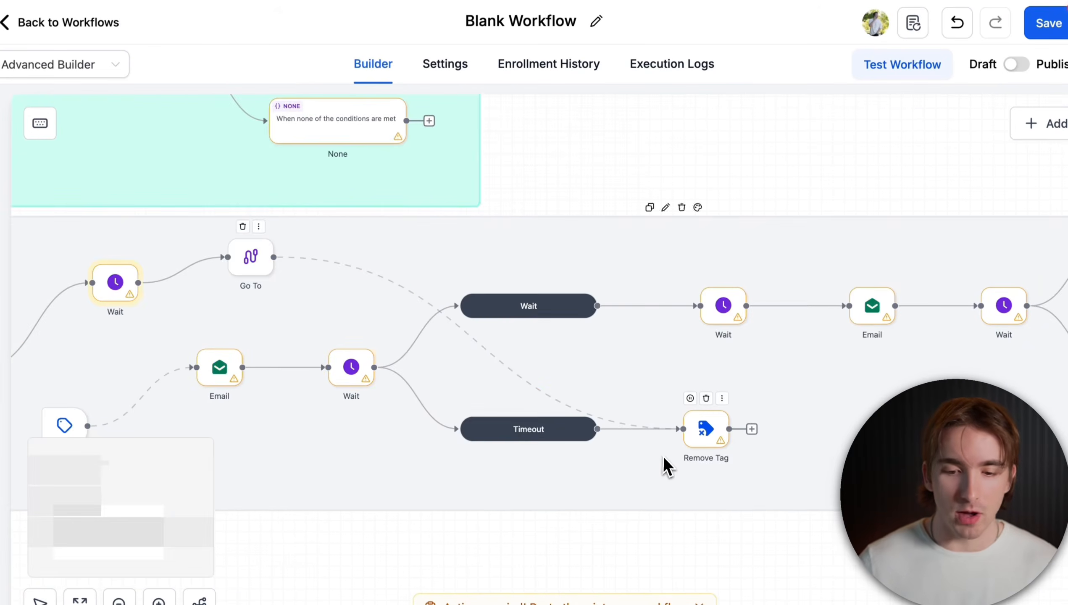
{"action": "scroll", "coordinate": [663, 459], "scroll_direction": "left", "scroll_amount": 4}
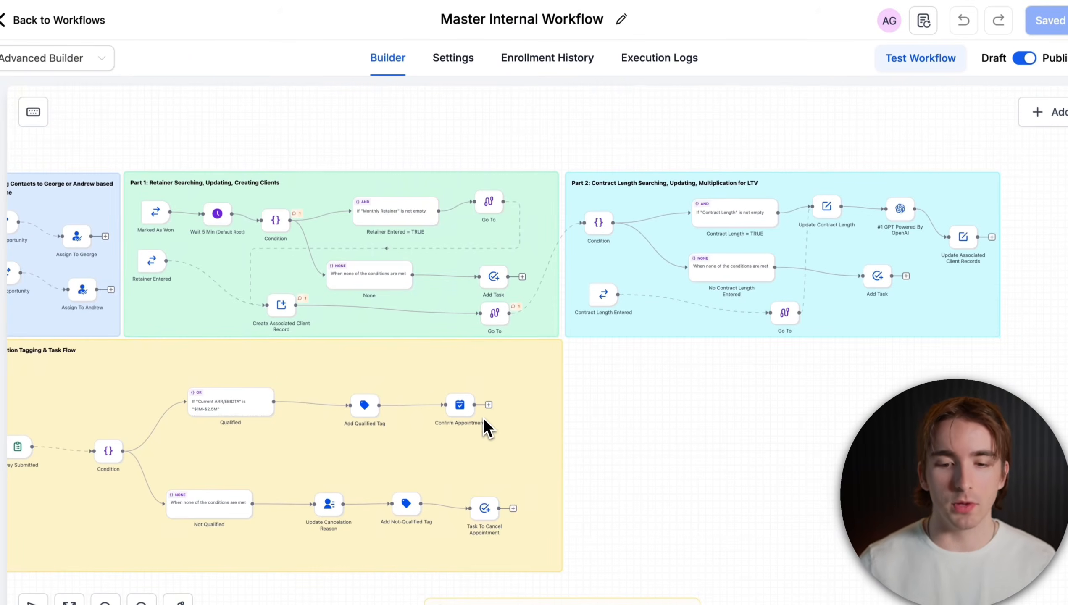
{"action": "scroll", "coordinate": [483, 417], "scroll_direction": "down", "scroll_amount": 1}
{"action": "scroll", "coordinate": [483, 417], "scroll_direction": "down", "scroll_amount": 1}
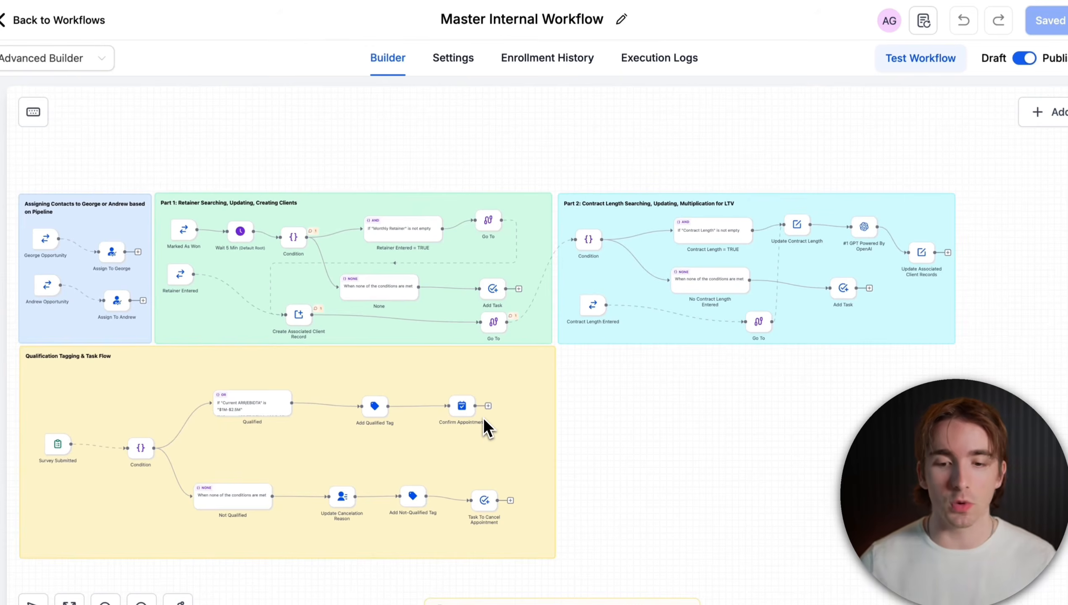